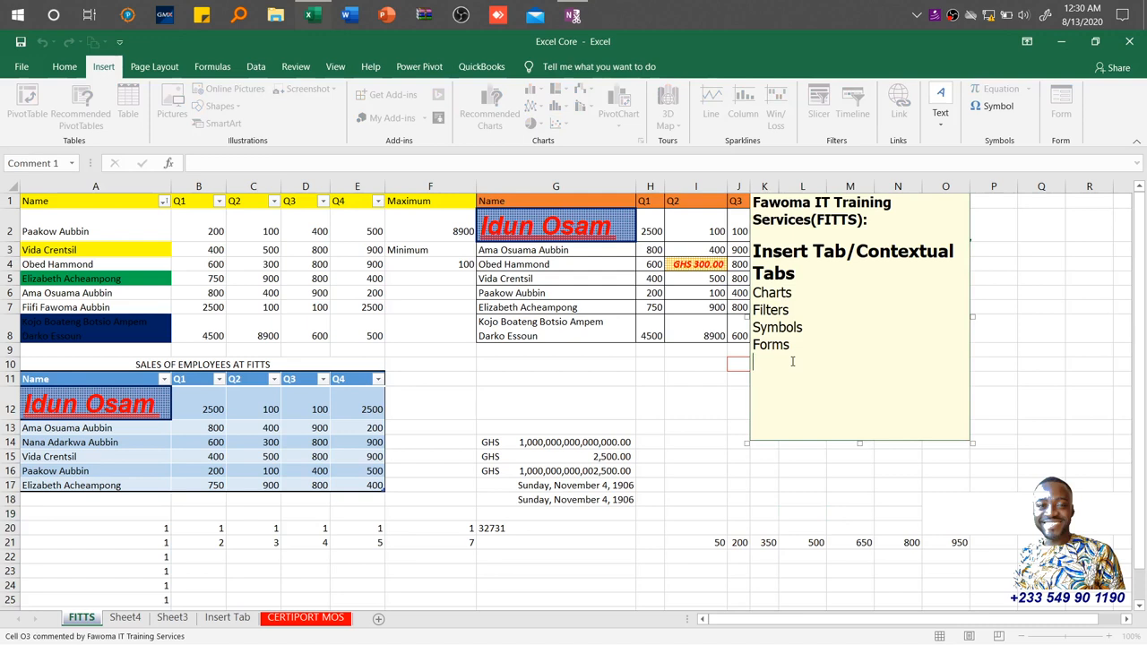
click(804, 291)
click(796, 345)
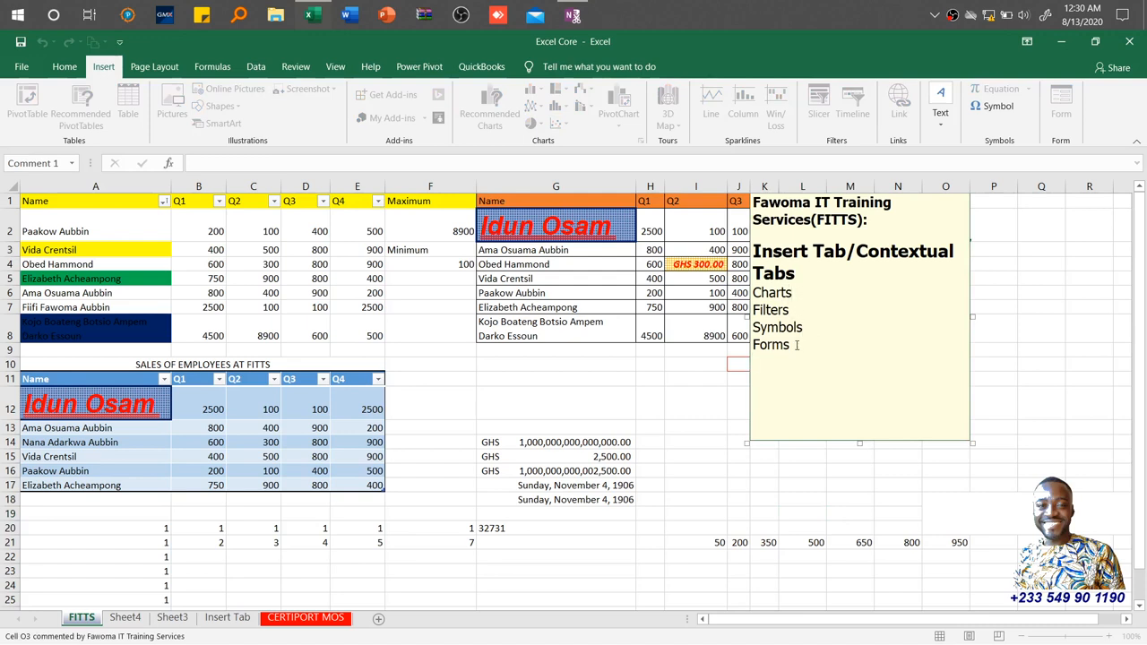
click(775, 468)
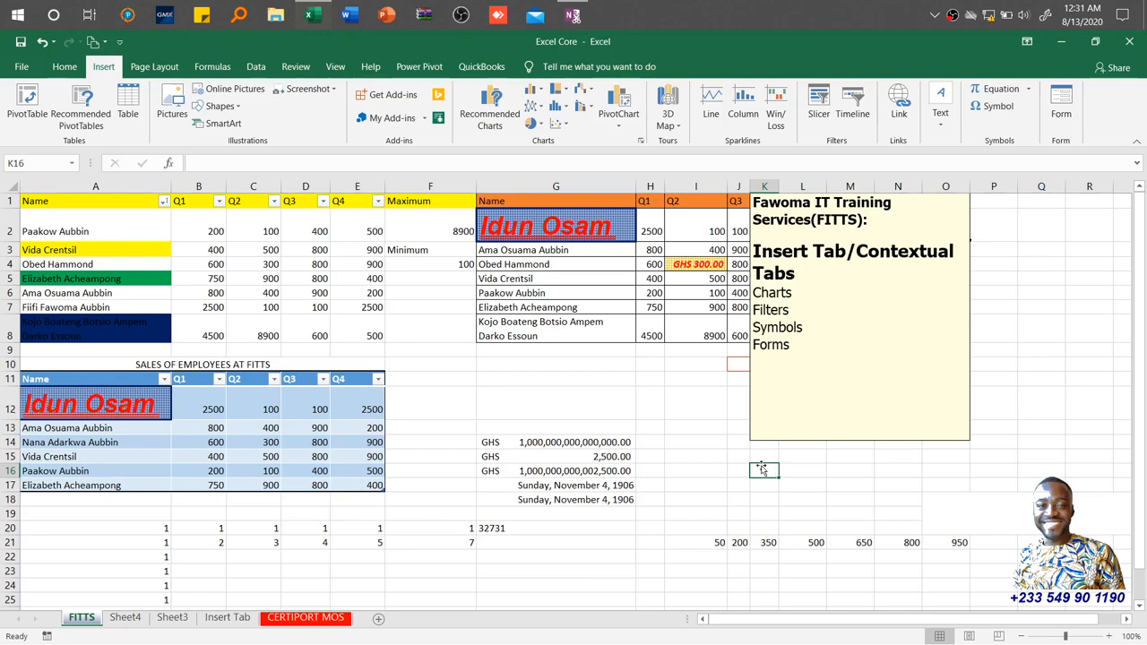
Switch to the Insert Tab worksheet.
click(228, 618)
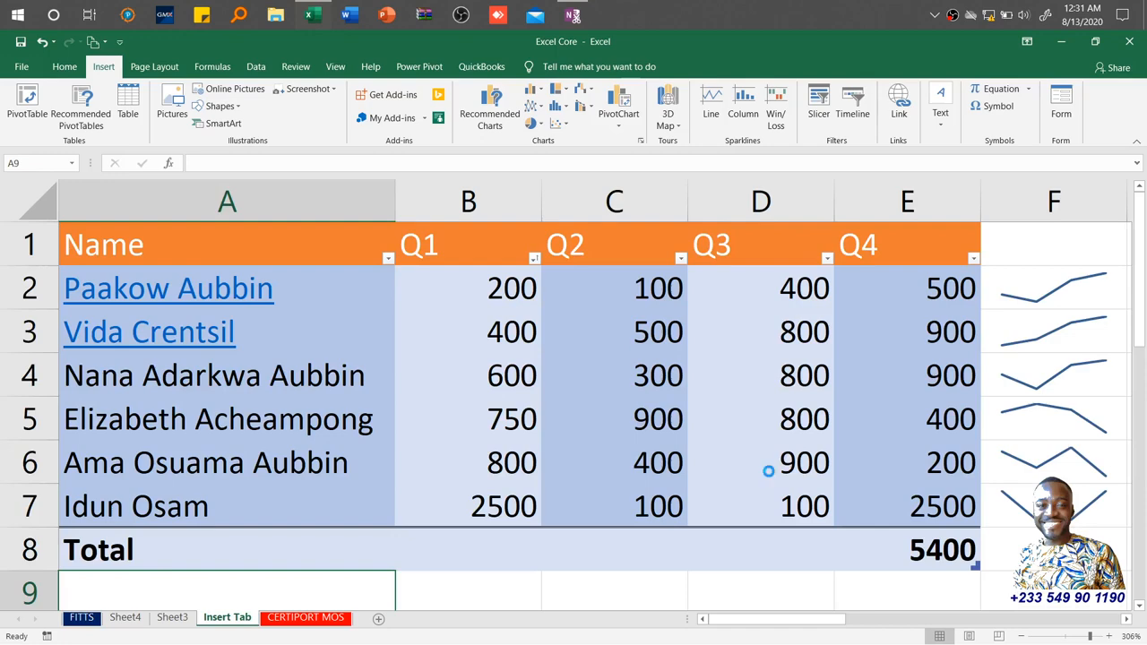
scroll(769, 471, down, 1)
scroll(769, 471, down, 1)
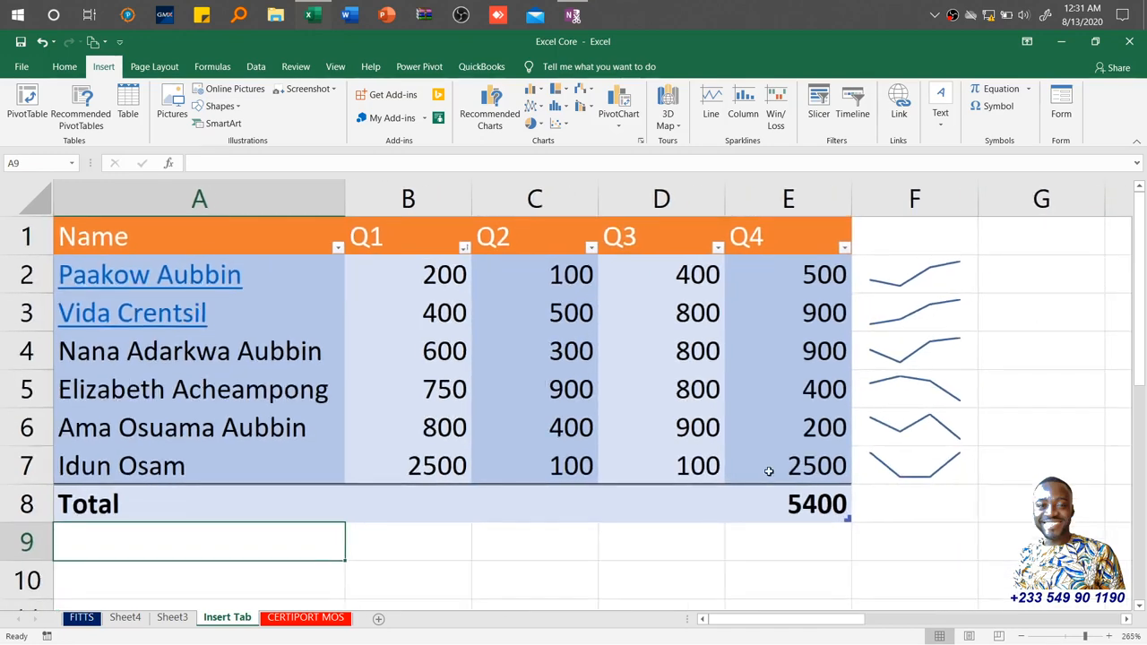
scroll(769, 471, down, 1)
scroll(769, 471, down, 1)
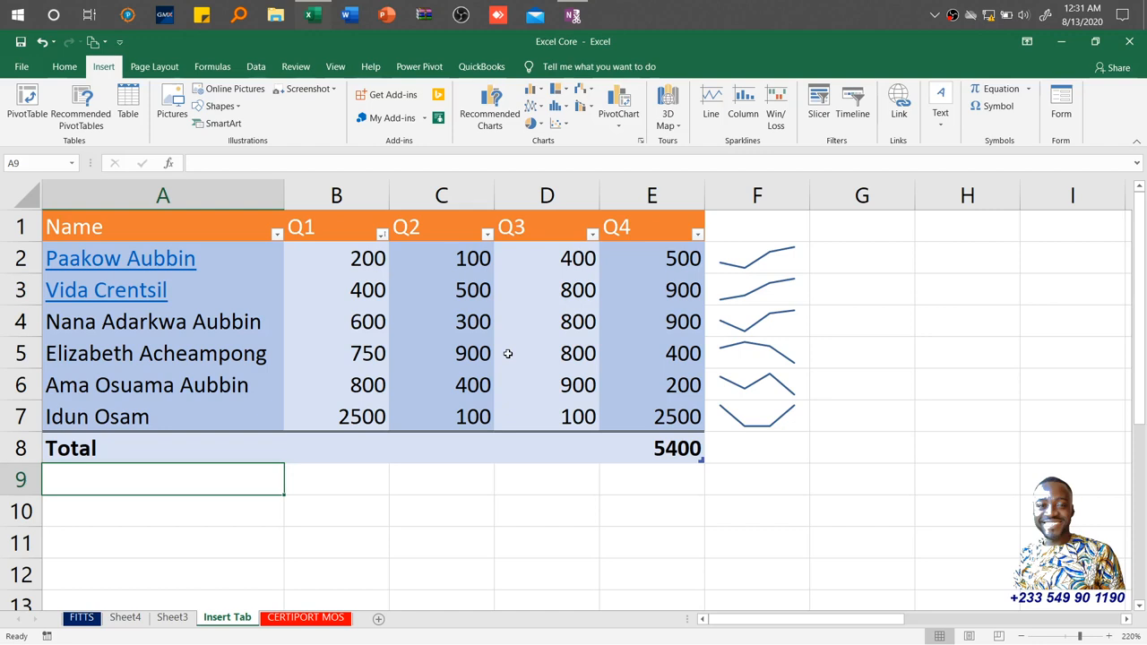
click(149, 233)
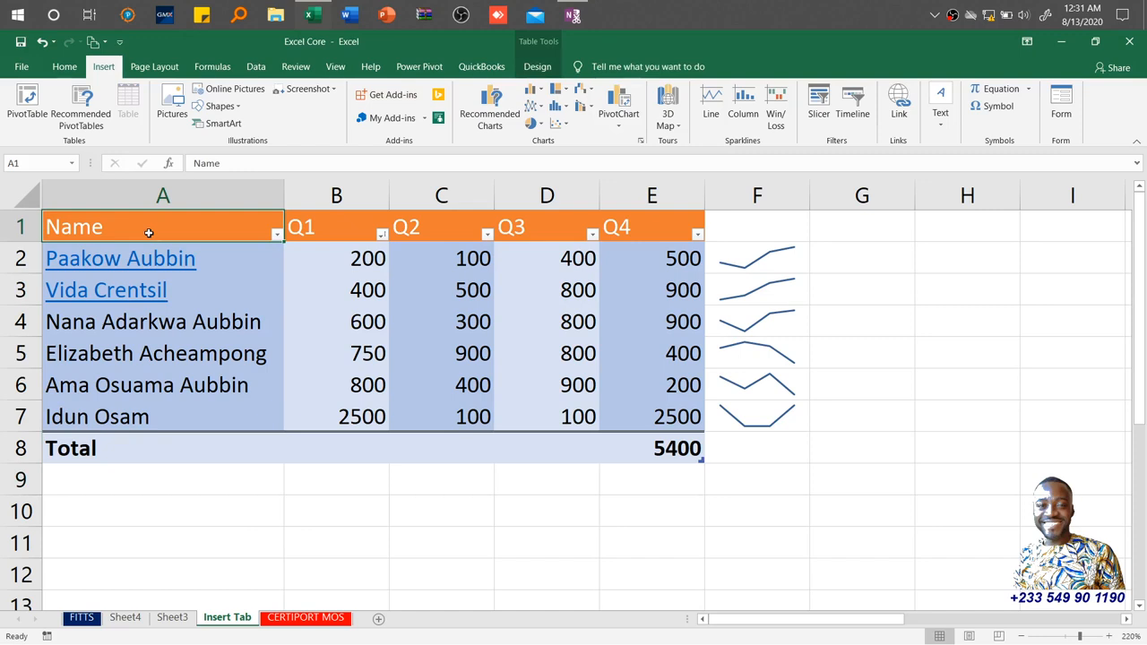
key(ctrl+shift+Right)
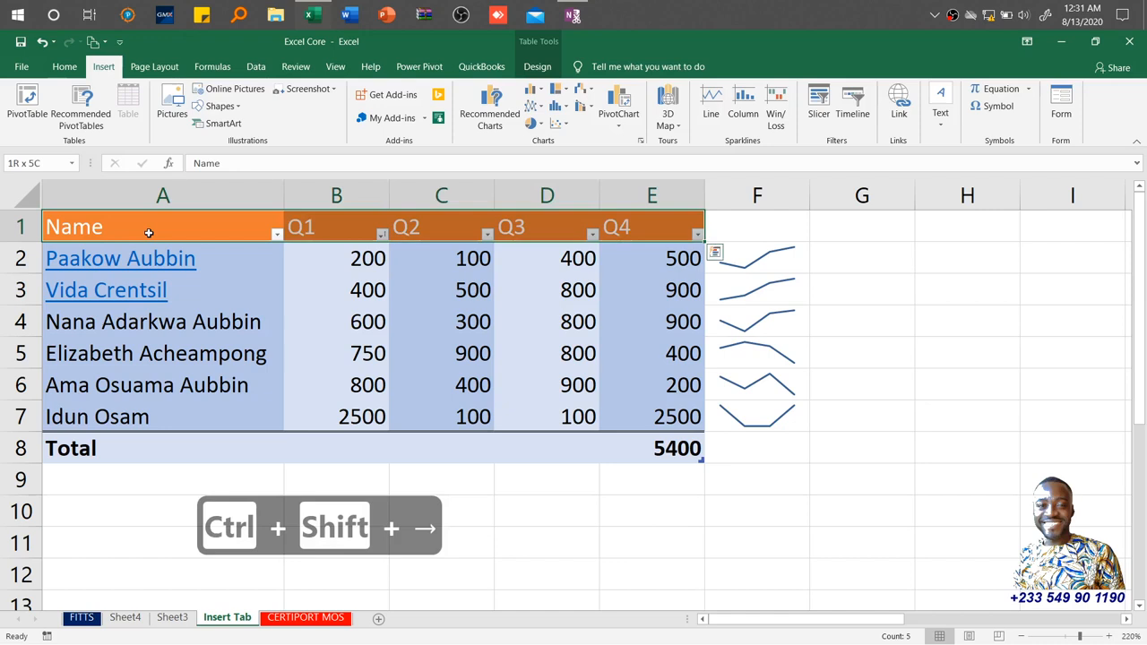
key(ctrl+shift+Down)
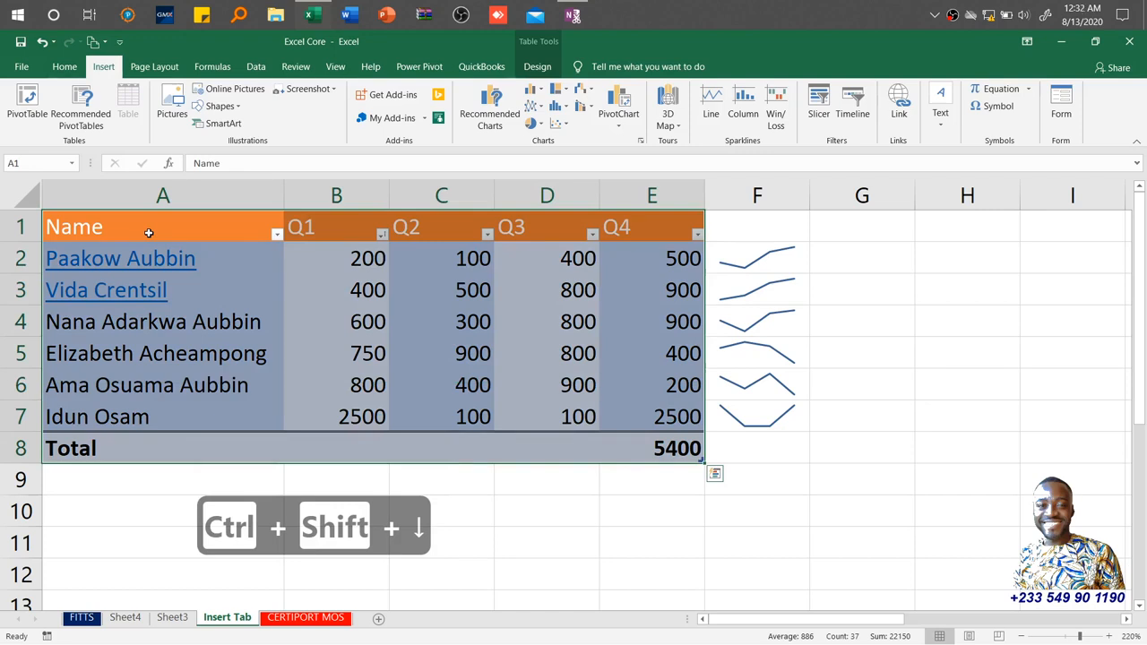
key(shift+Up)
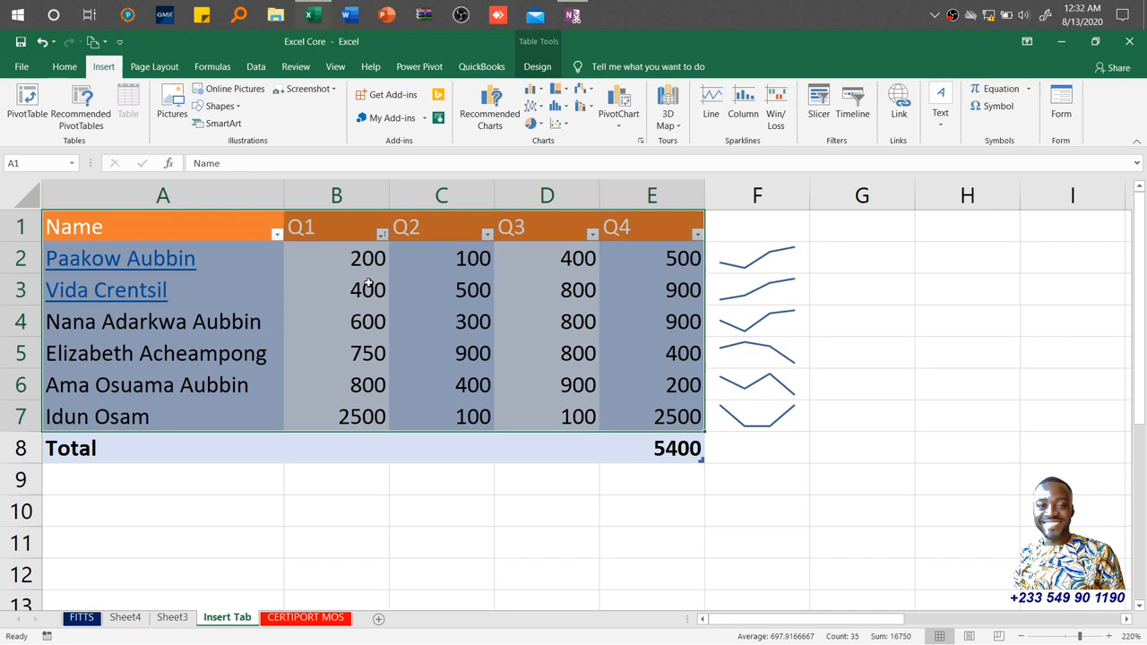
click(488, 111)
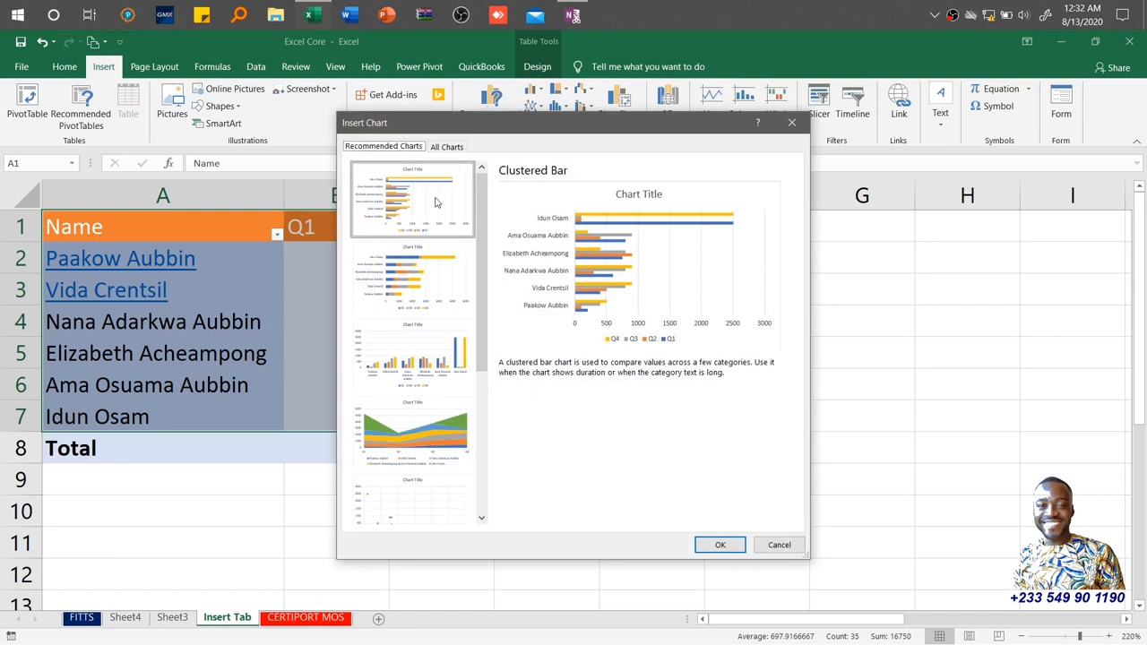
Browse the chart types suggested among the recommended charts.
click(420, 294)
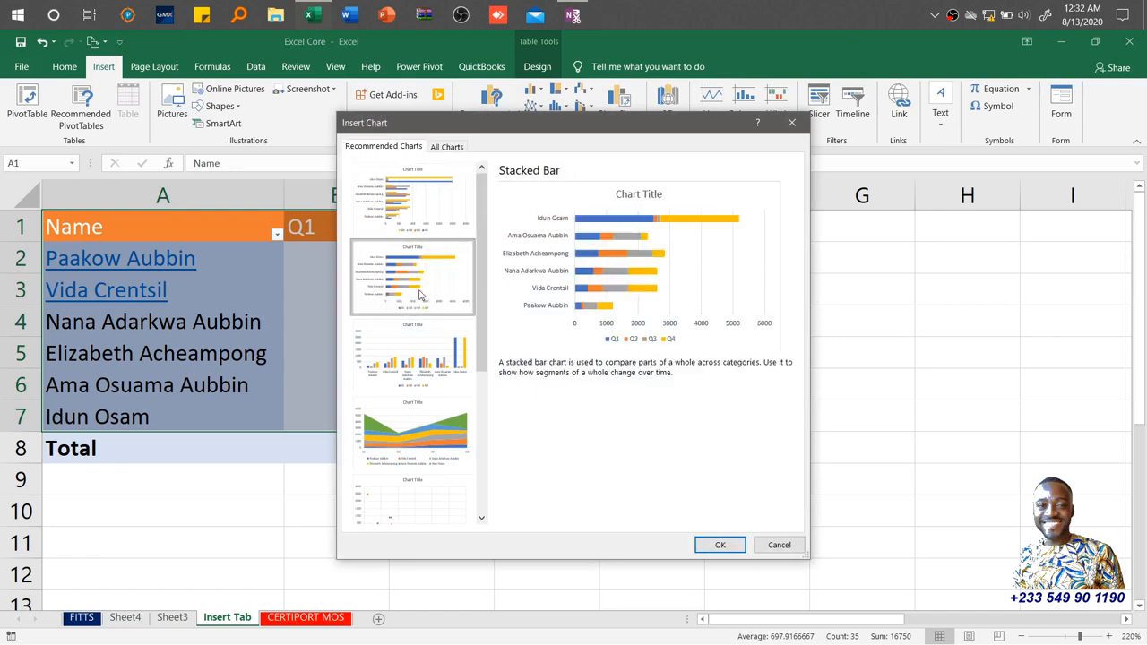
click(419, 361)
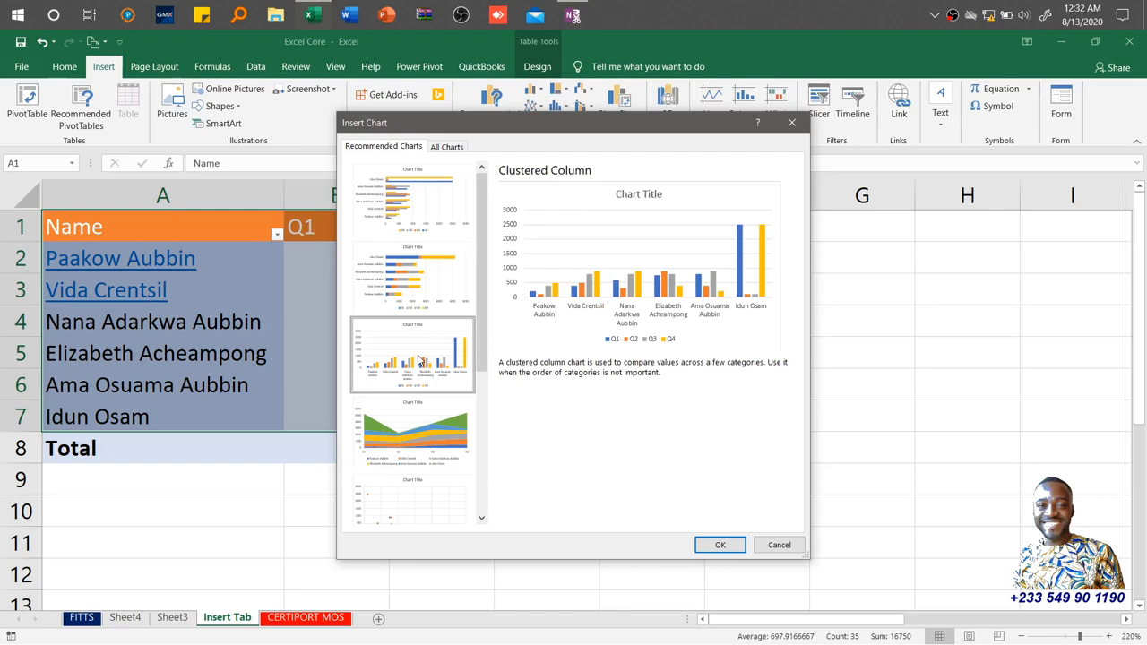
click(409, 431)
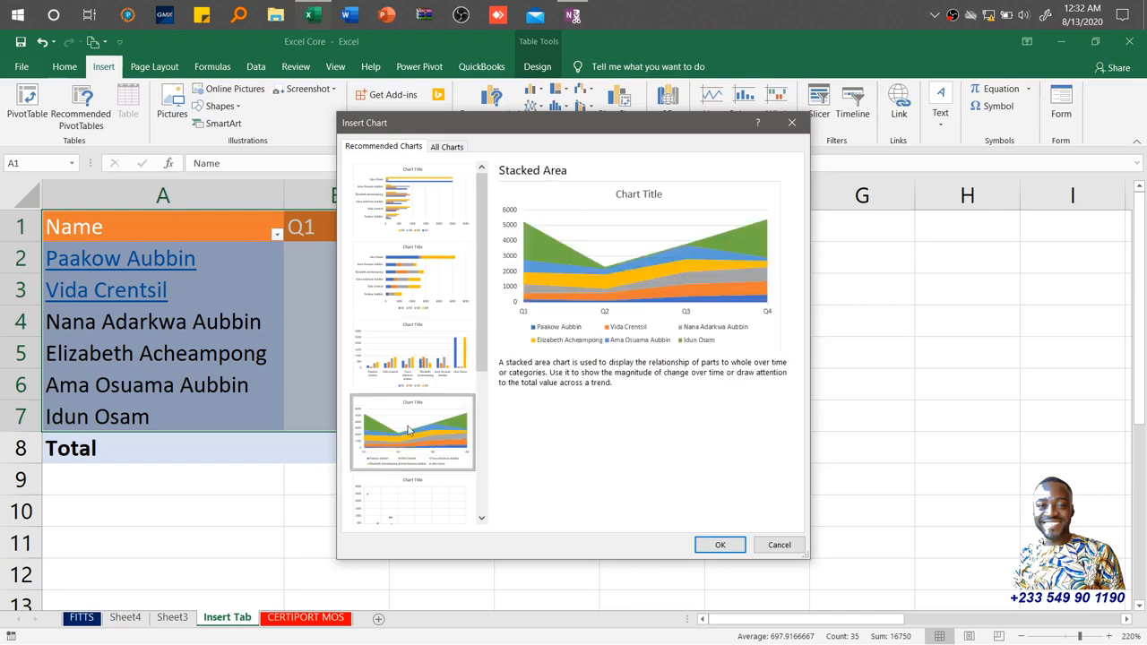
drag(481, 350, 484, 446)
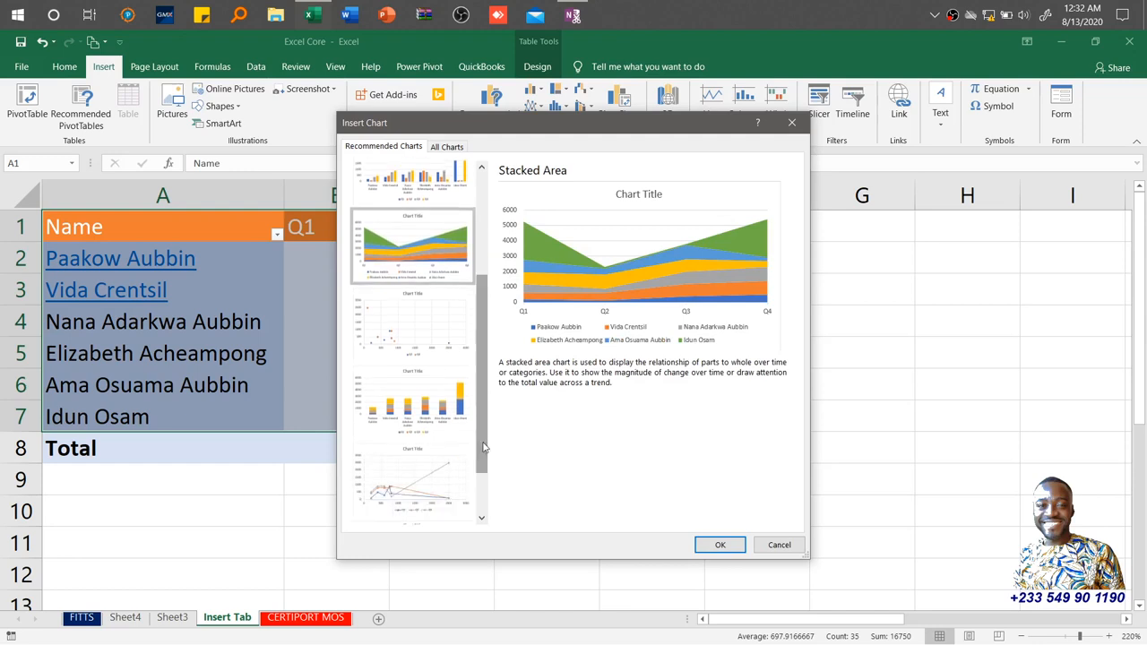
click(439, 341)
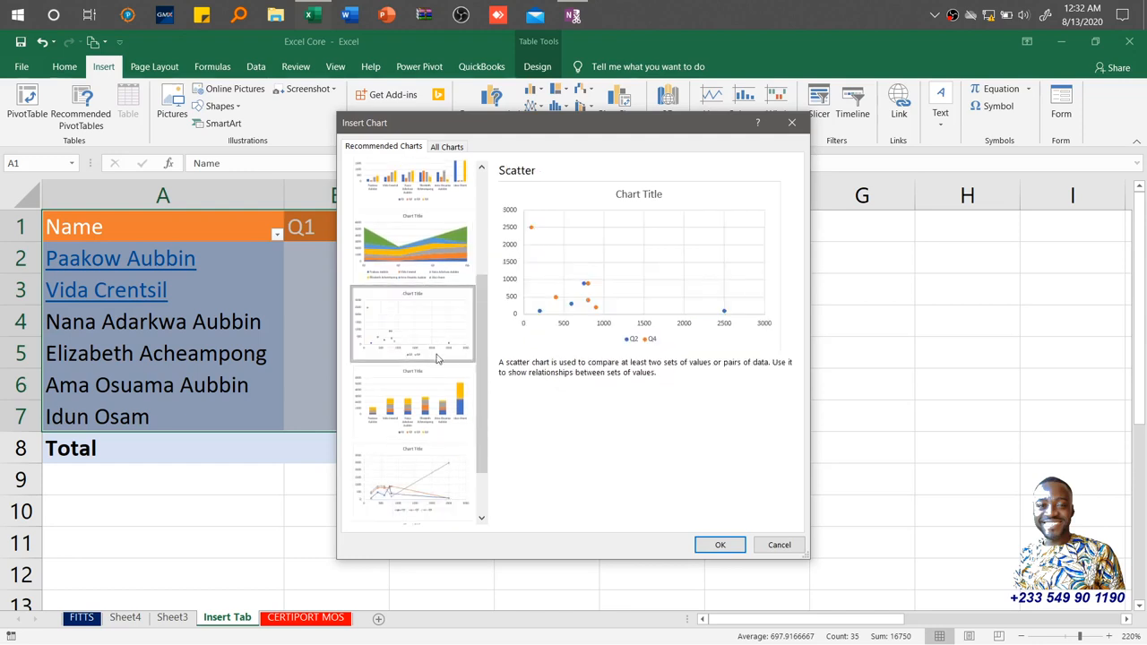
click(437, 414)
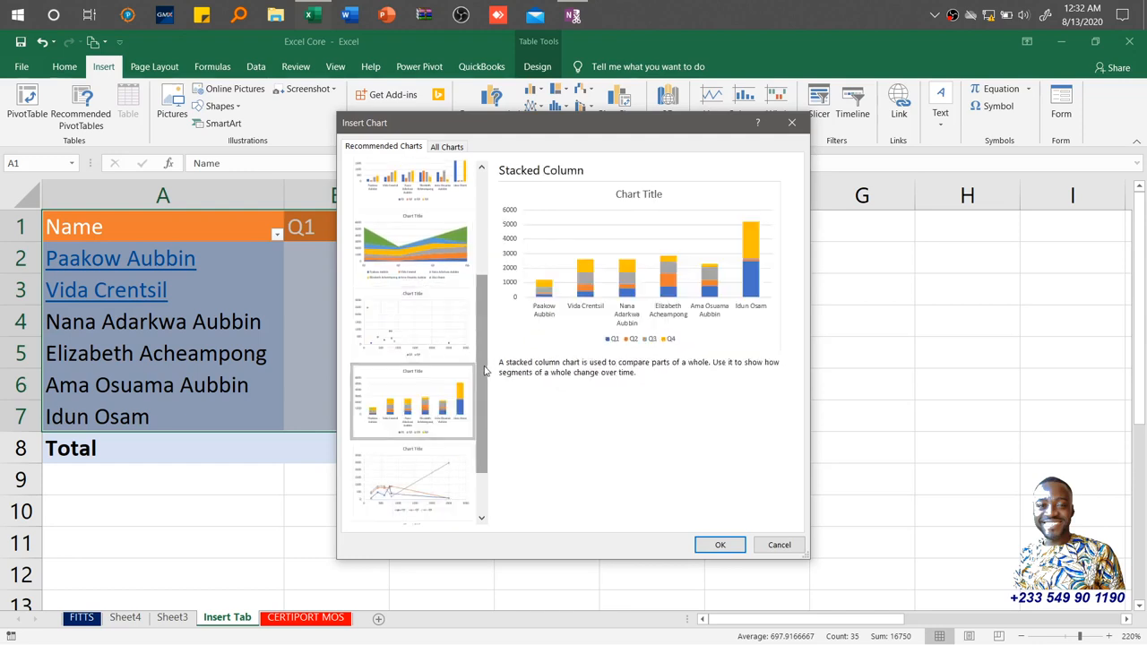
drag(485, 383, 476, 428)
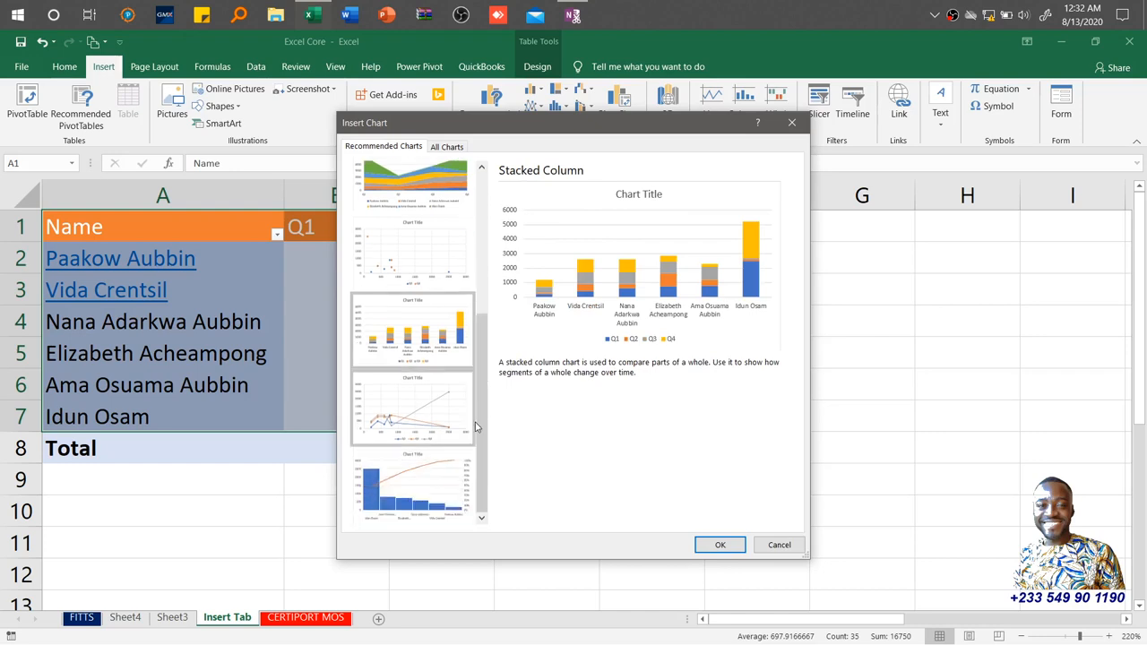
click(414, 414)
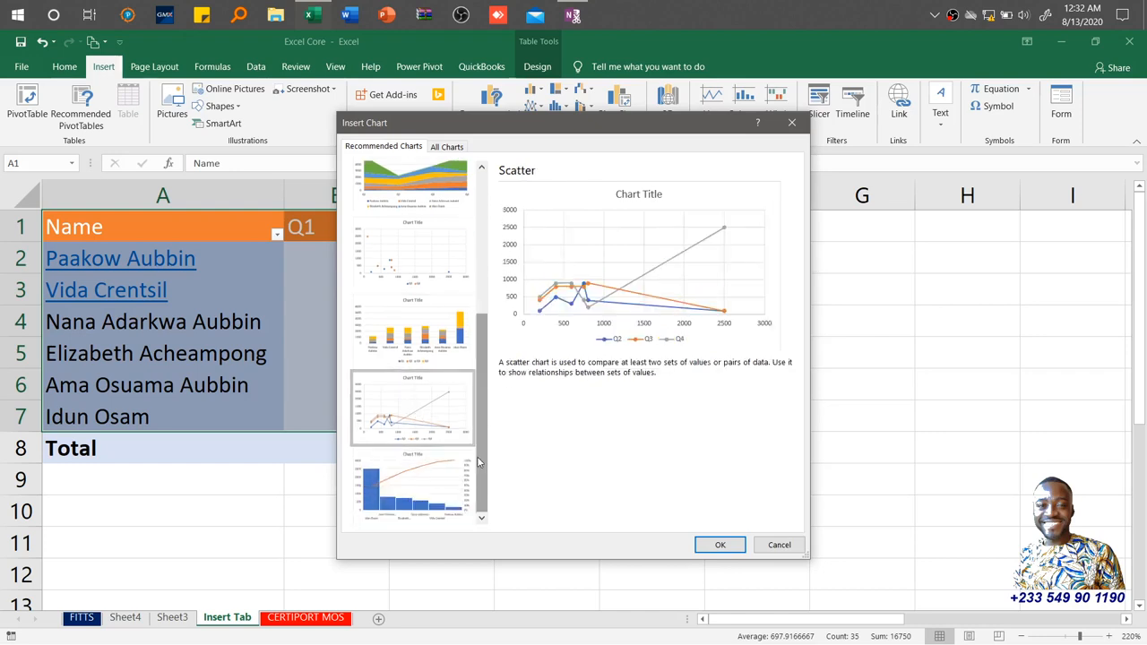
click(448, 499)
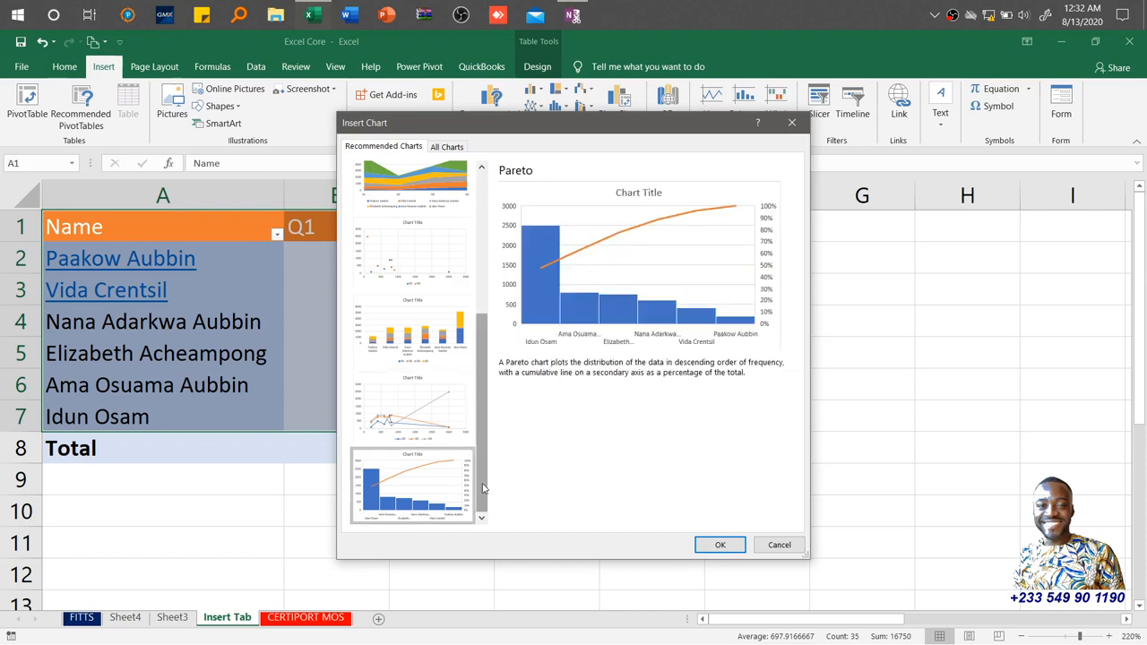
drag(477, 489, 483, 301)
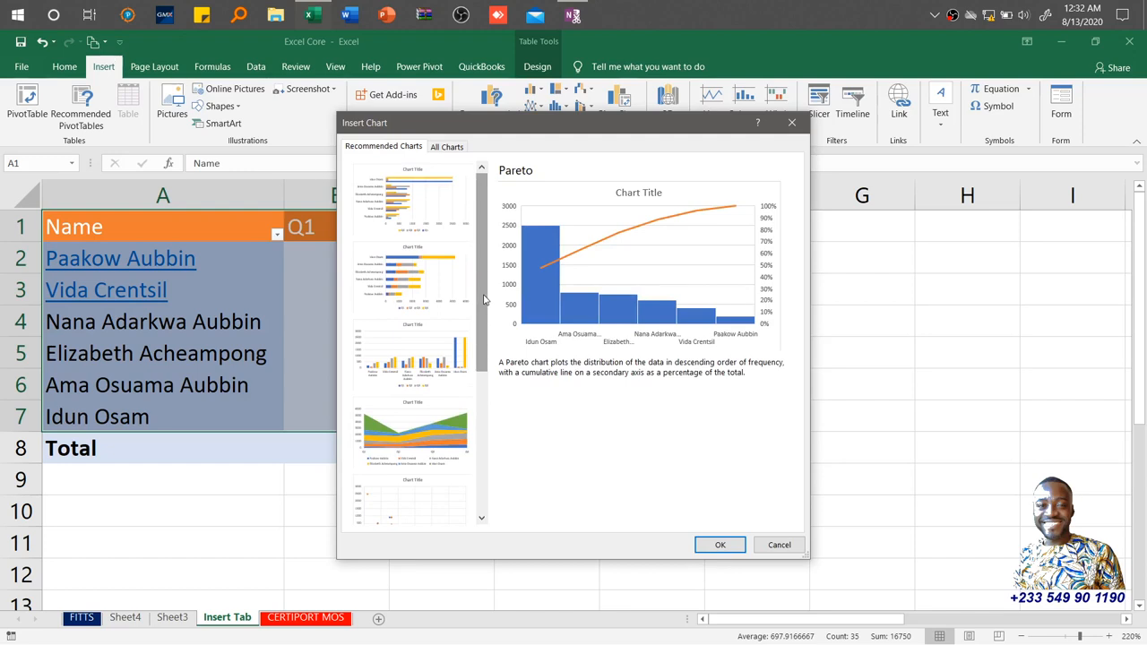
Browse the chart categories listed under All Charts, such as Area, Pie, Bar and Column.
click(447, 147)
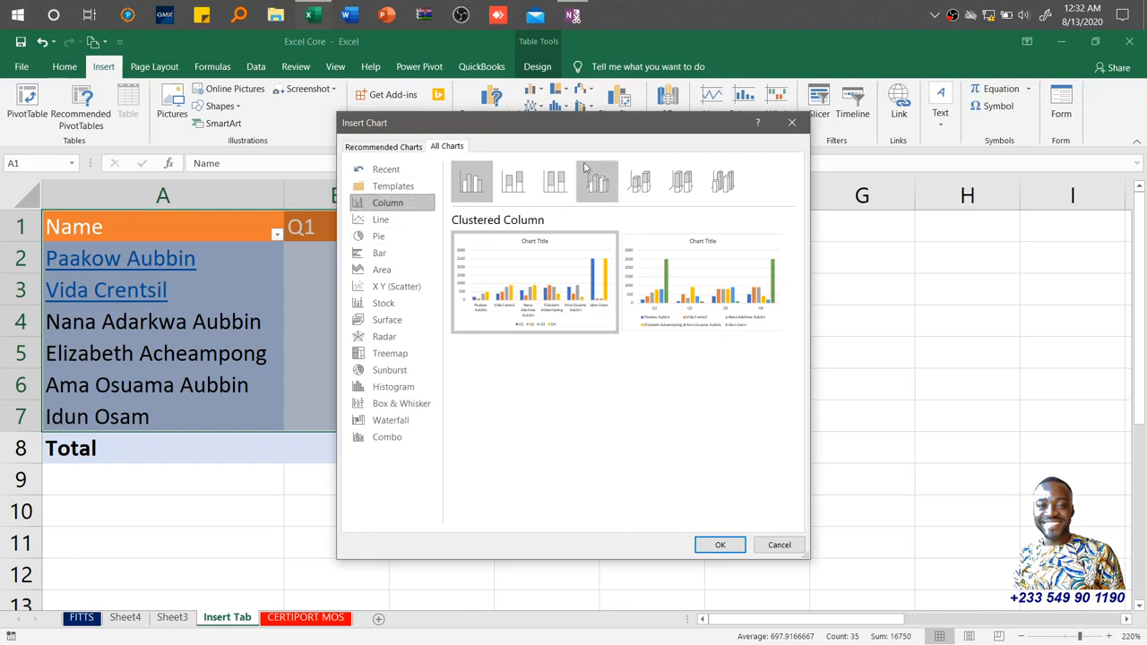
click(401, 271)
click(398, 238)
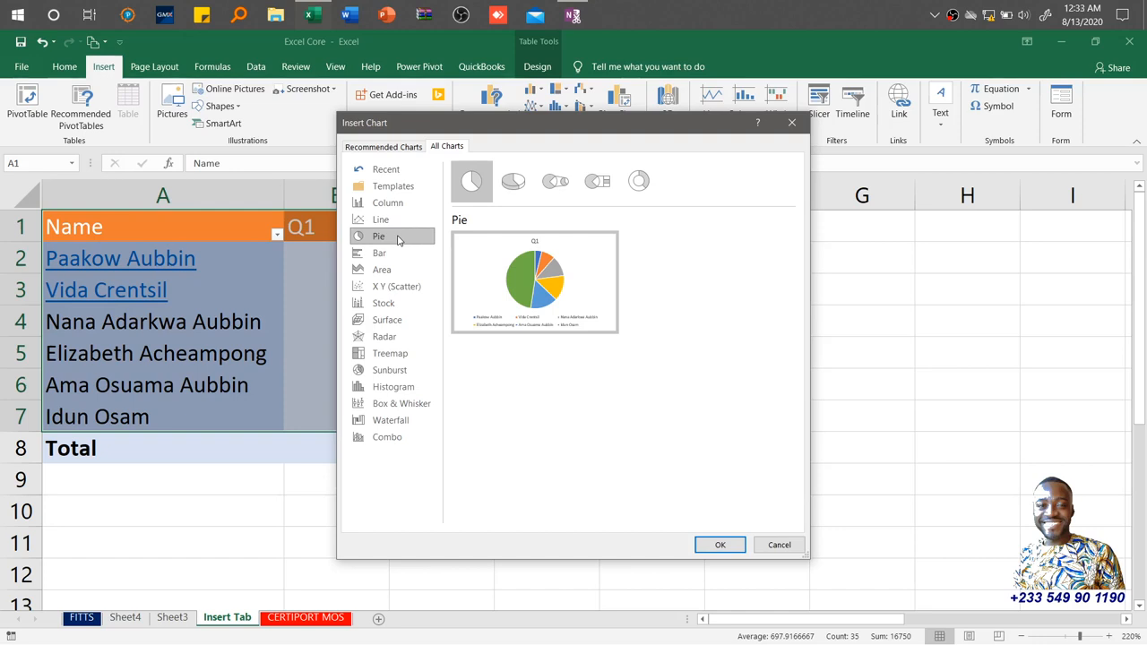
click(395, 254)
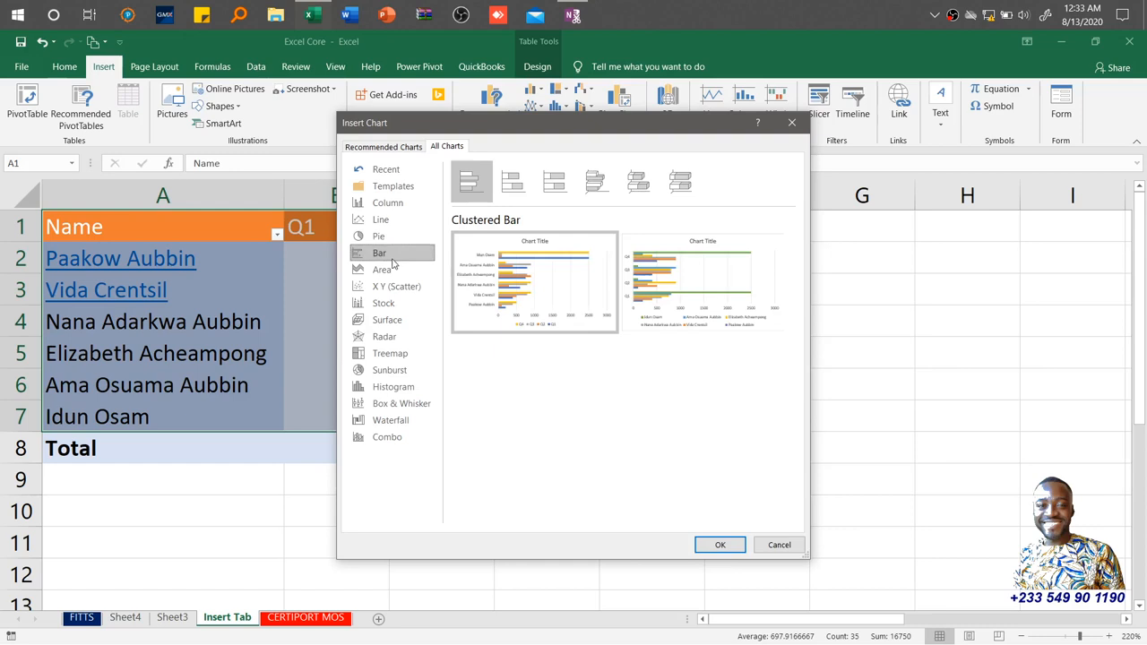
click(393, 273)
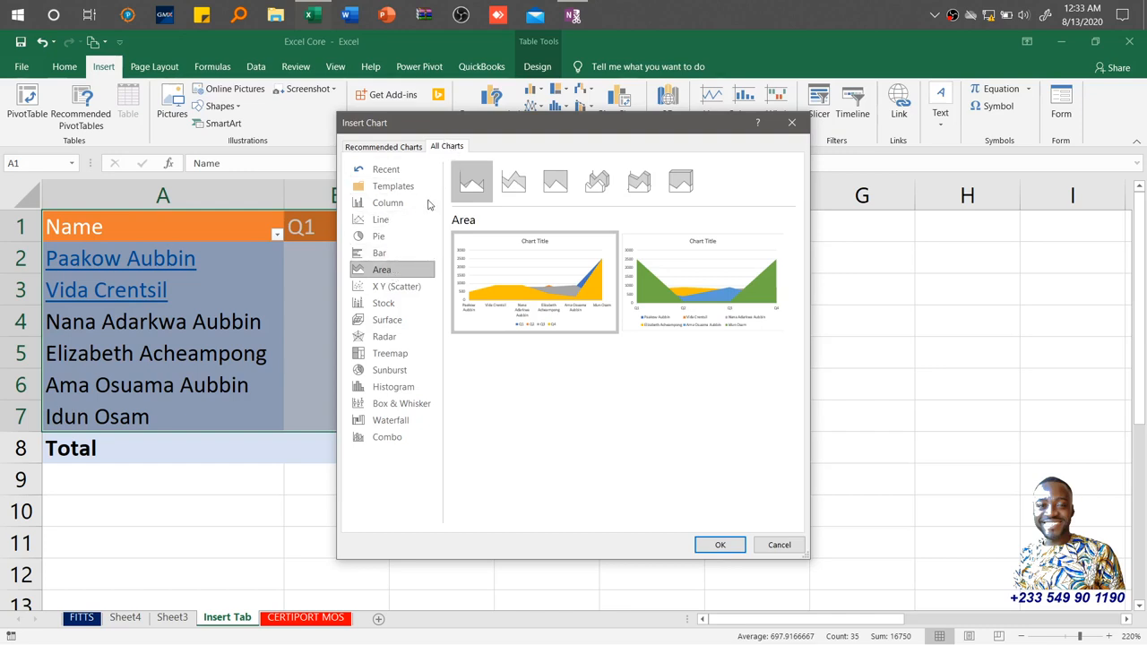
drag(586, 133, 584, 229)
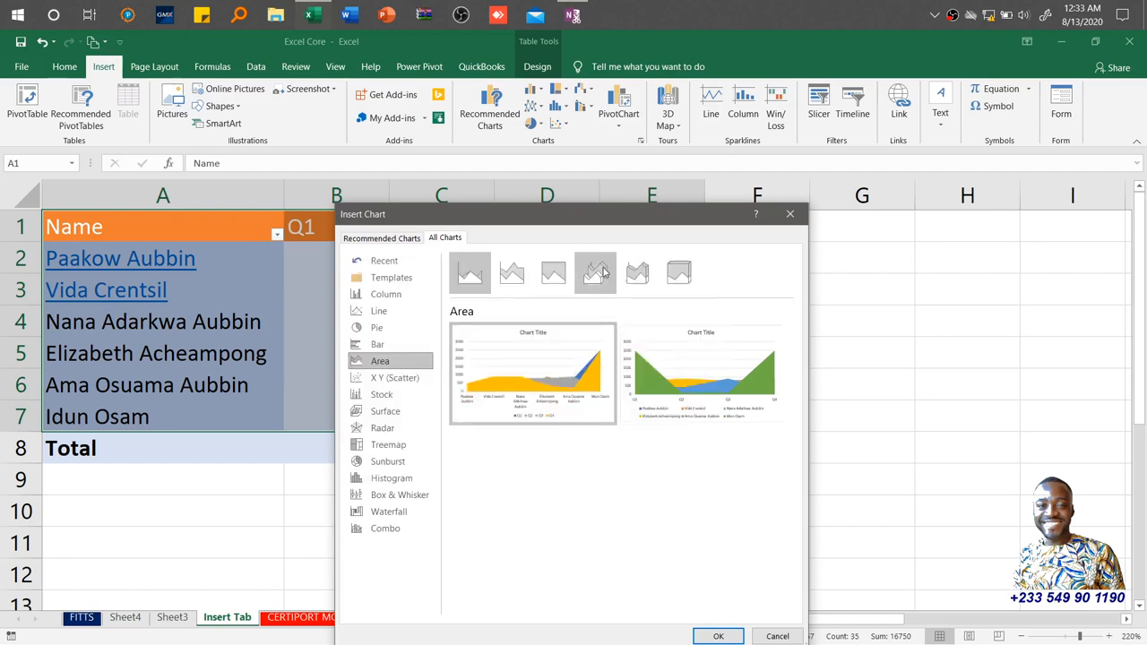
drag(628, 213, 628, 182)
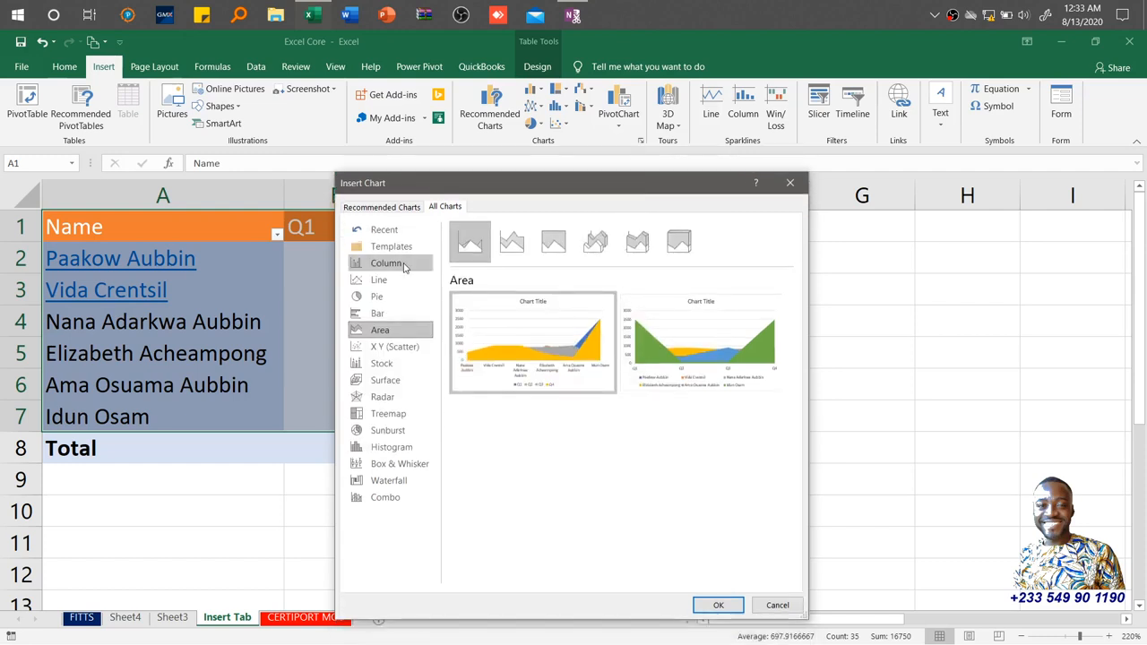
click(404, 265)
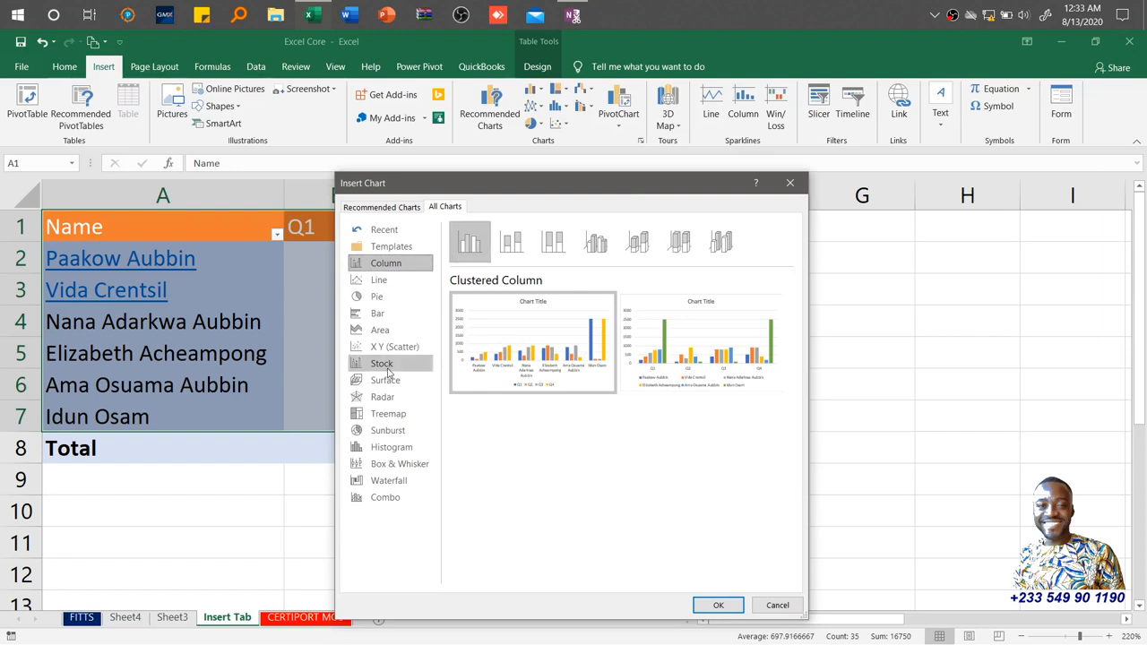
Insert the recommended Clustered Bar chart for the selected data.
click(377, 207)
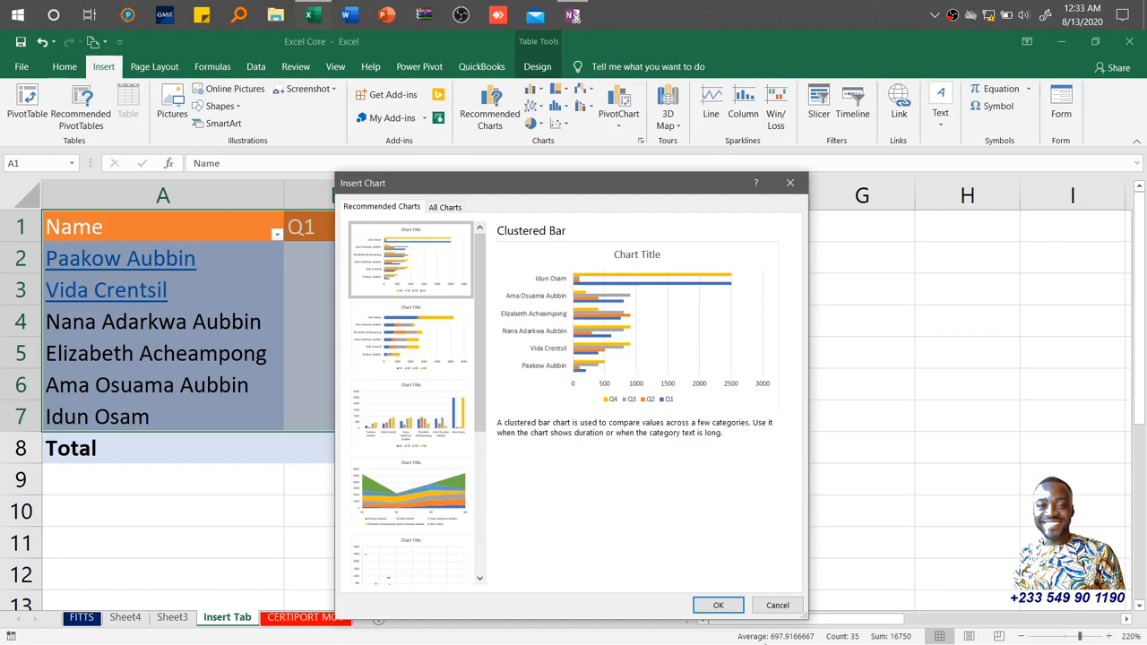
click(719, 605)
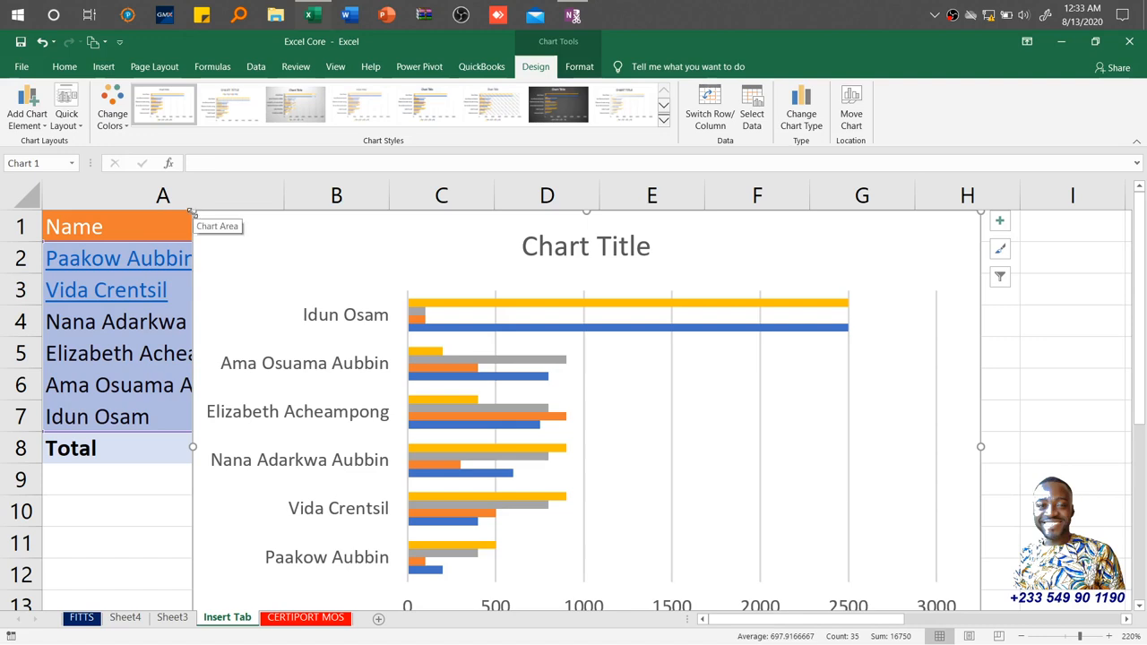
Shrink the chart and move it to the right of the data table.
drag(190, 212, 456, 339)
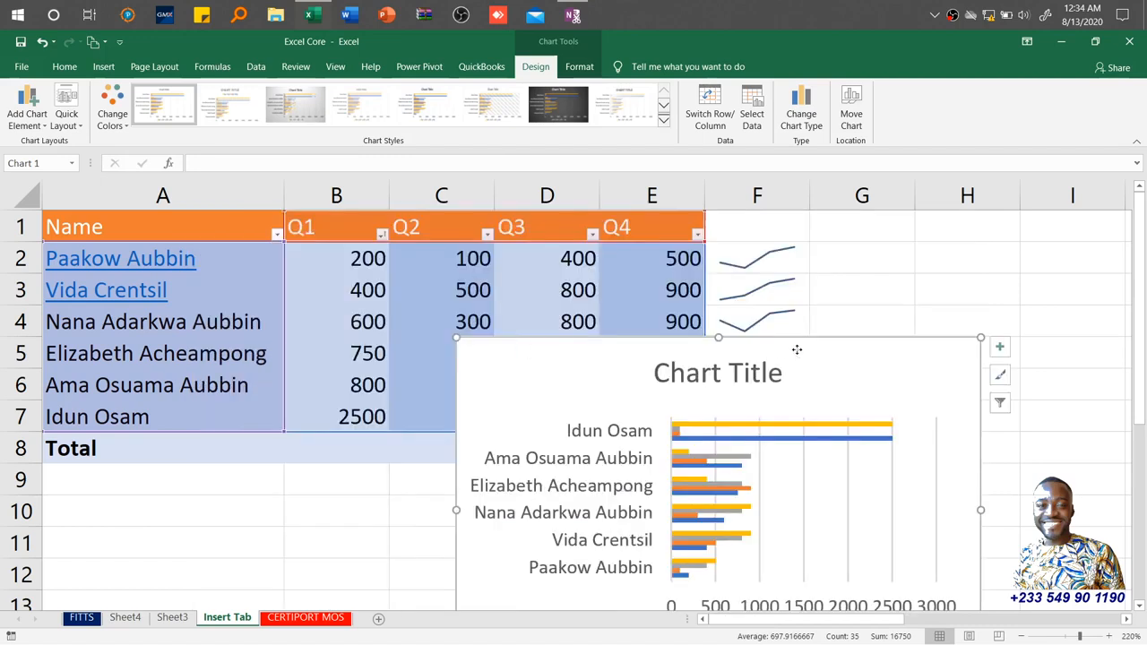
drag(799, 348, 892, 259)
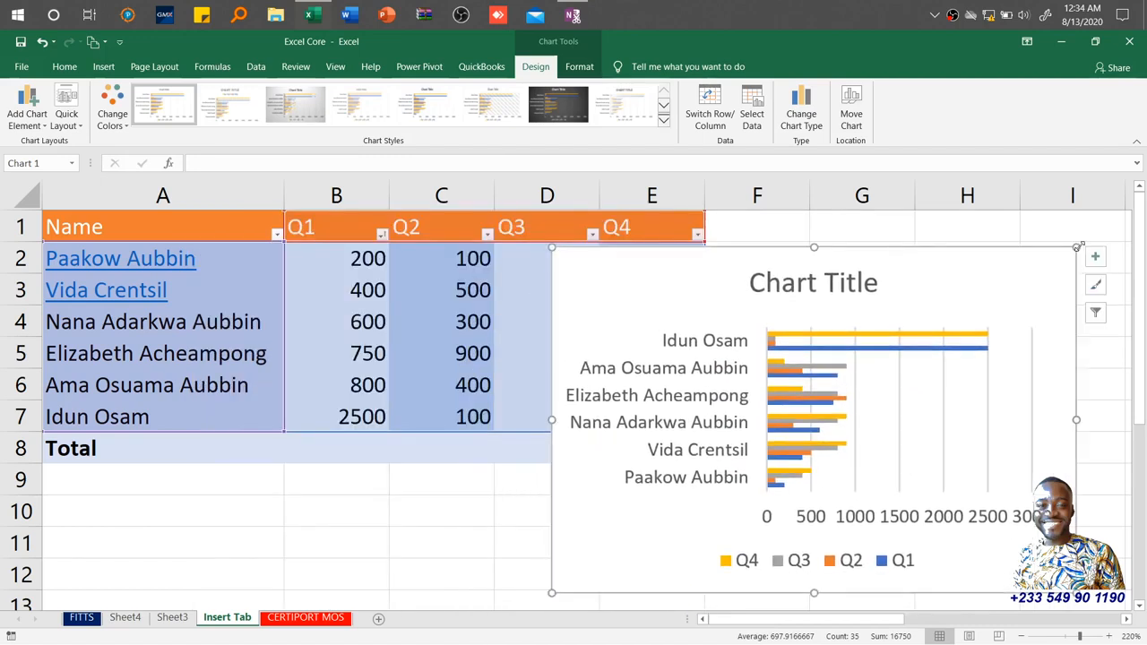
drag(1075, 248, 1045, 292)
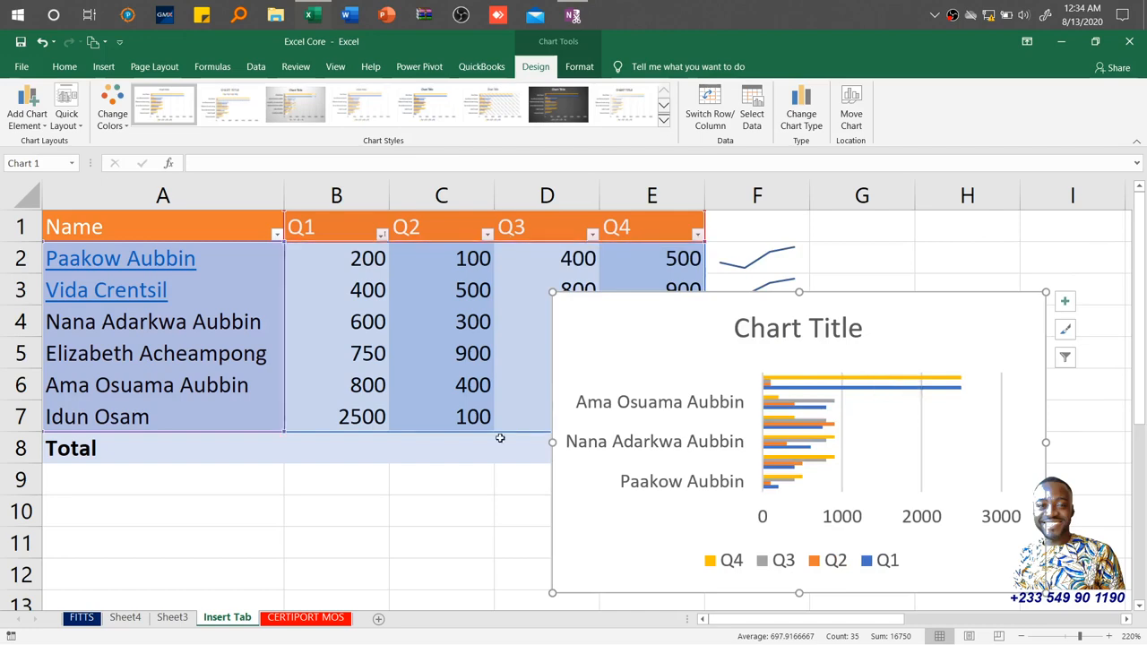
click(445, 506)
Move the chart up beside the table starting at column F row 1, and enlarge it to about row 18.
ctrl+scroll(445, 505, down, 1)
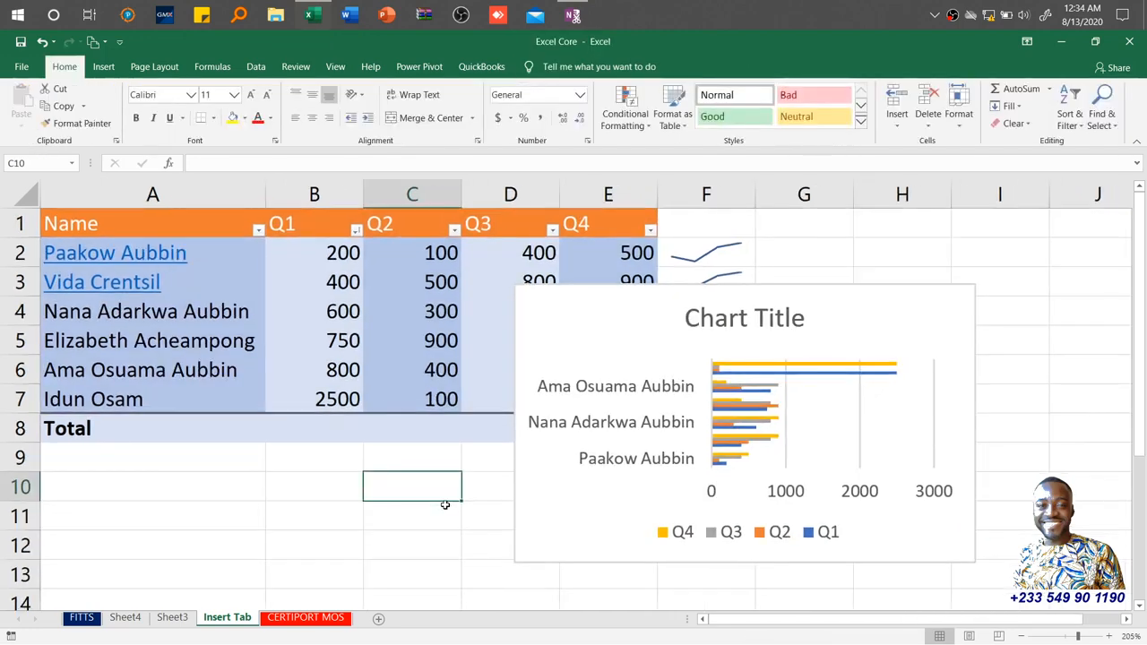
ctrl+scroll(445, 505, down, 1)
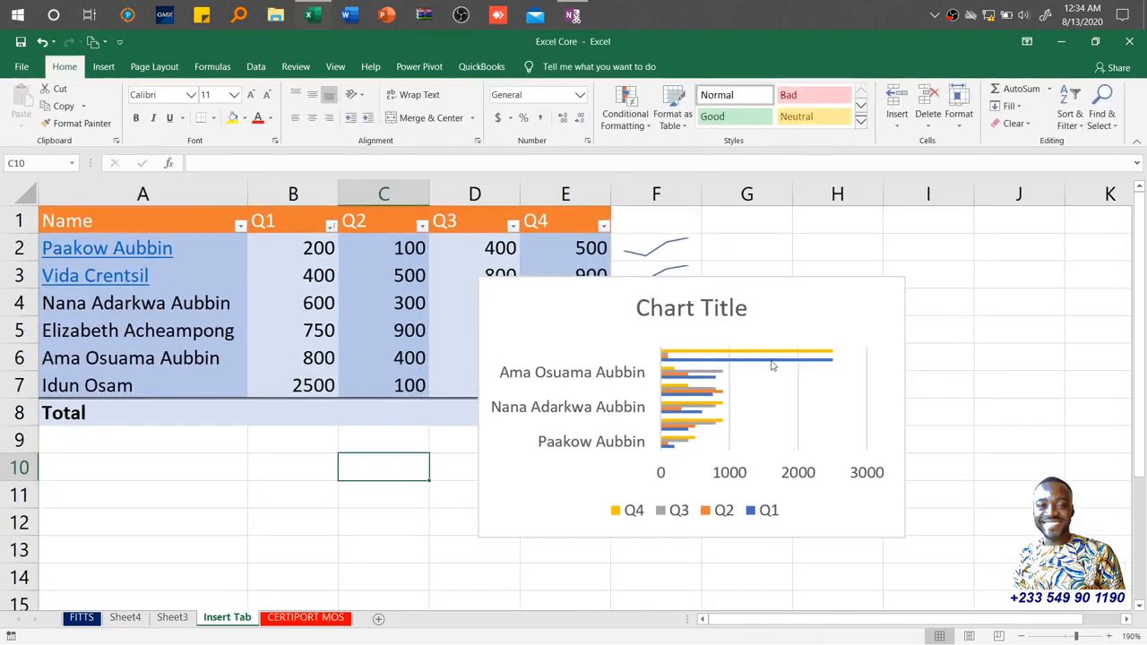
click(776, 297)
drag(776, 298, 911, 229)
click(910, 224)
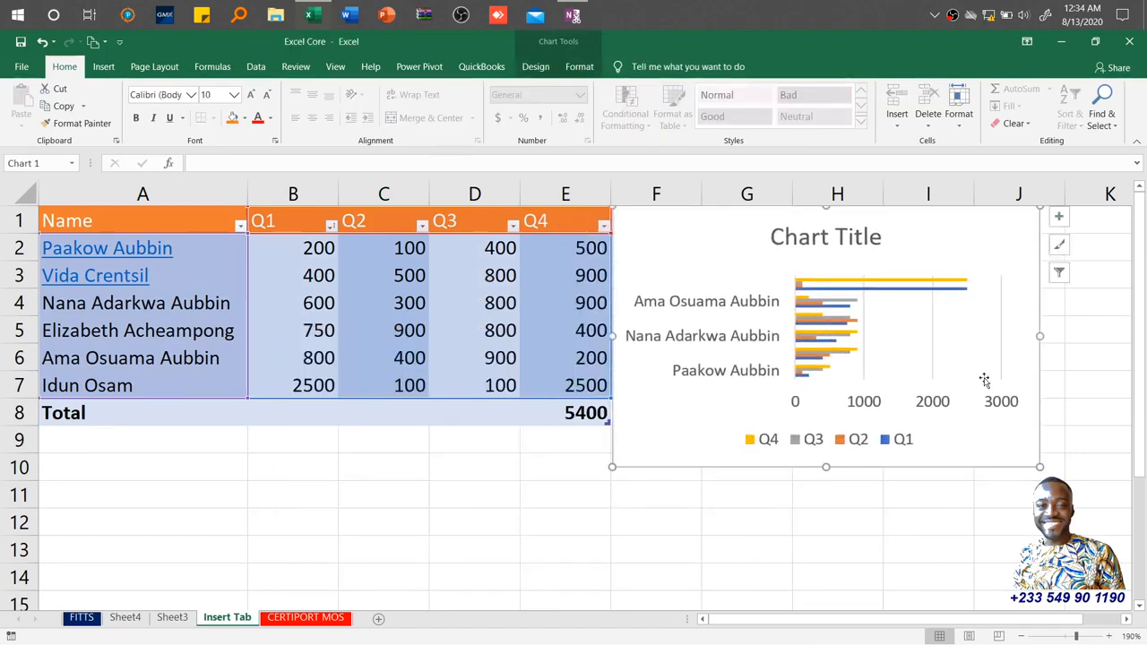
drag(1038, 466, 1089, 522)
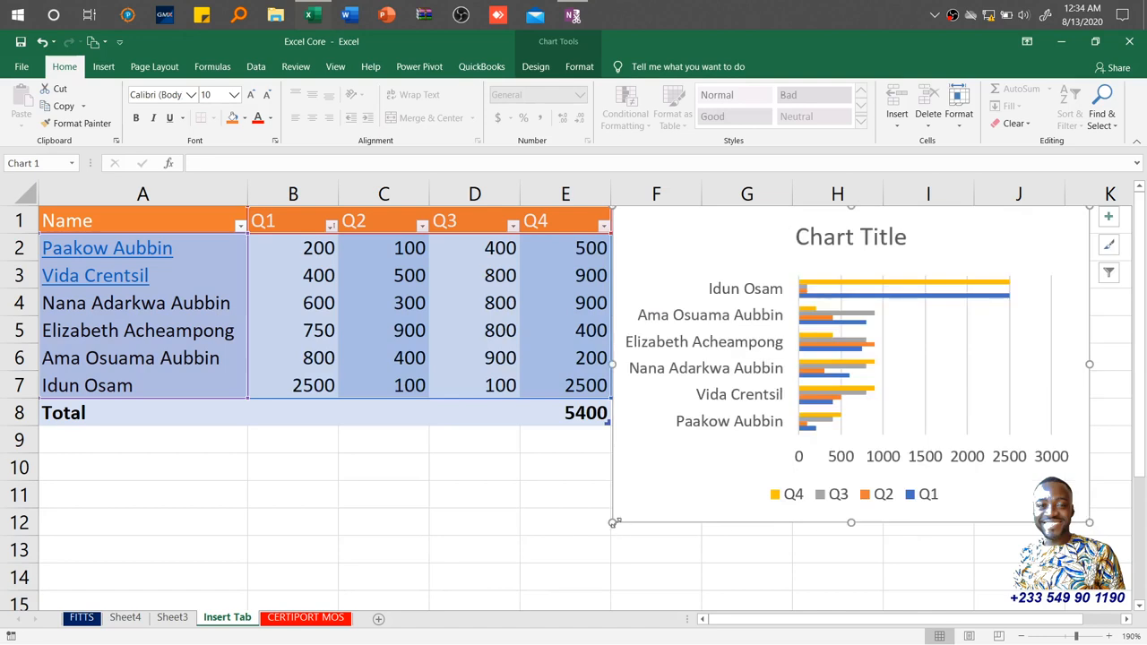
Widen the chart to the left and nudge it back beside the data table.
drag(615, 524, 579, 535)
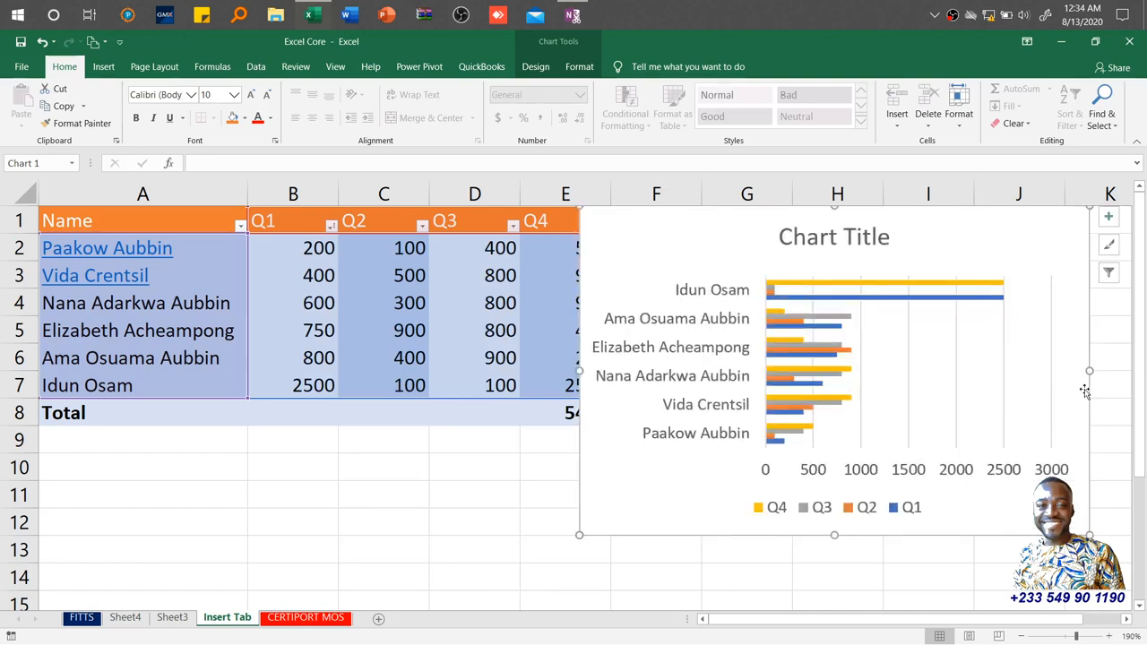
drag(924, 231, 954, 232)
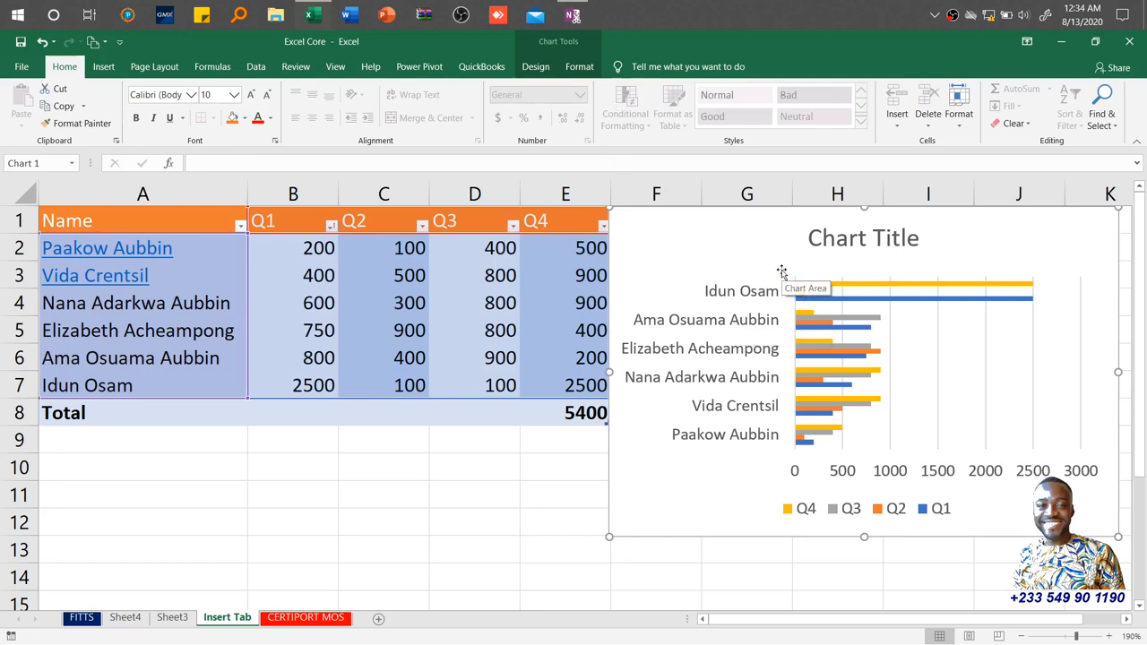
Move the chart onto a new sheet named Chart Practice.
click(536, 68)
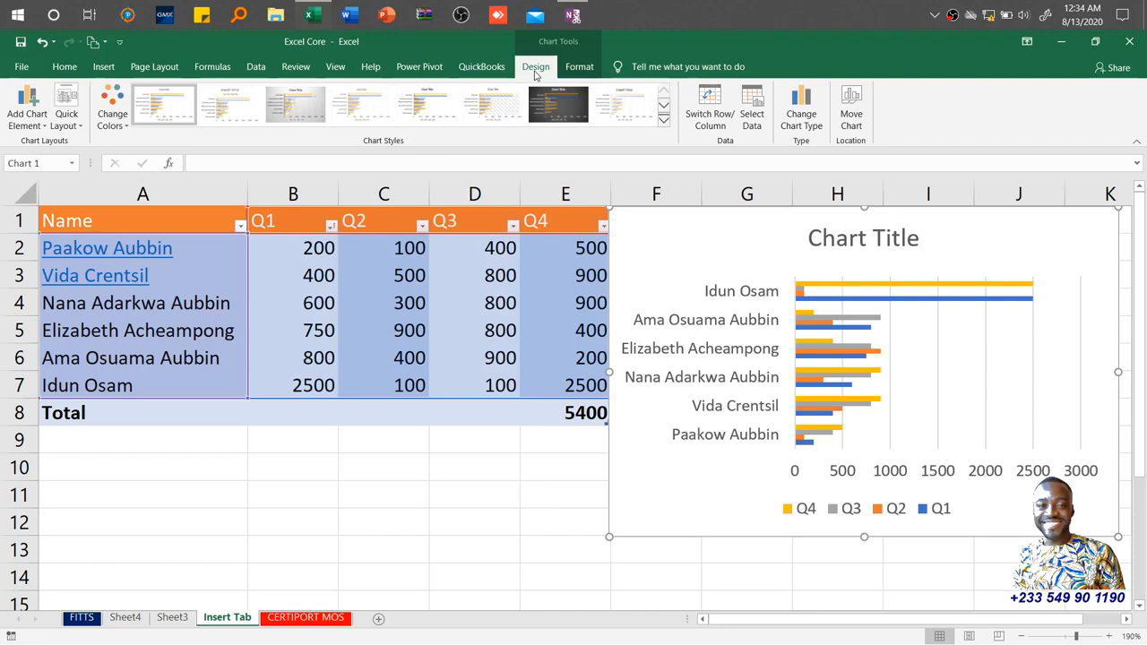
click(578, 69)
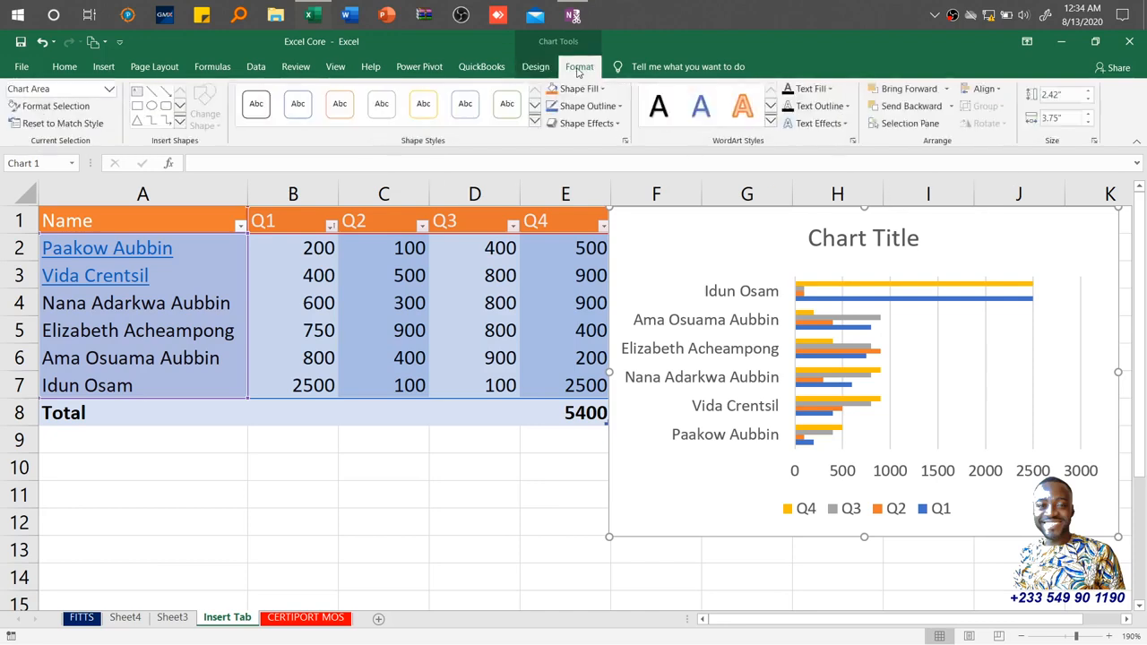
click(535, 68)
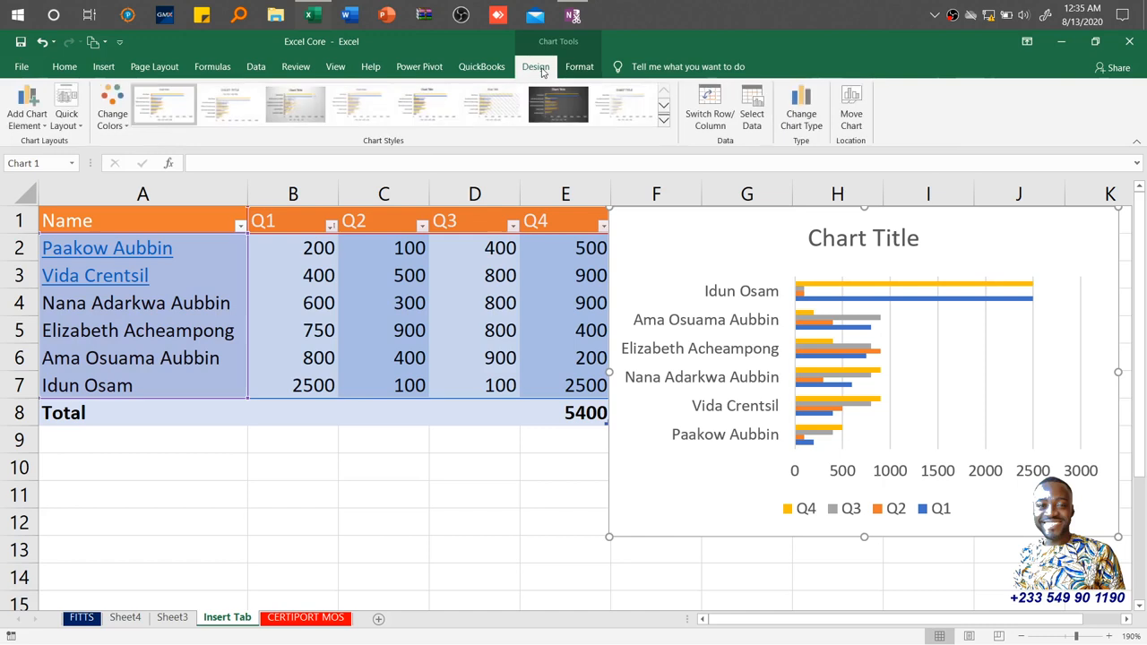
click(852, 99)
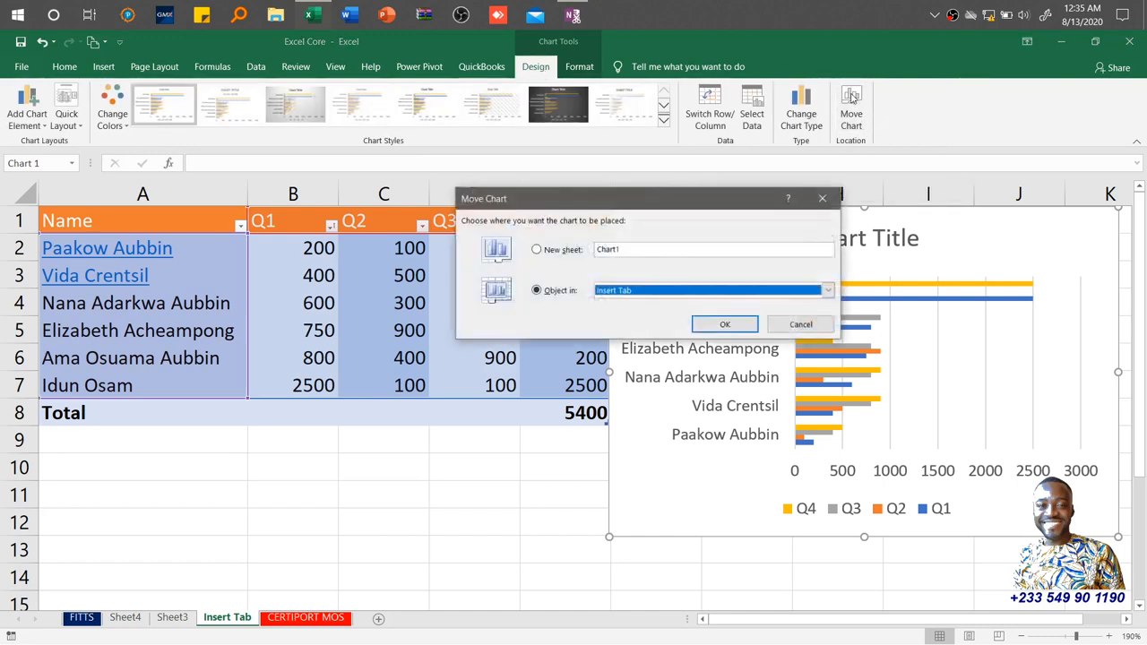
click(535, 251)
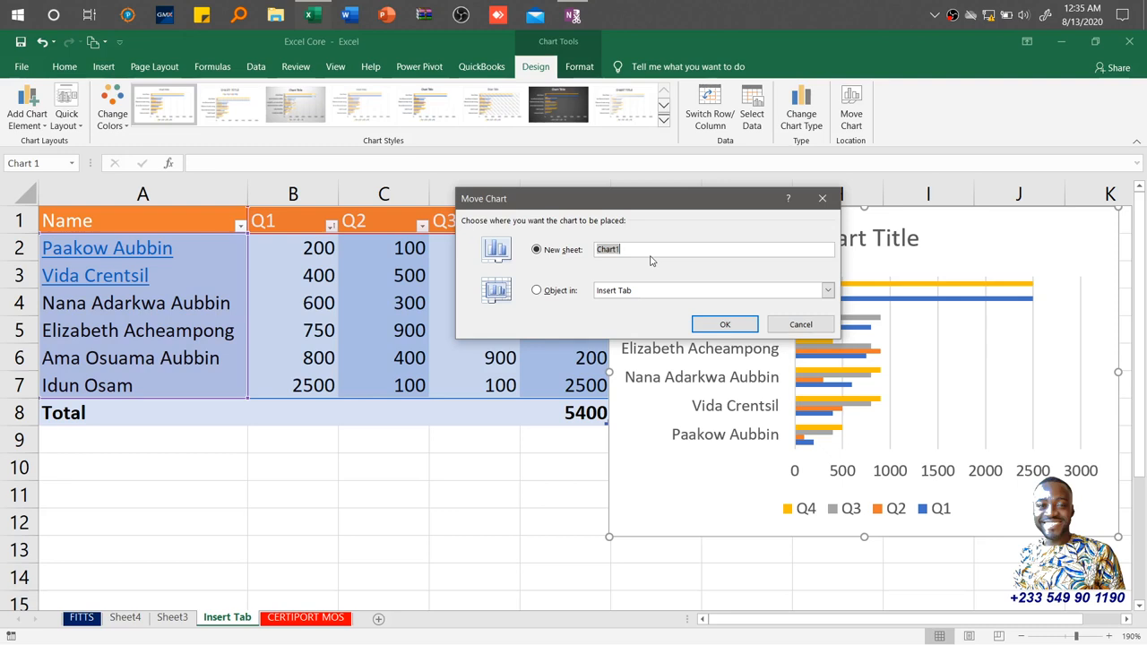
text(Char)
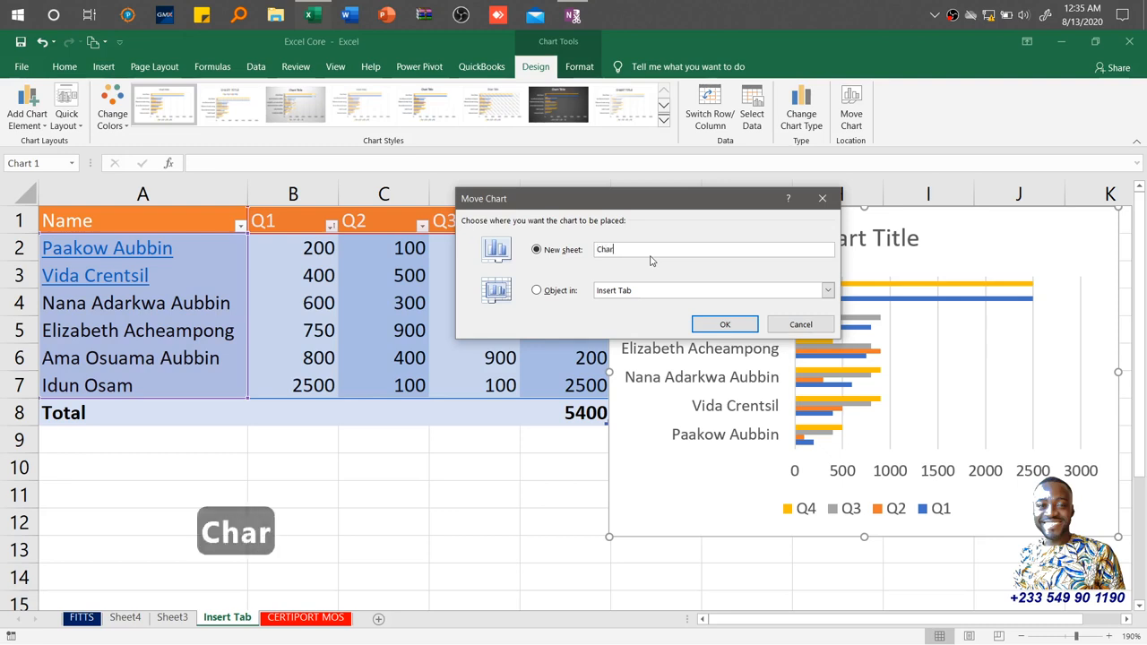
text(t )
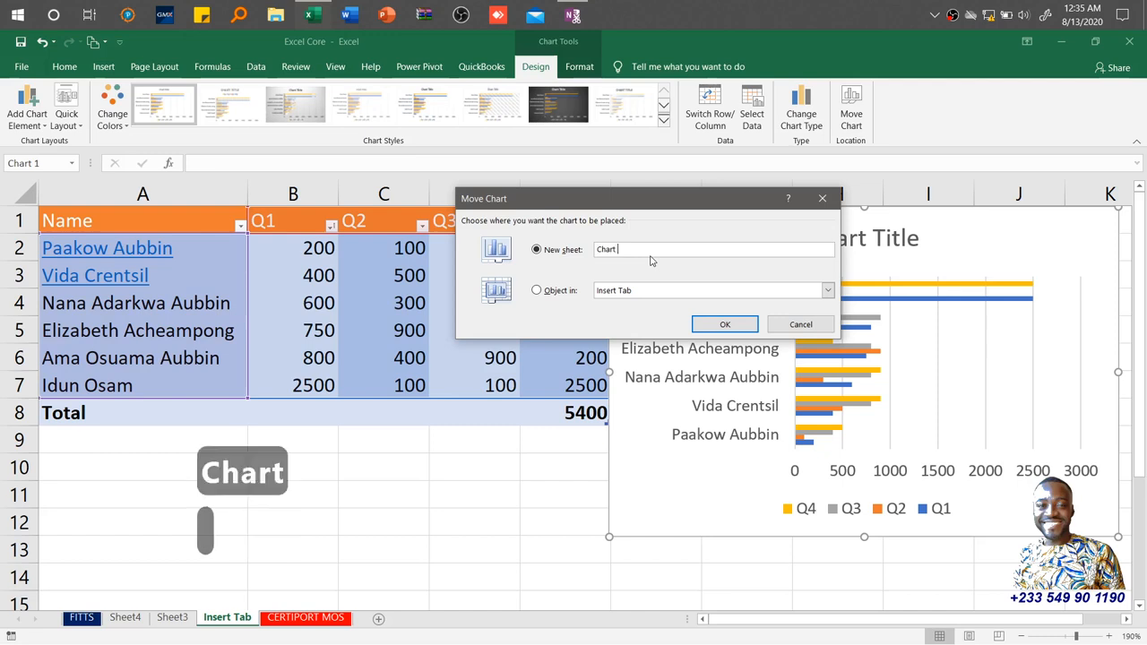
text(Practice)
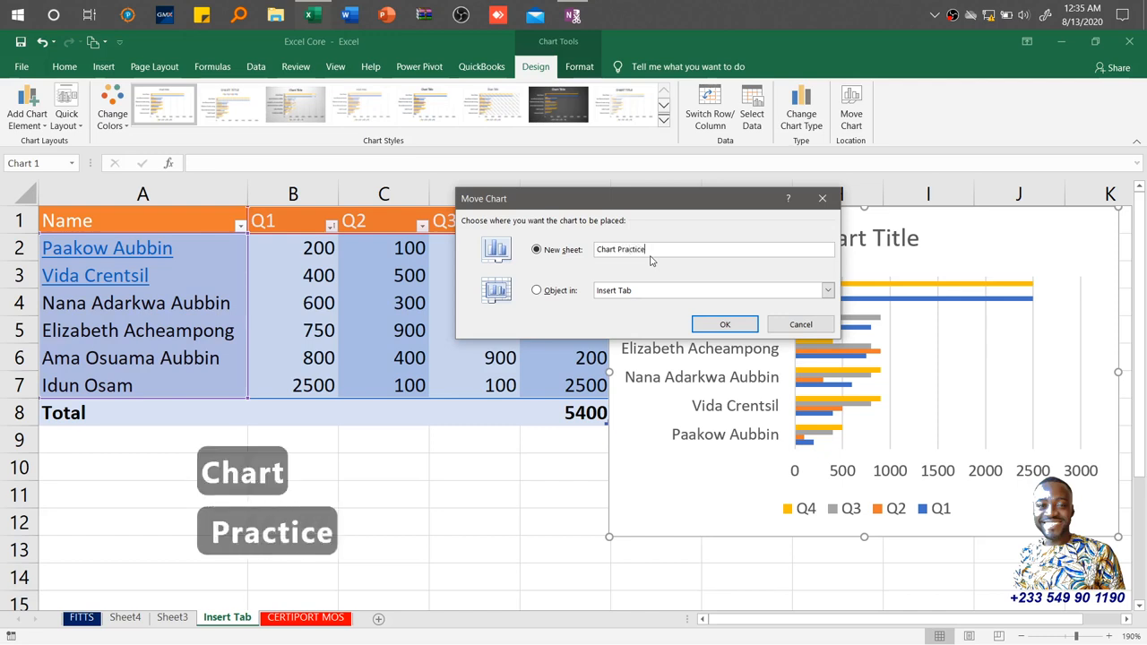
click(725, 325)
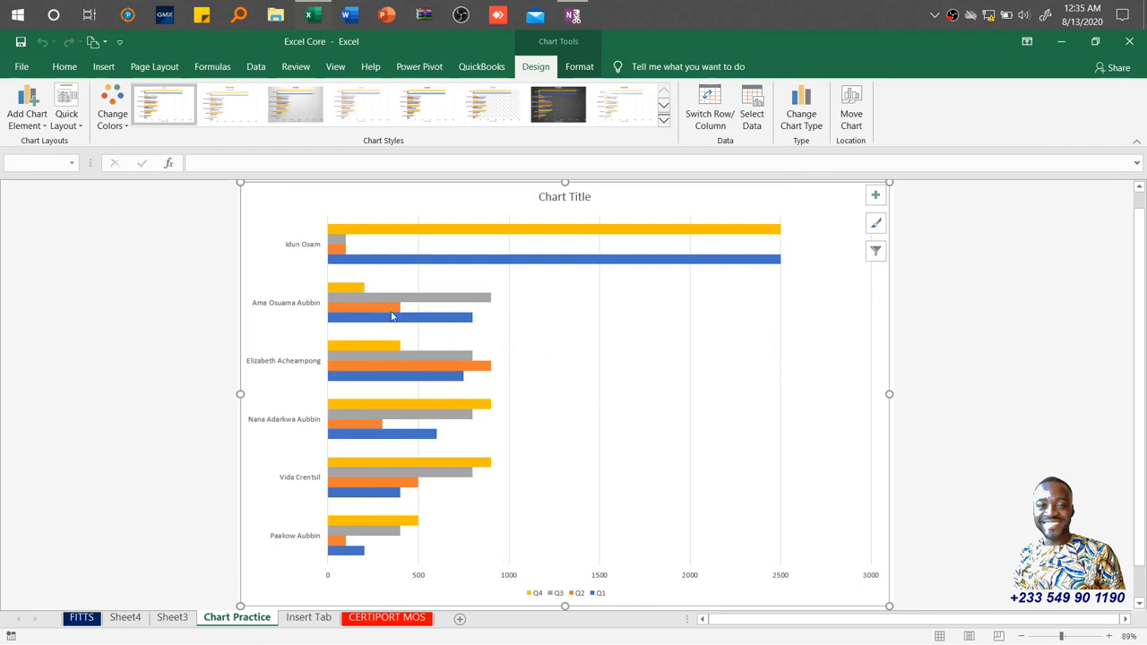
Preview the Axes, Chart Title, Data Labels and Data Table options for adding chart elements.
mouse_move(344, 303)
click(33, 128)
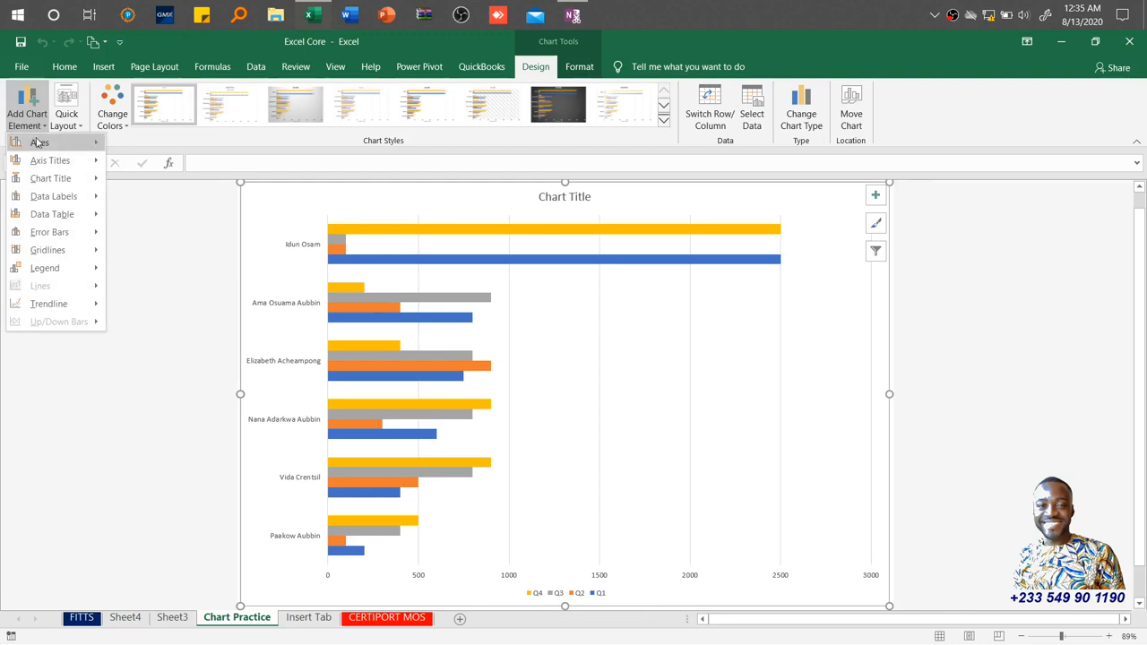
mouse_move(37, 143)
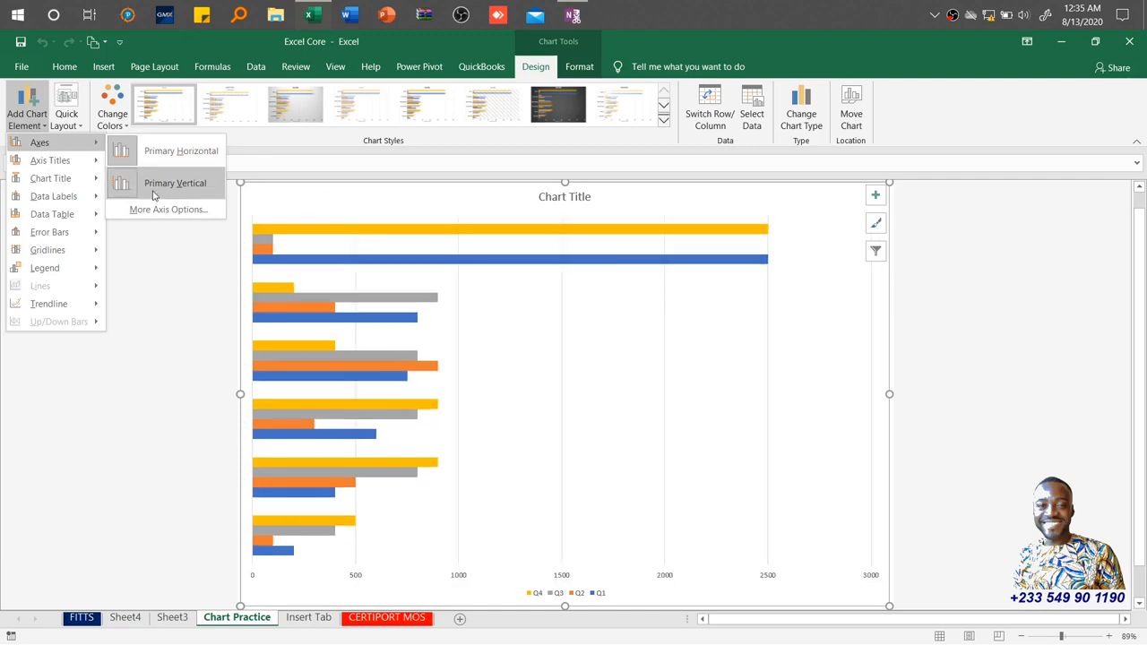
mouse_move(67, 167)
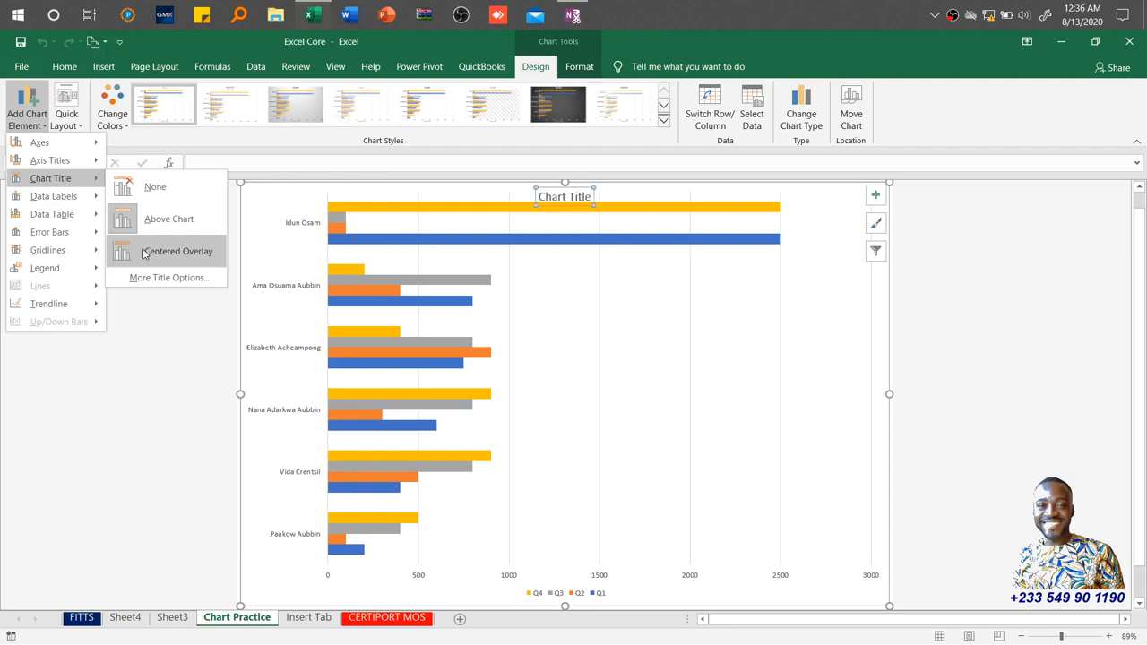
mouse_move(46, 203)
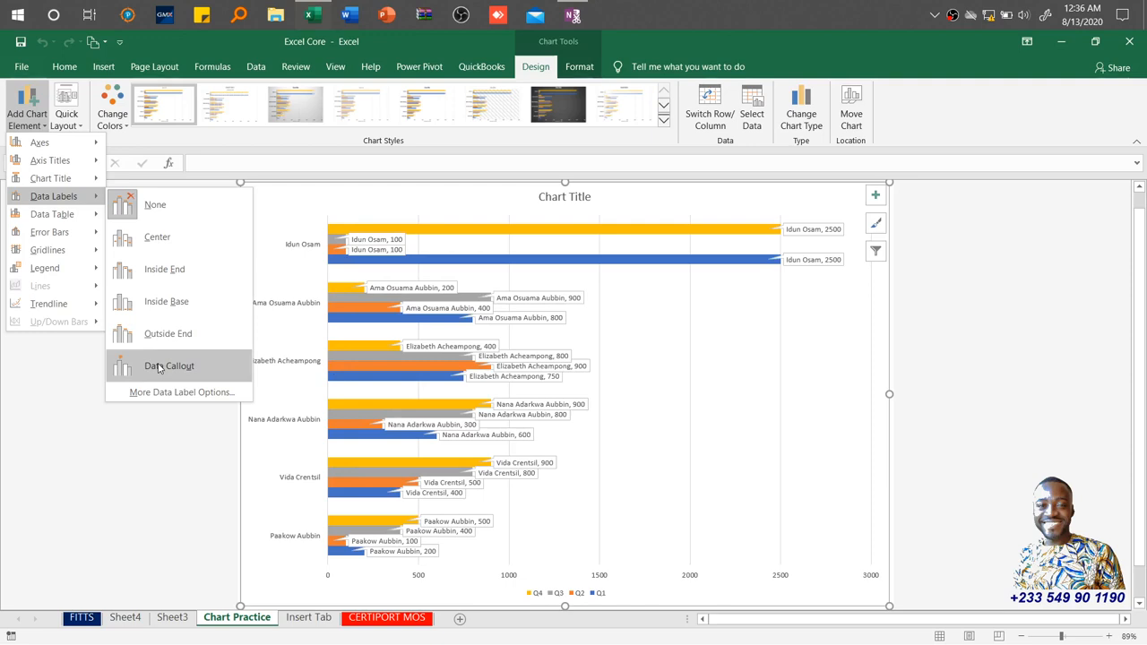
mouse_move(83, 217)
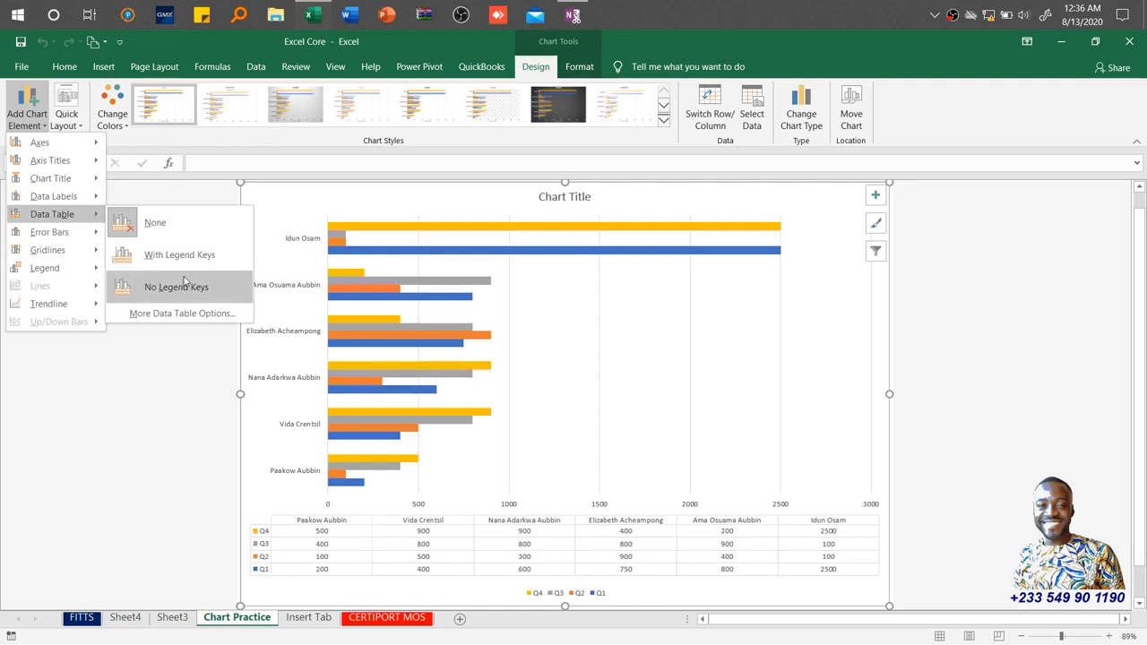
mouse_move(77, 241)
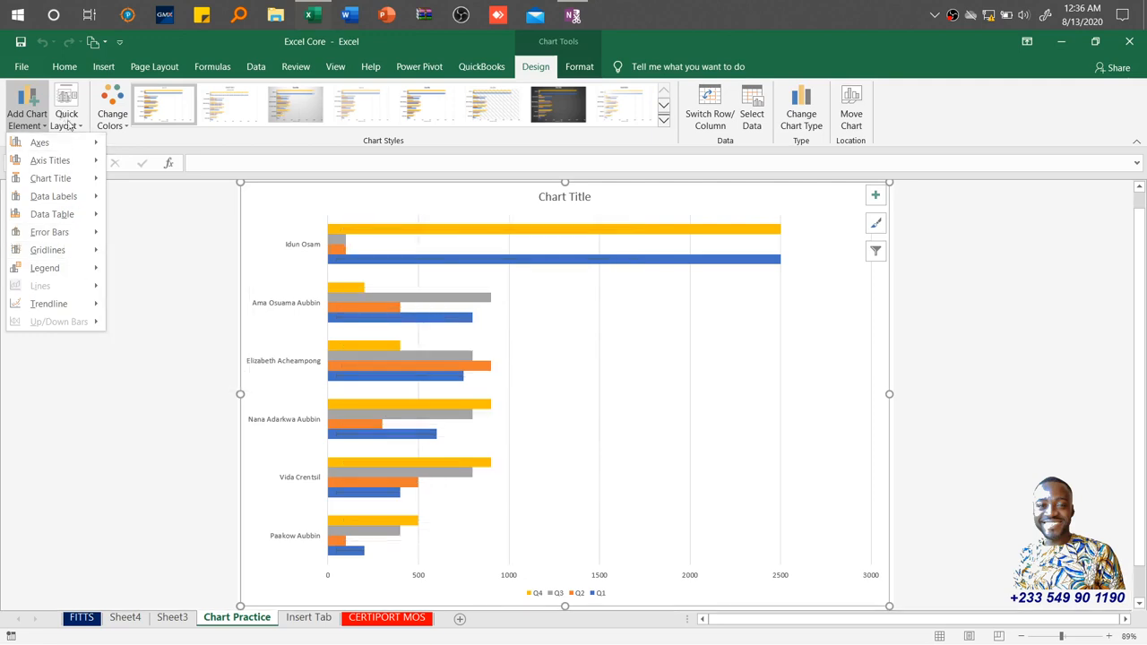
Browse the Quick Layout and Change Colors galleries for the chart.
click(69, 125)
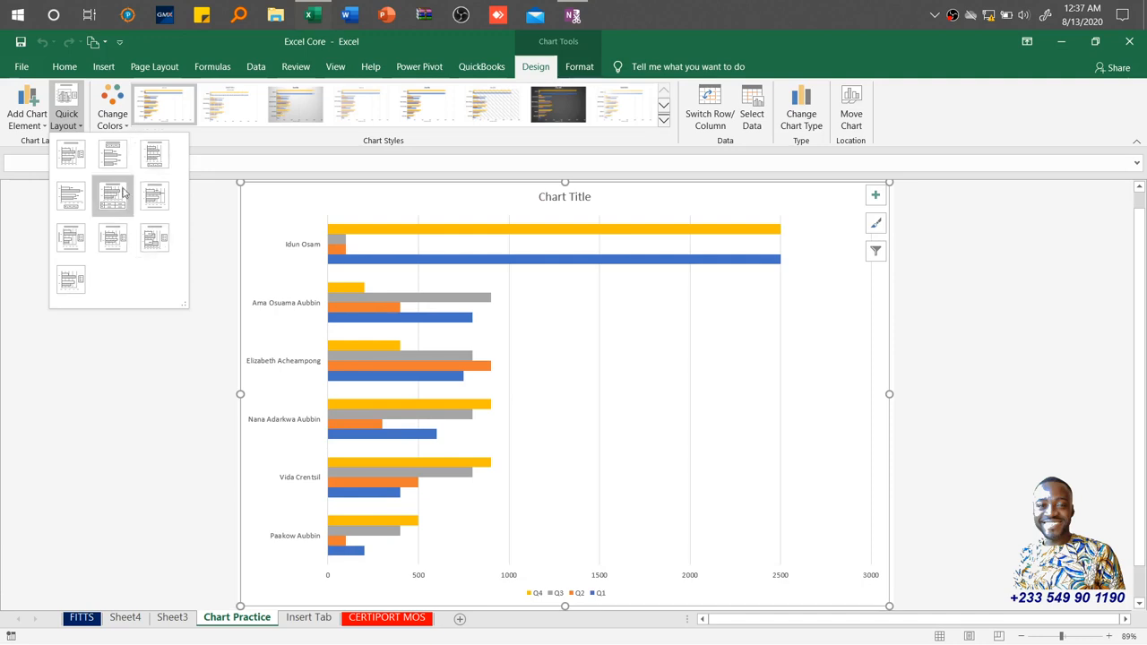
click(112, 118)
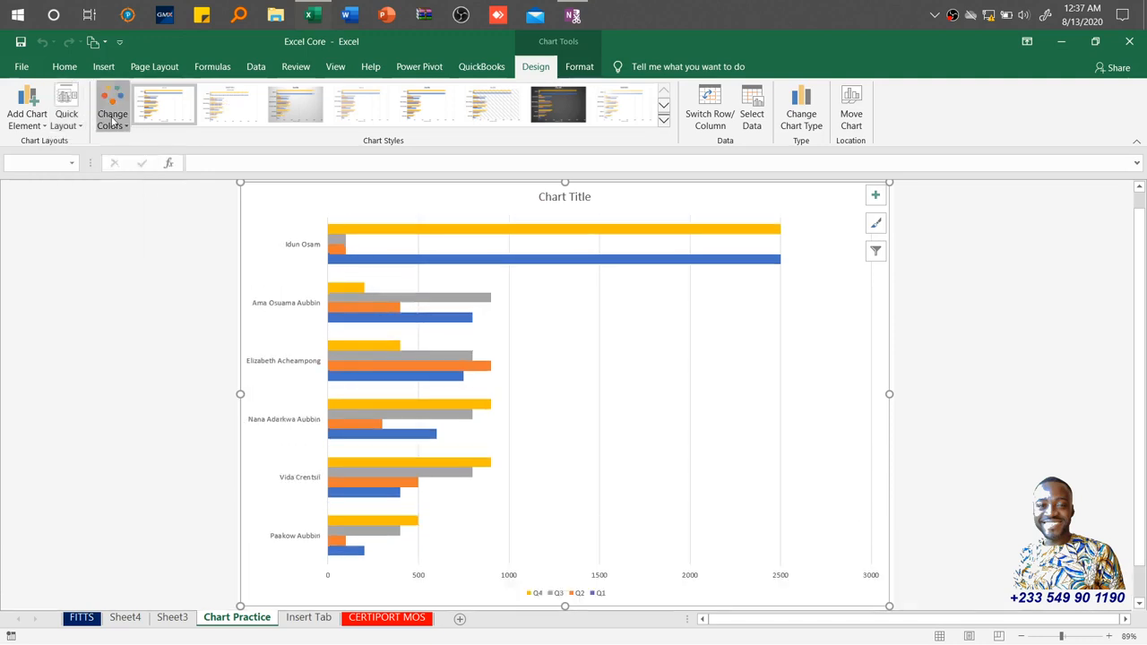
click(112, 119)
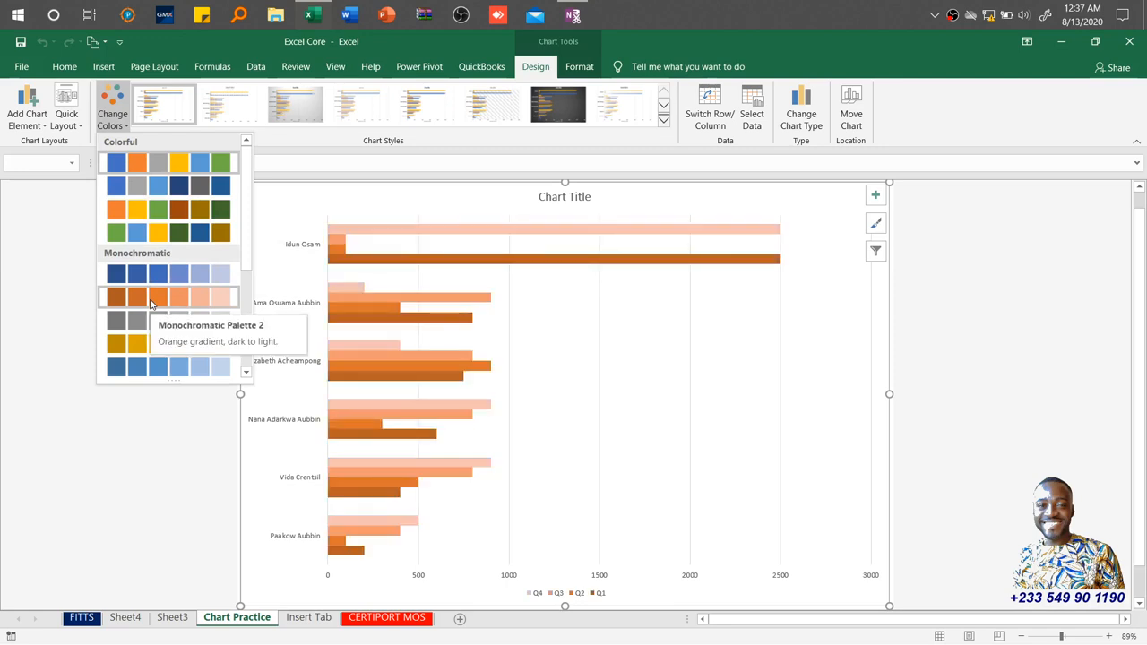
click(316, 147)
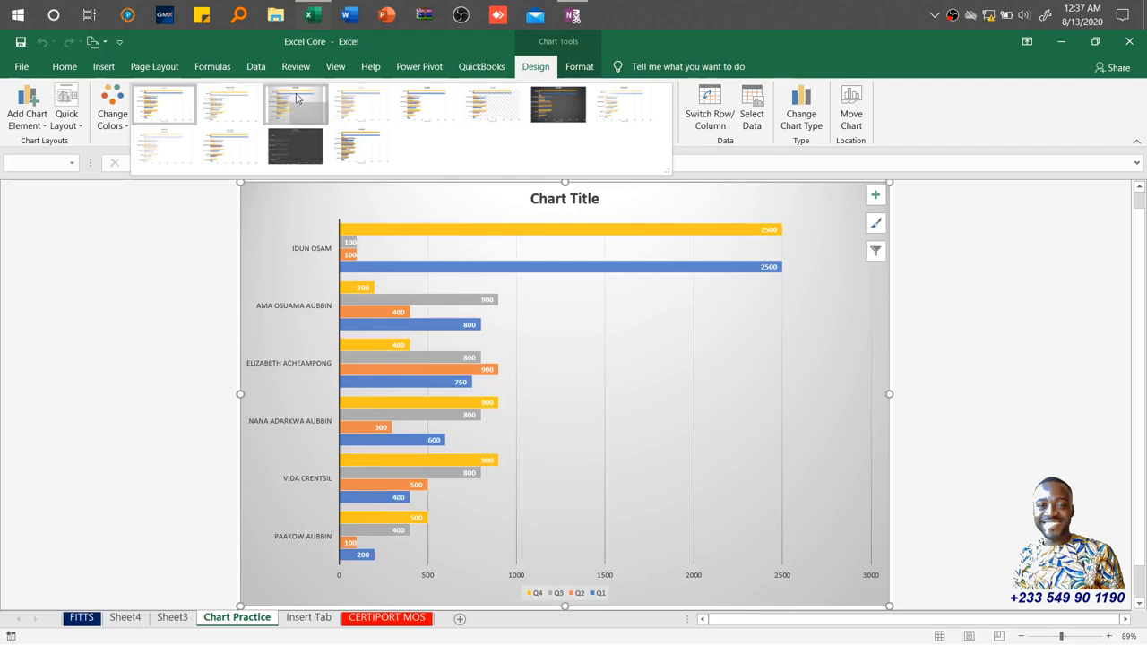
Apply the third chart style, which adds data labels to the bars.
click(298, 98)
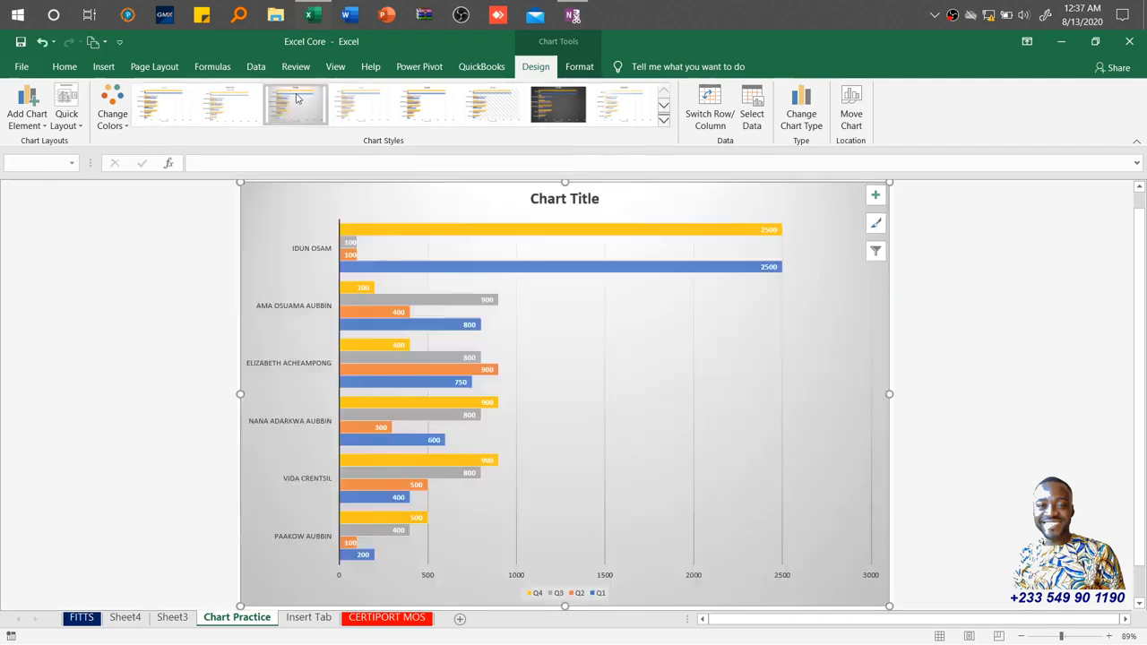
click(575, 201)
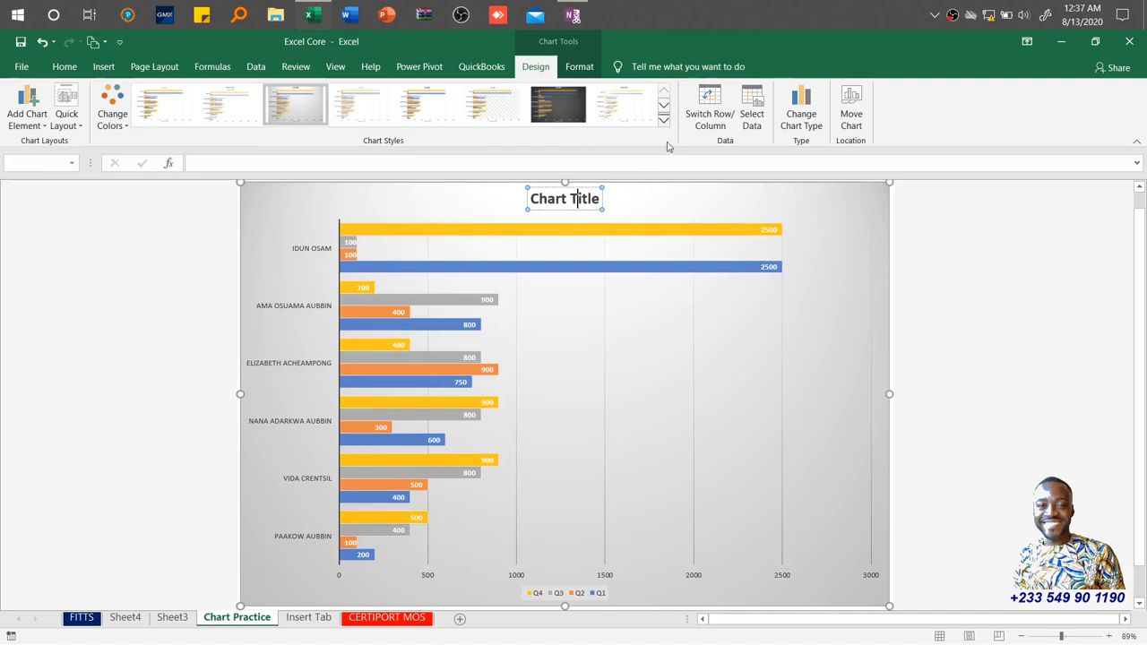
click(636, 202)
Switch the chart's rows and columns, then switch them back.
click(710, 117)
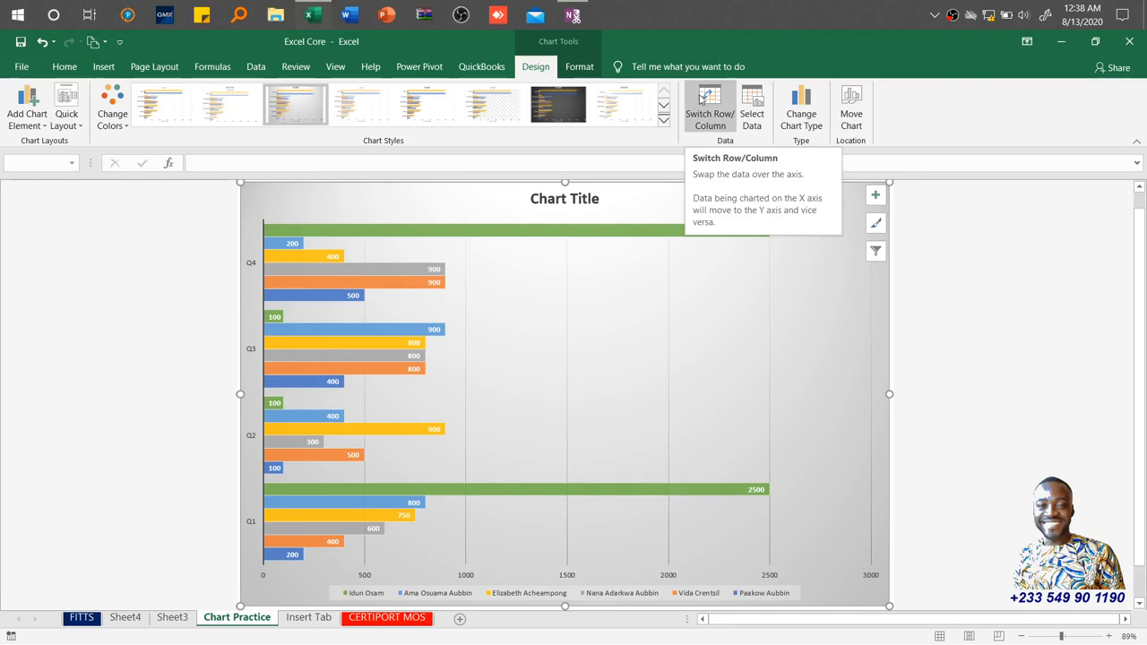
click(702, 99)
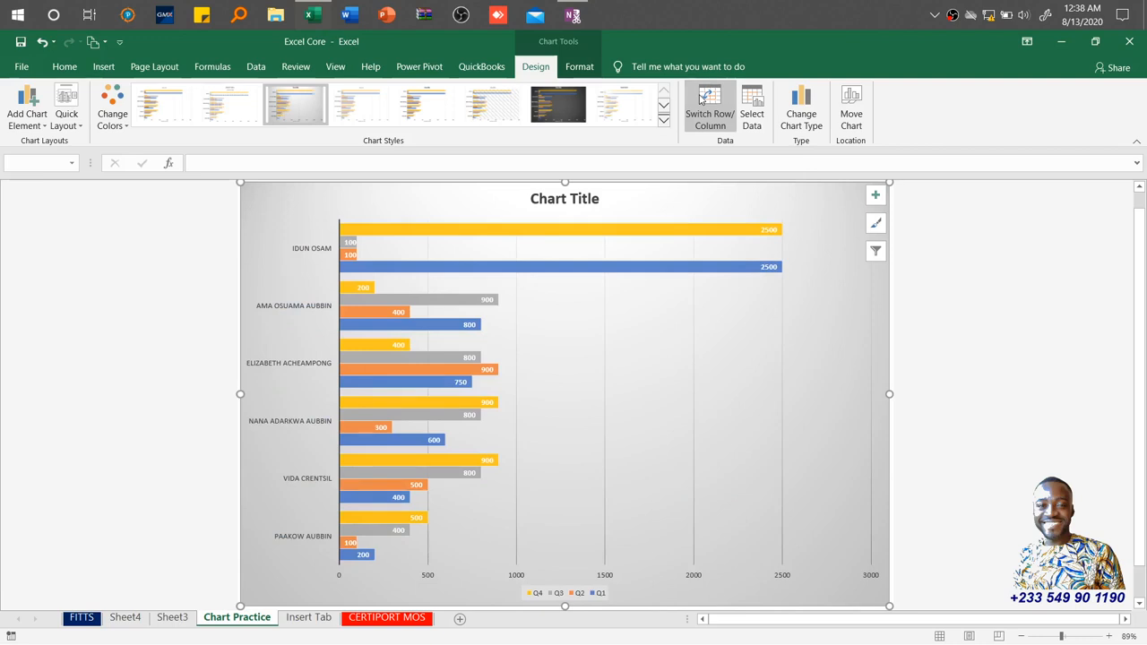
click(702, 99)
click(702, 99)
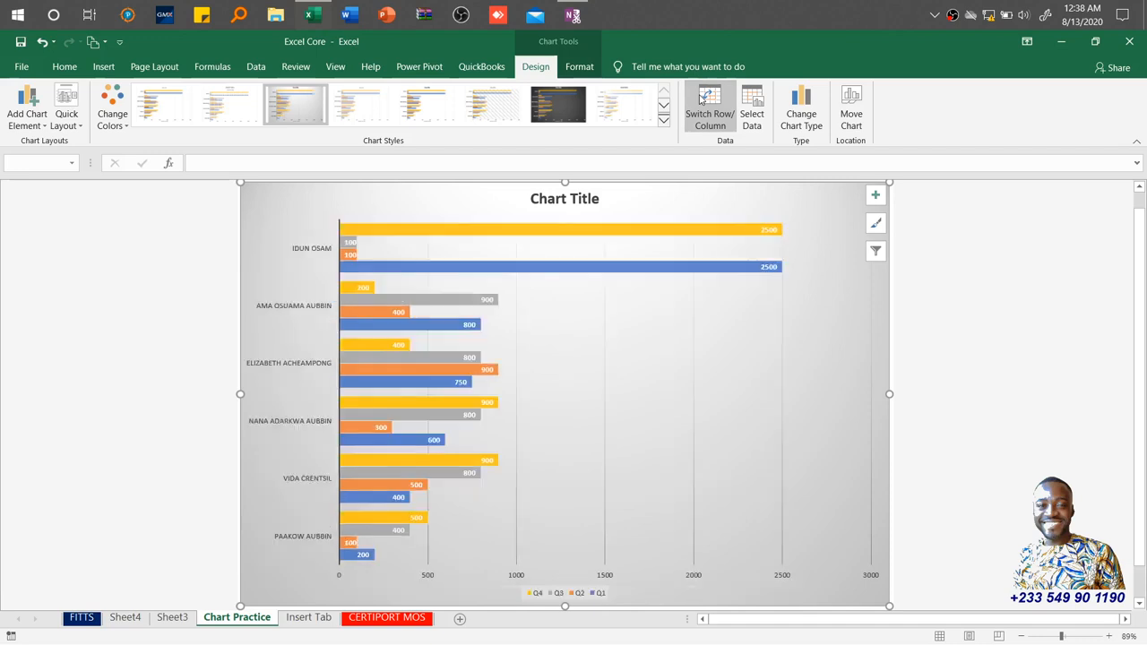
Hide the Q2, Q3 and Q4 series so the chart shows only Q1.
click(753, 105)
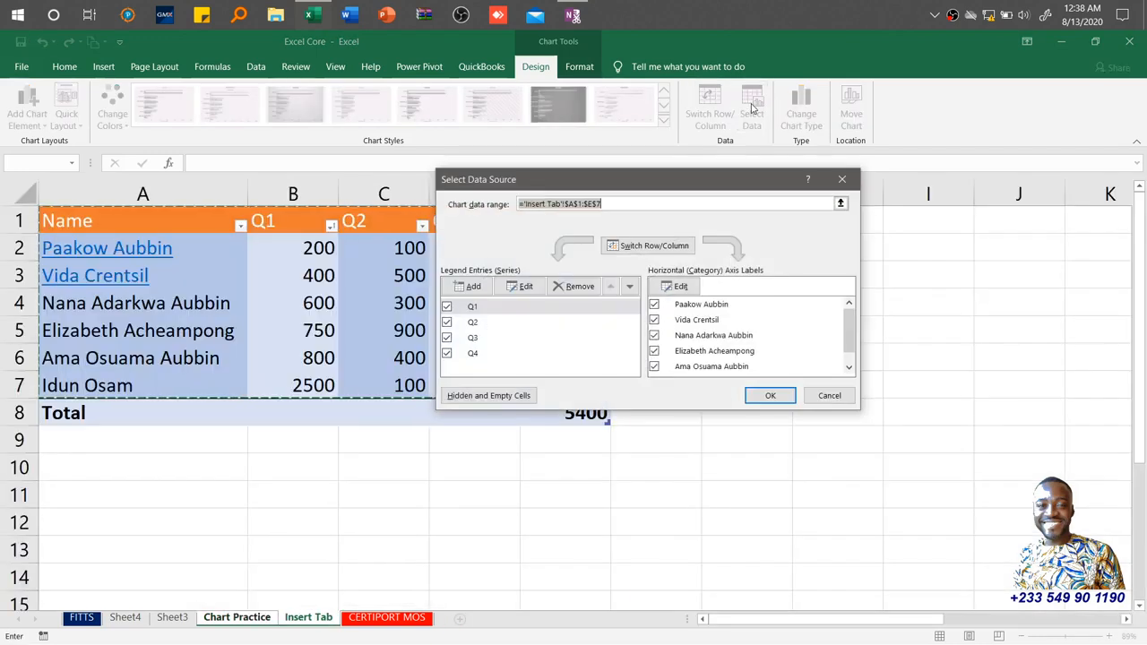
click(447, 354)
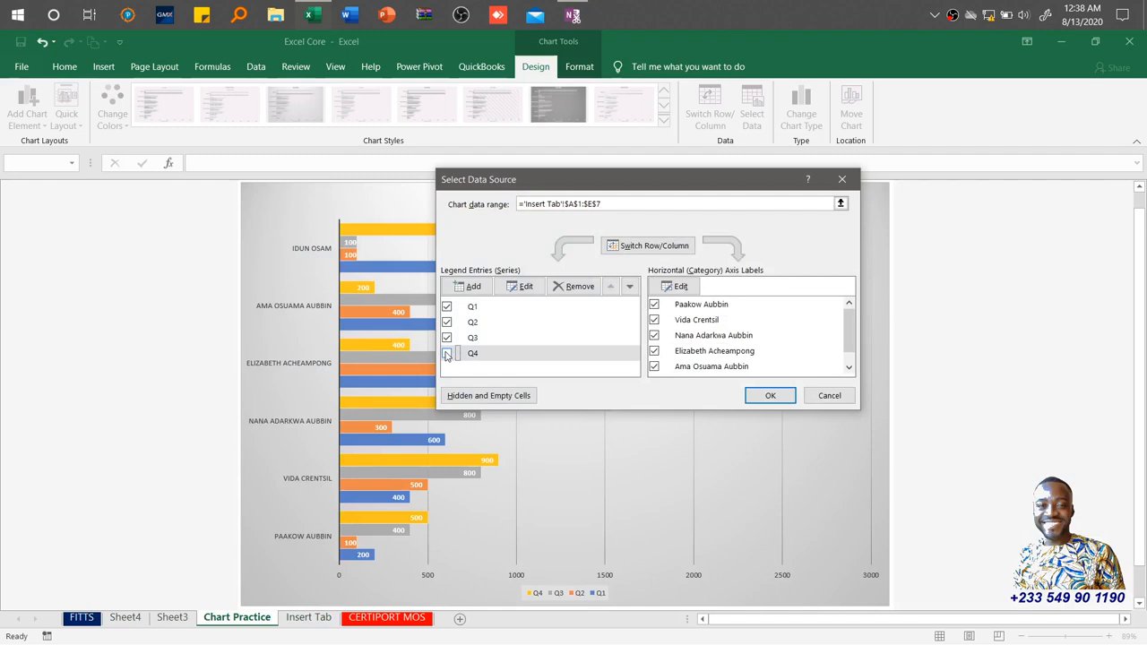
click(447, 337)
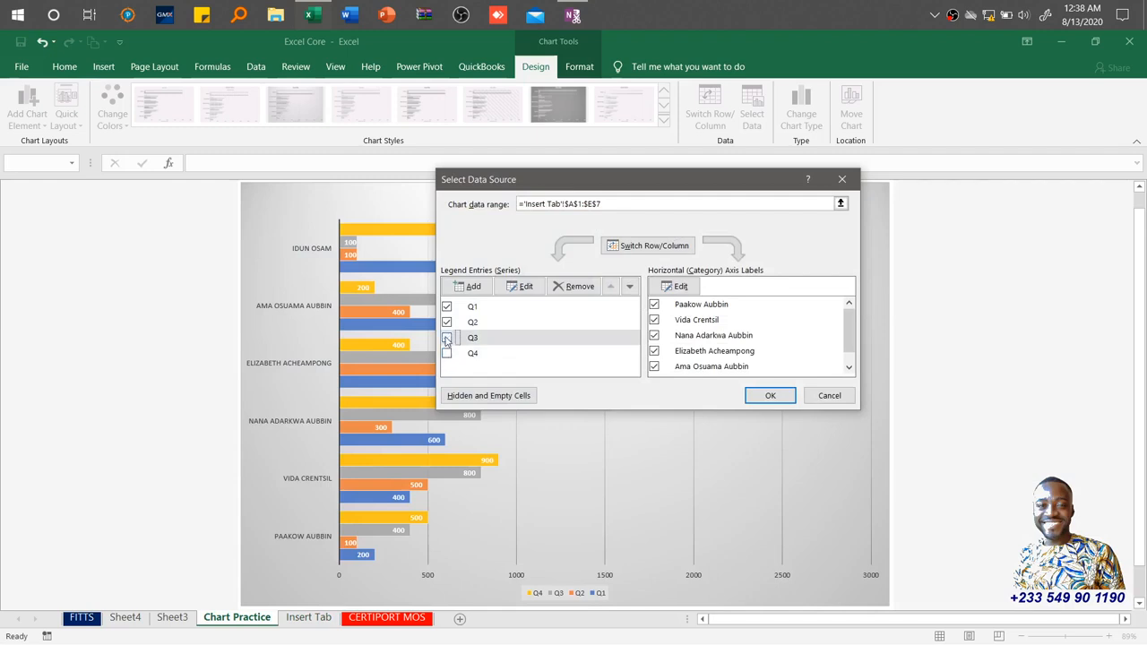
click(447, 323)
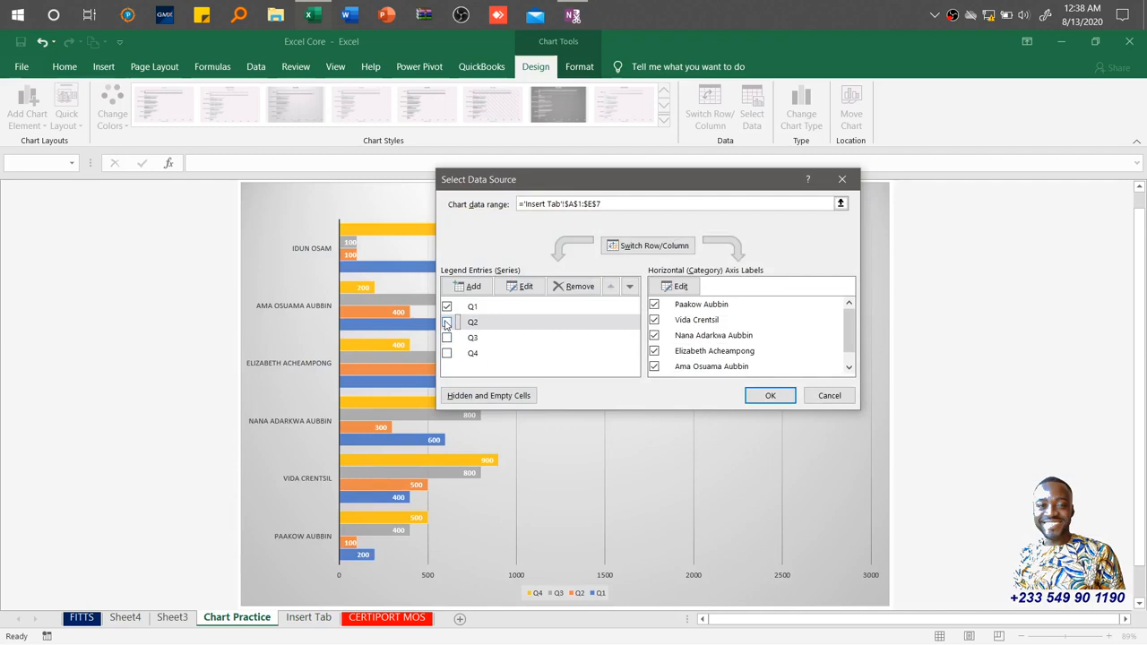
click(774, 396)
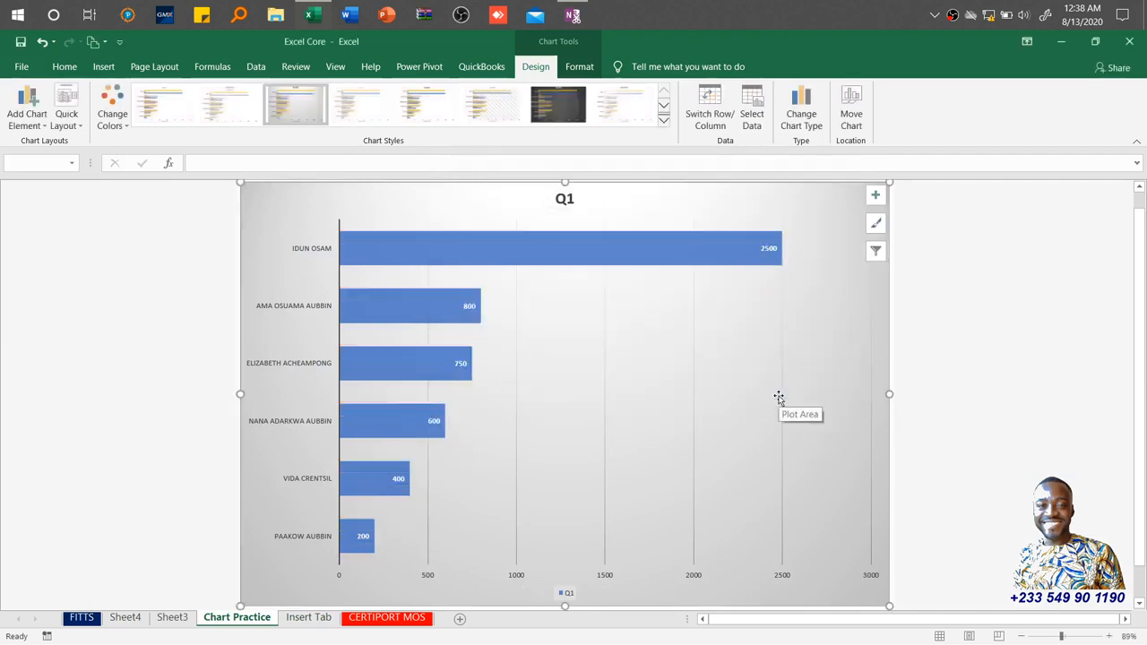
Restore the Q2, Q3 and Q4 series in the chart's data source.
click(753, 117)
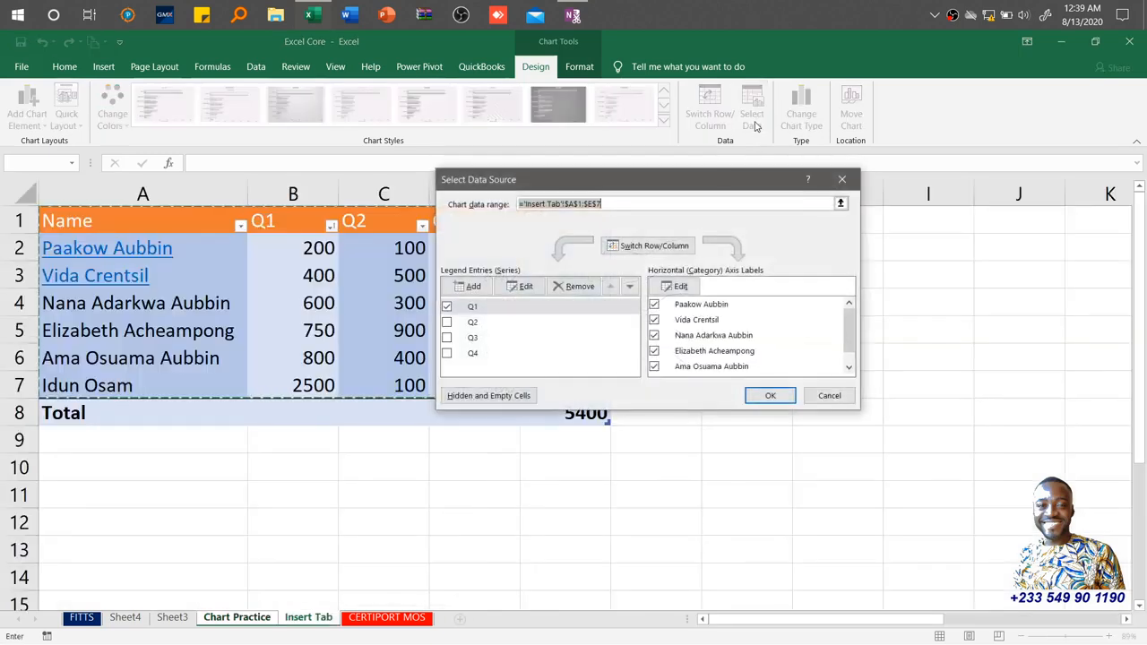
click(448, 322)
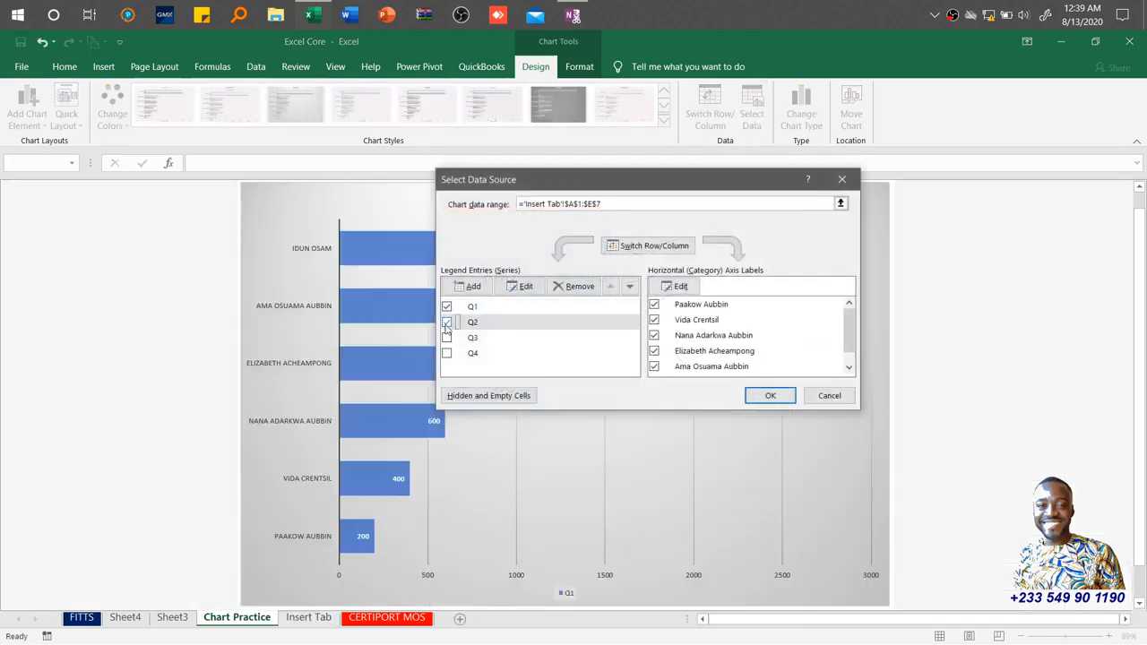
click(447, 338)
click(447, 353)
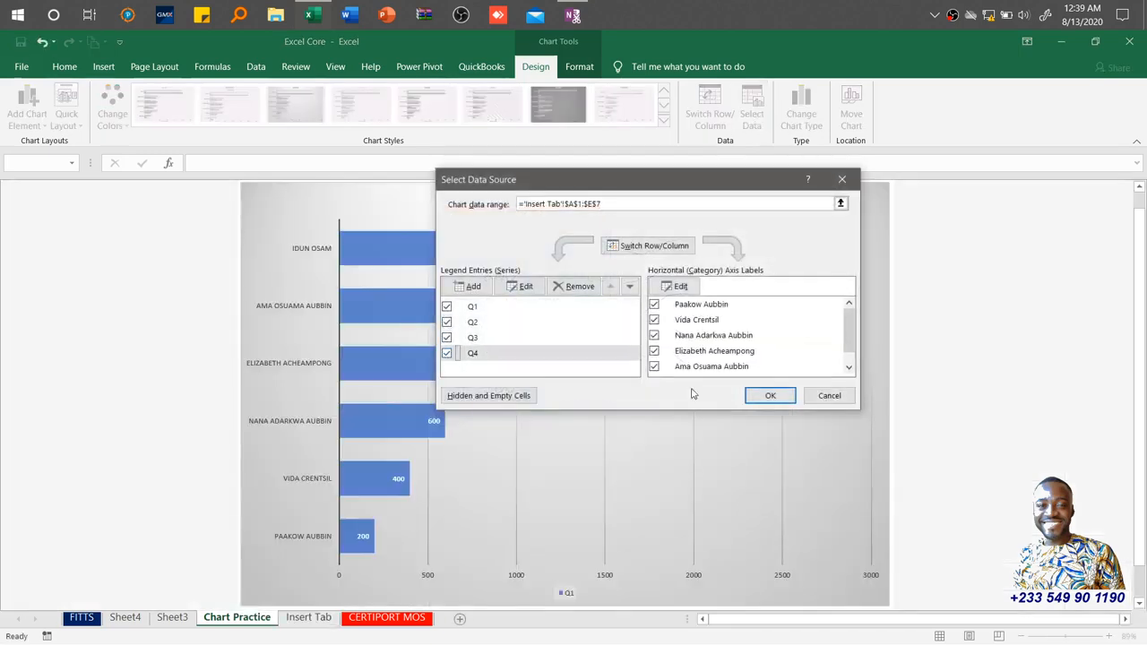
click(769, 395)
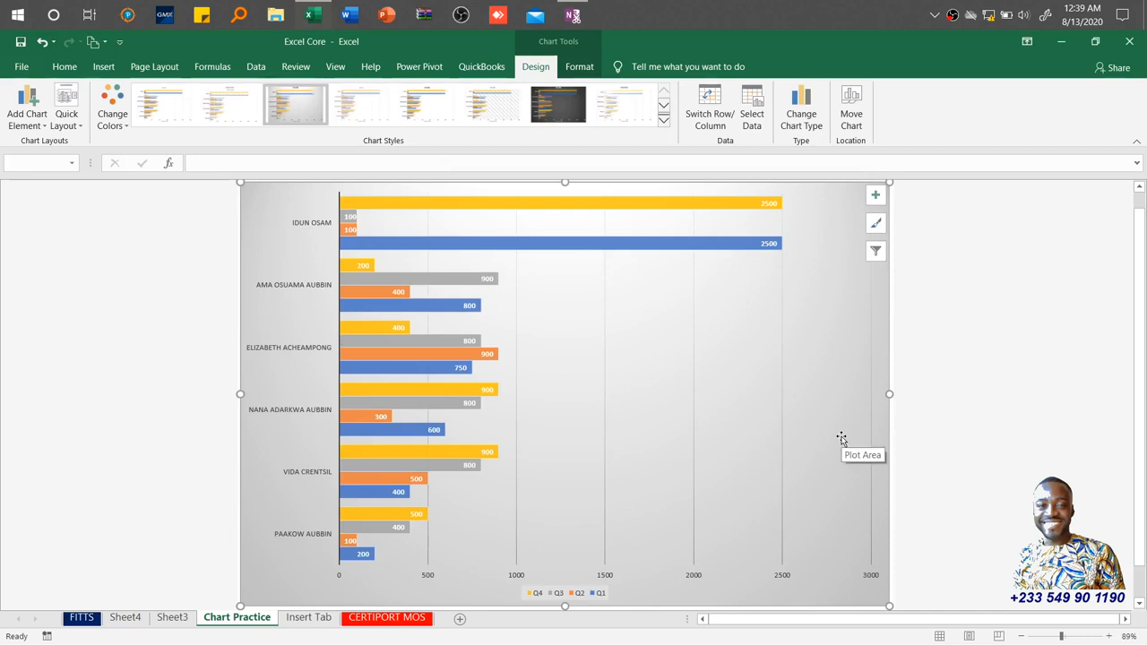
Change the chart type to a 3-D Clustered Column chart.
click(806, 116)
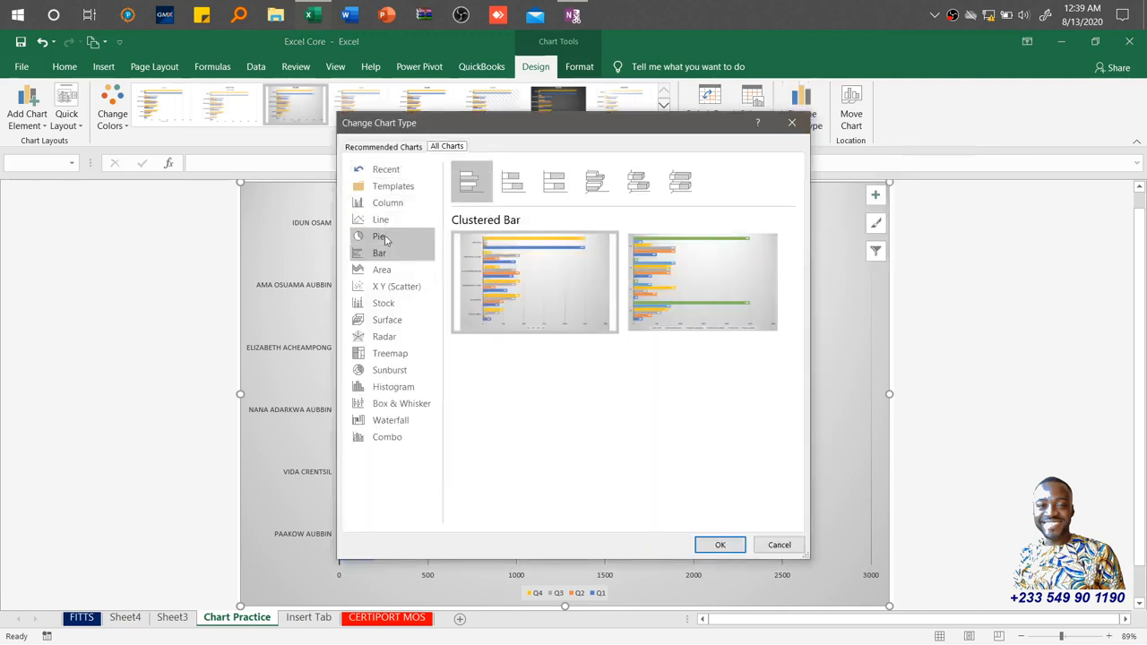
click(386, 238)
click(393, 221)
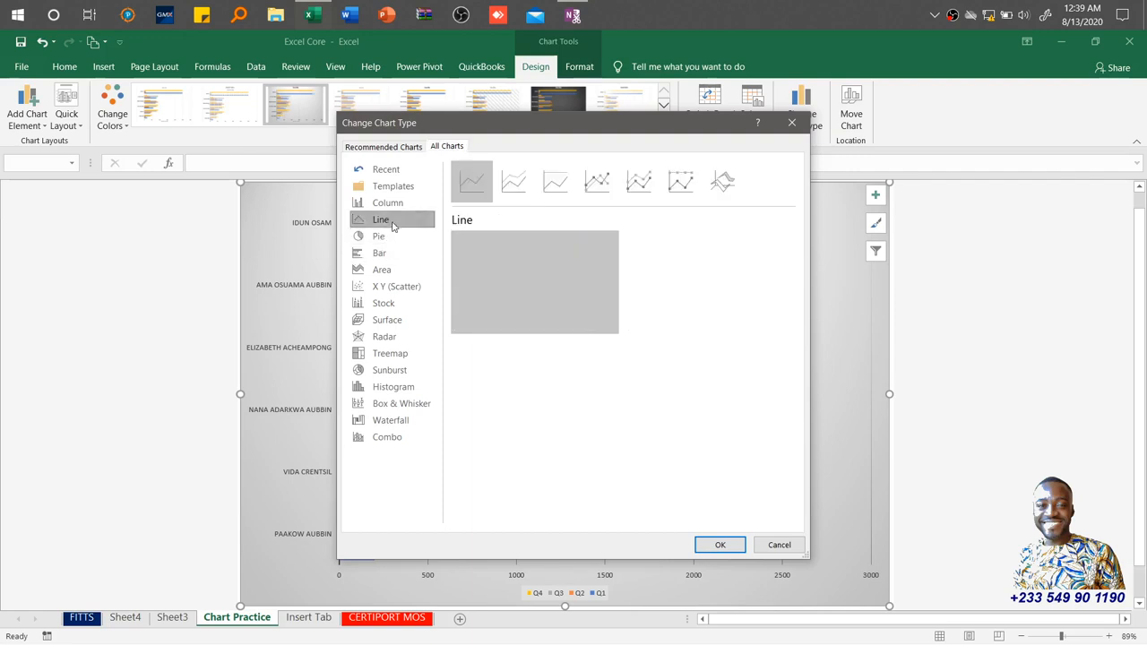
click(406, 205)
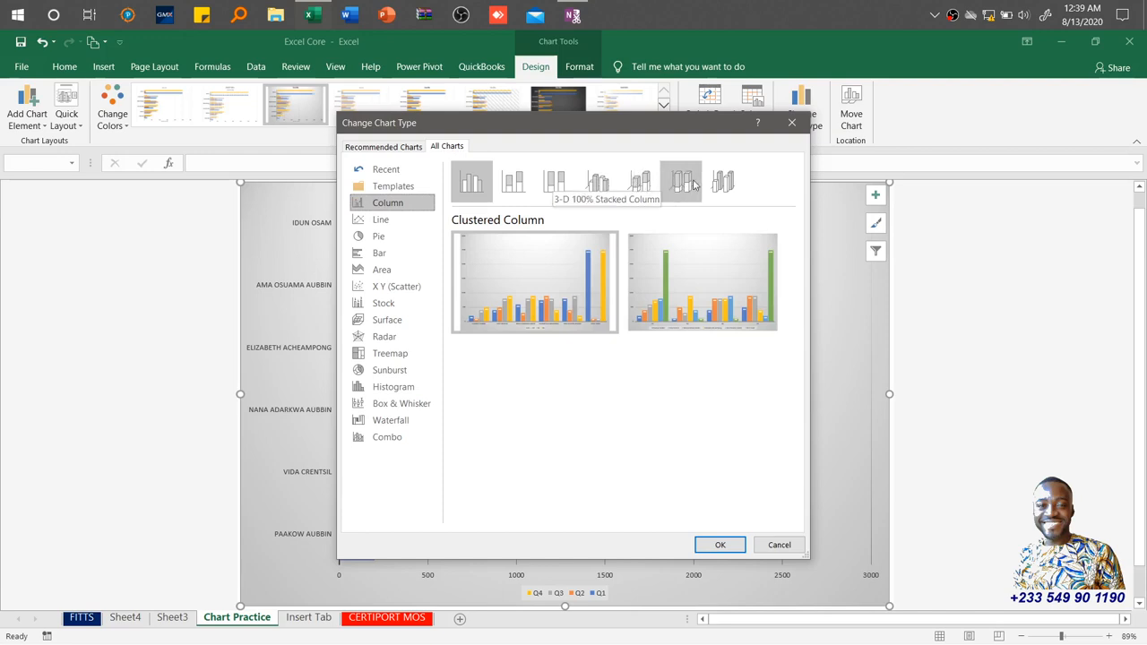
click(590, 184)
mouse_move(551, 334)
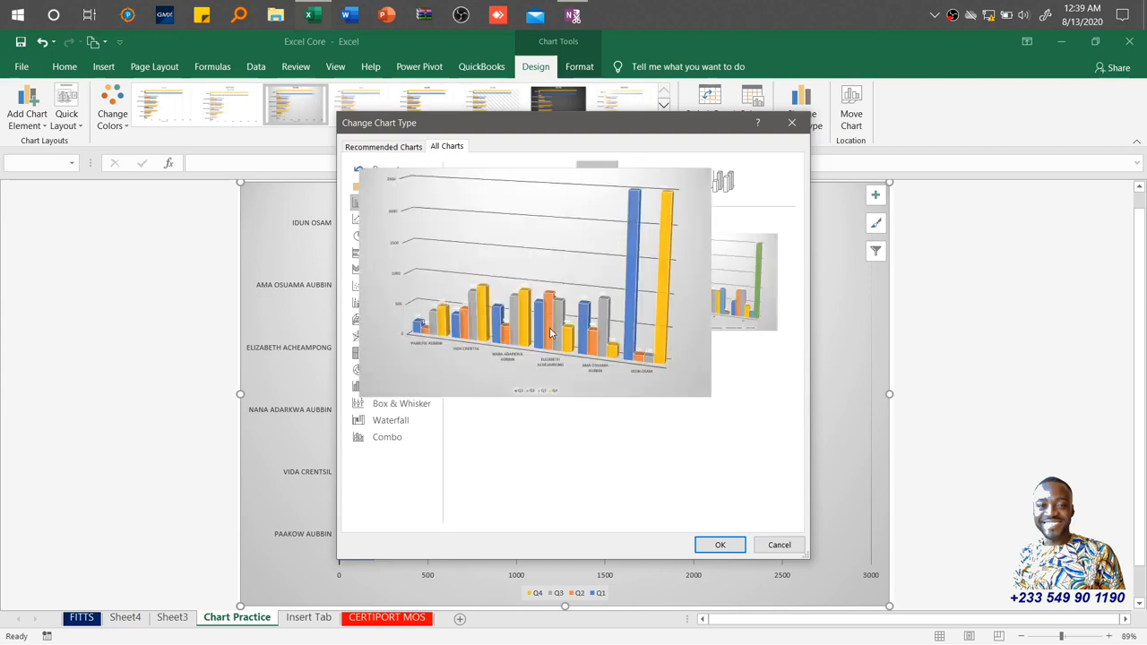
click(717, 546)
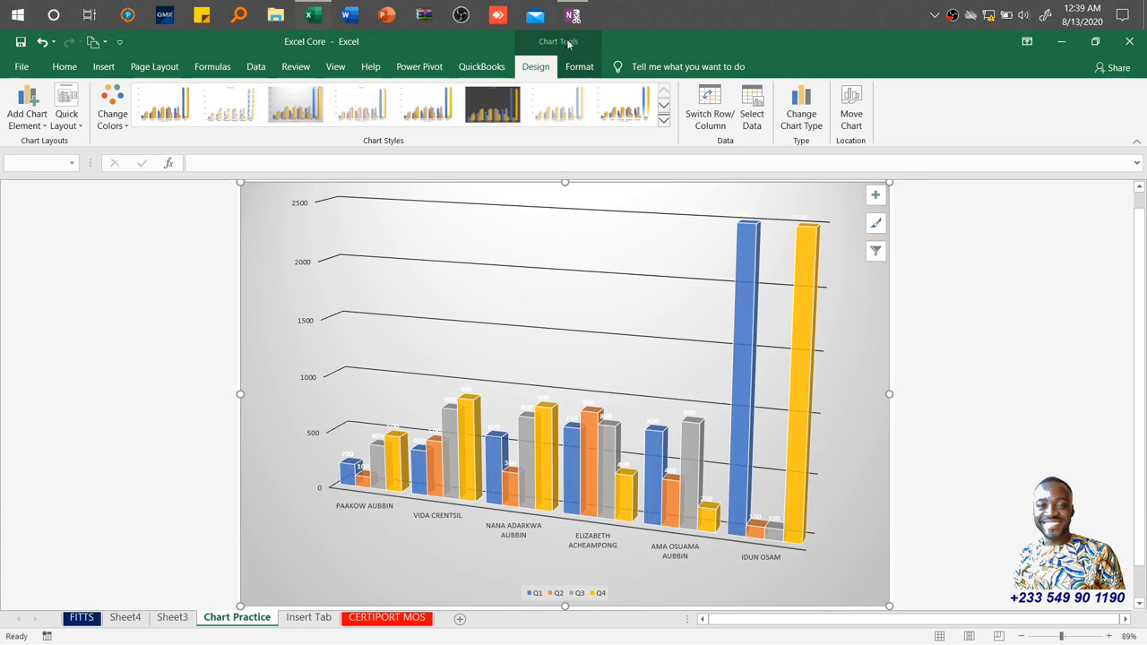
Fill the Q1 series bars with purple.
click(940, 302)
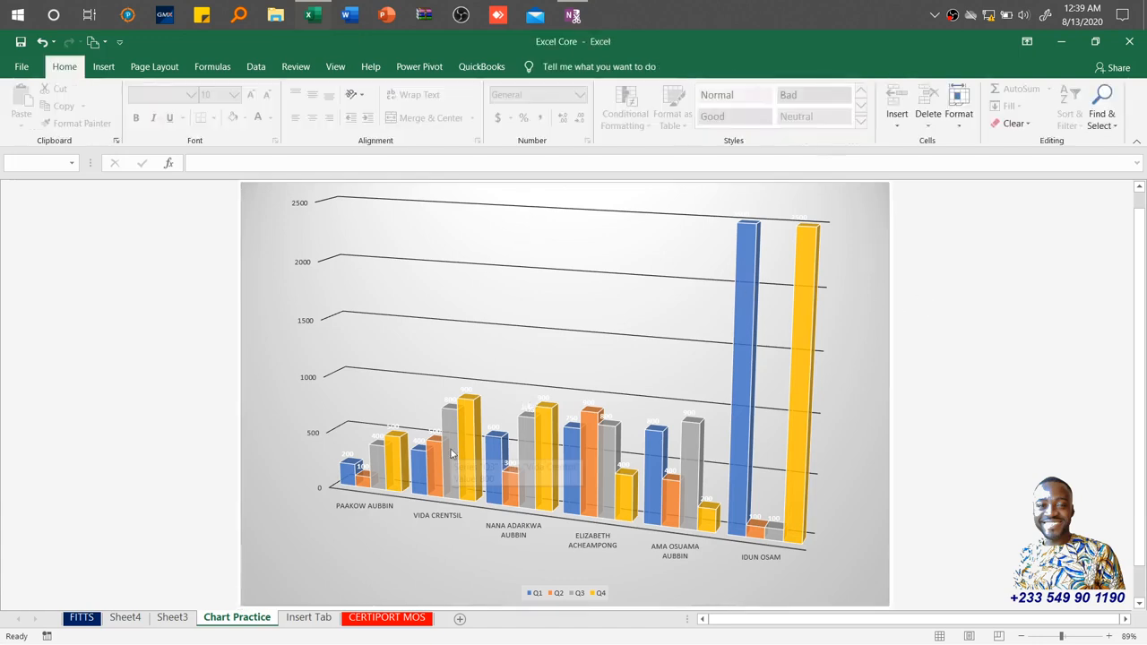
click(646, 196)
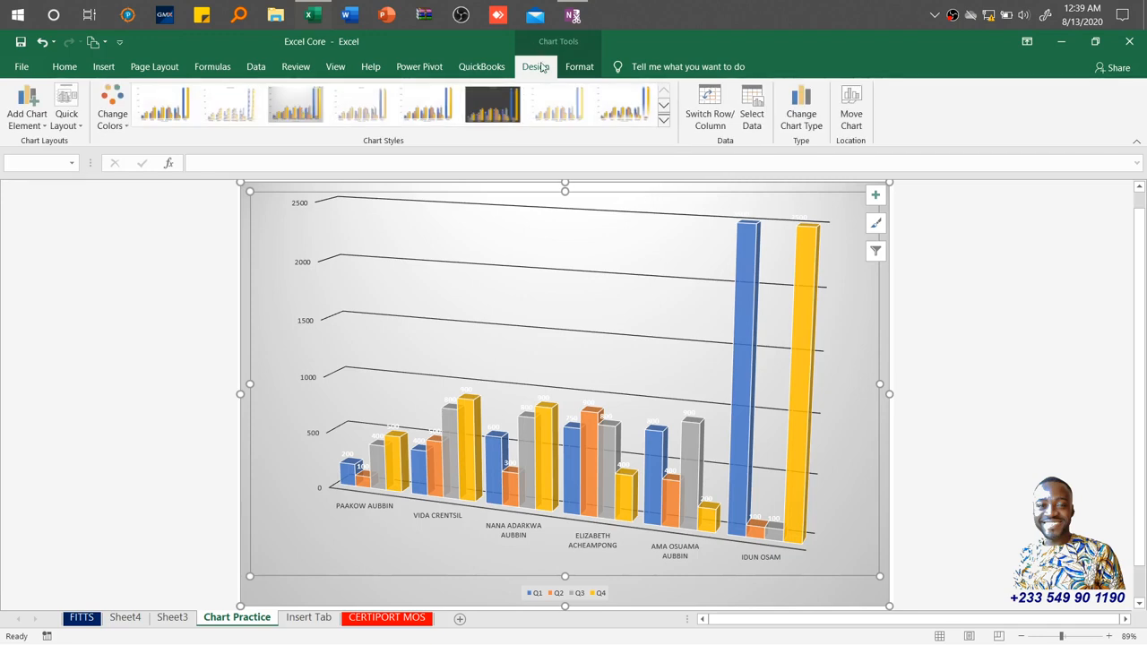
click(576, 70)
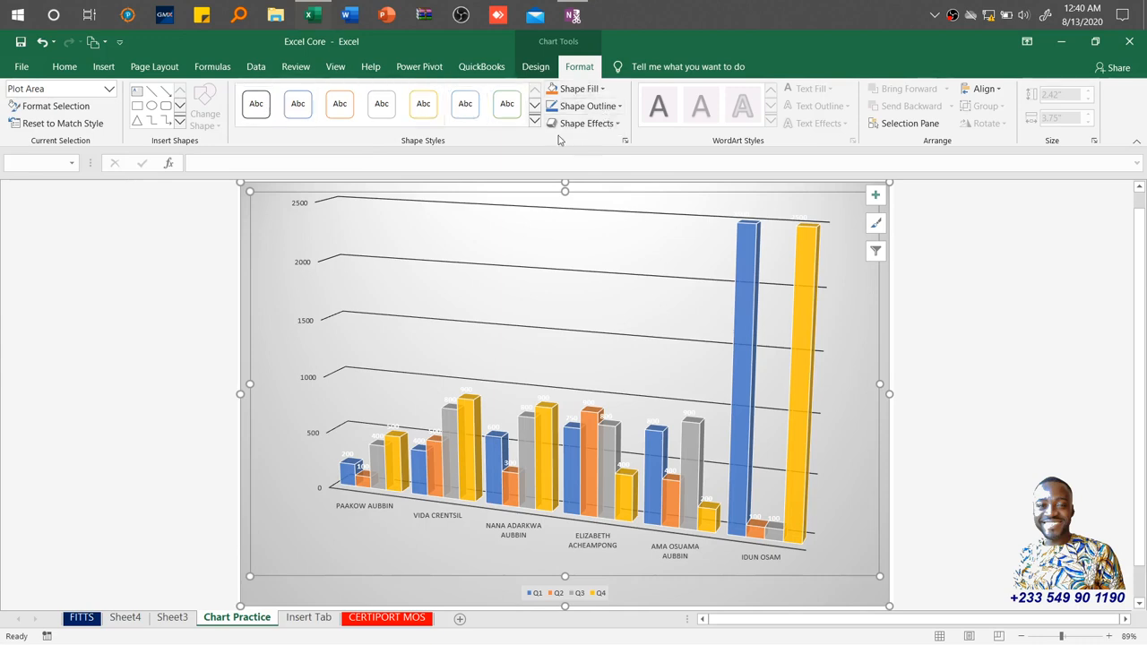
click(737, 260)
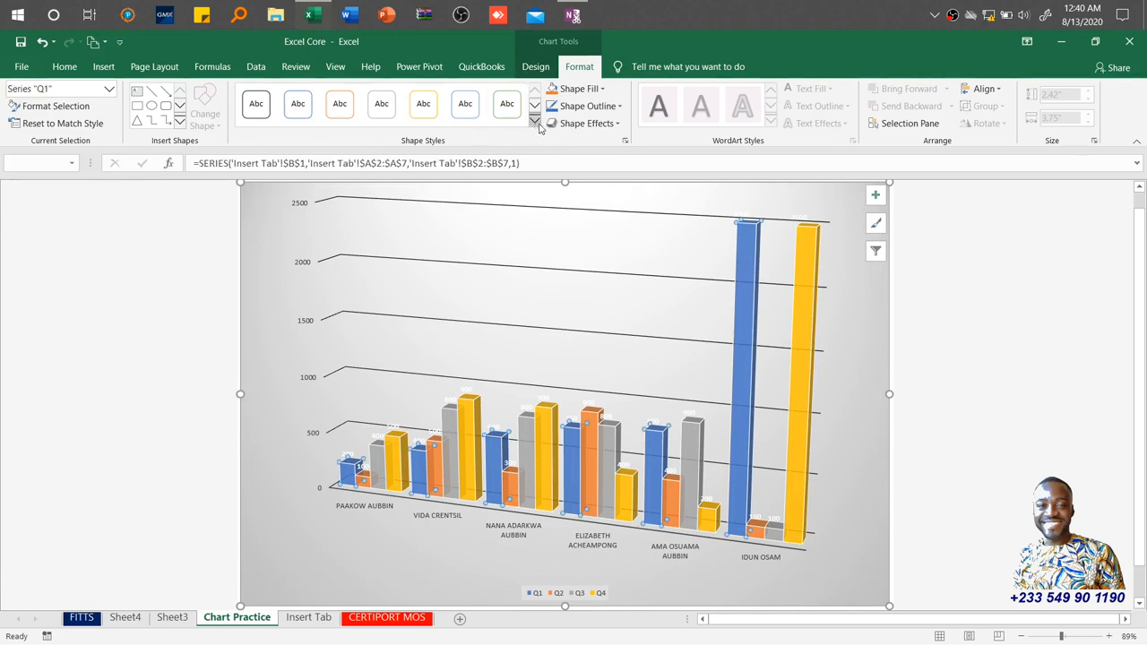
click(601, 90)
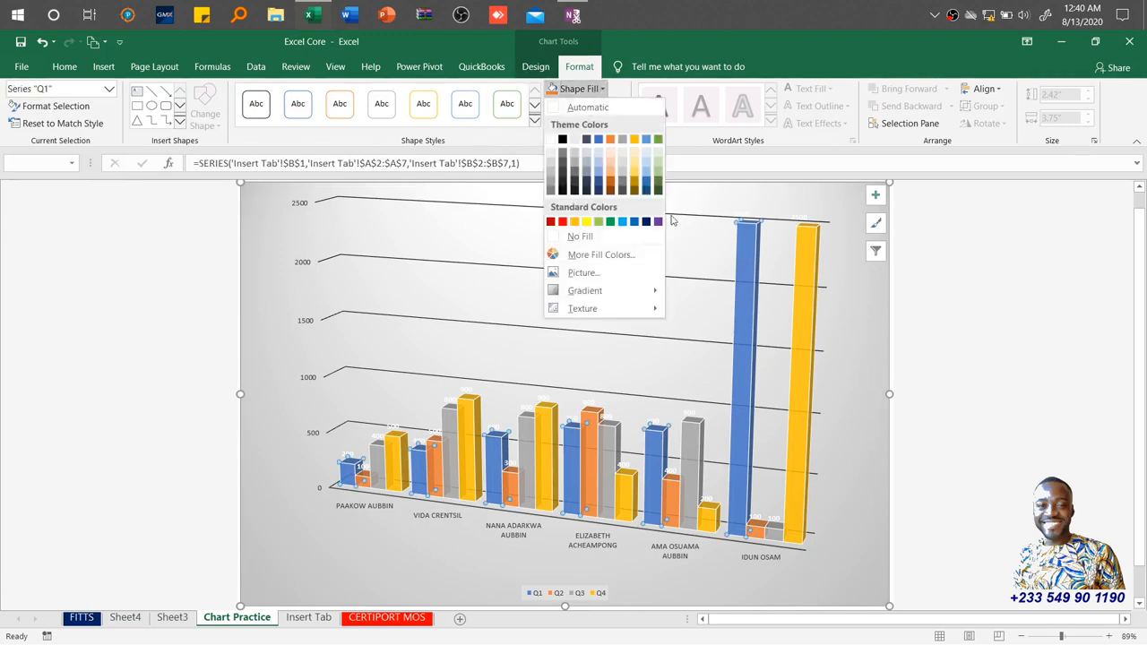
click(659, 222)
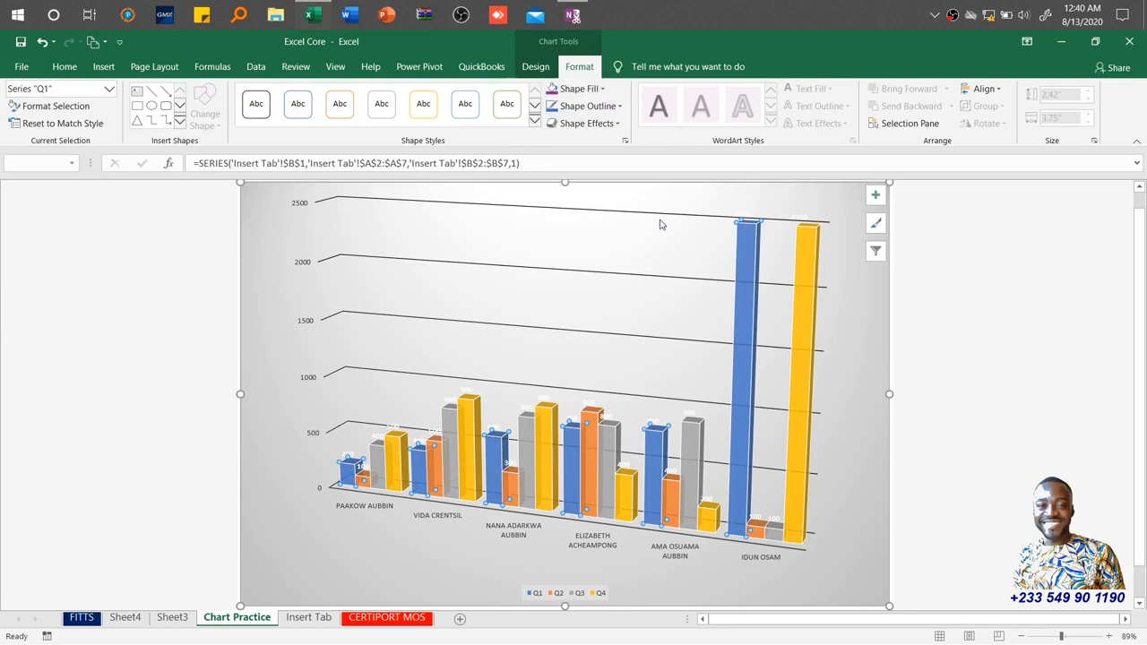
Fill the Q4 series bars with red.
click(812, 256)
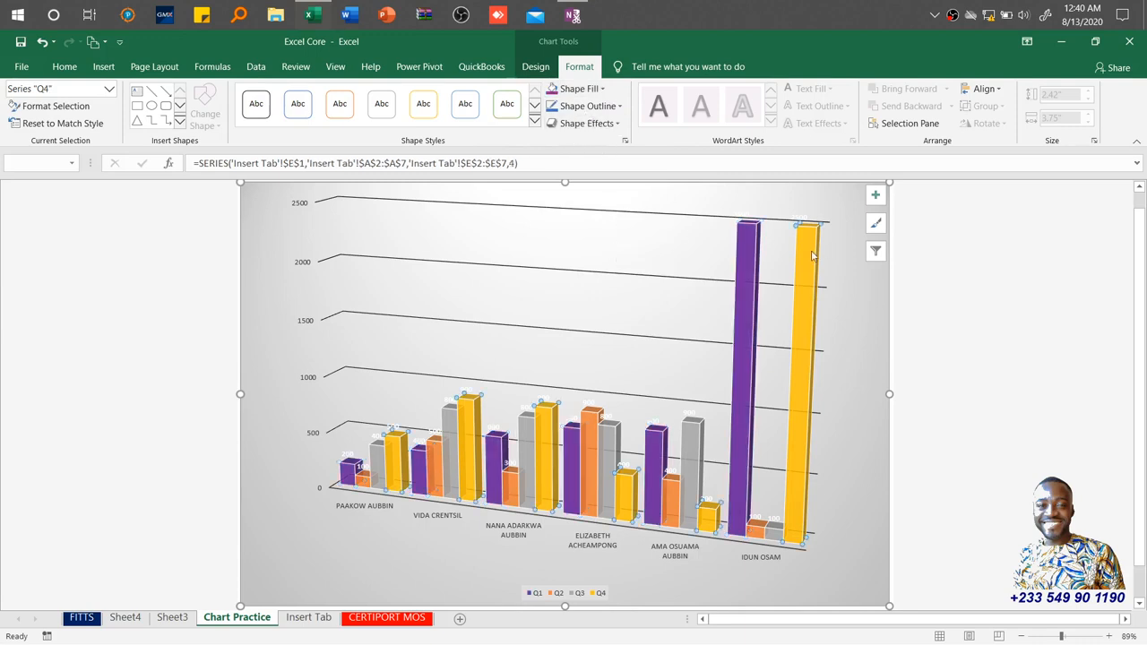
click(580, 89)
click(564, 223)
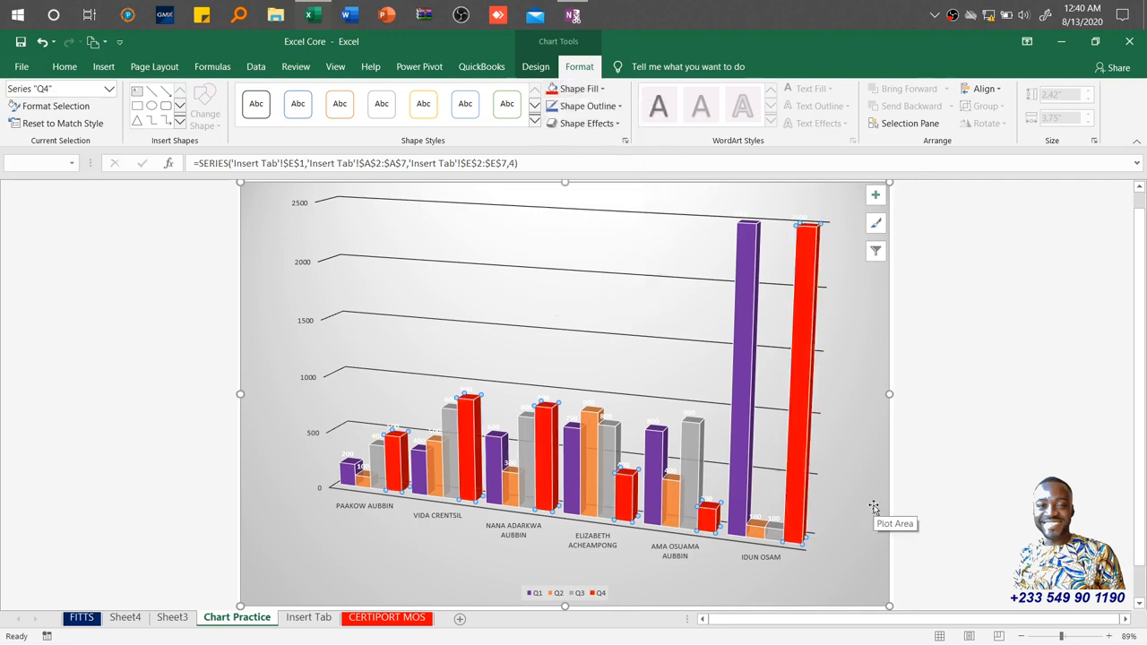
Apply the first Parallel 3-D Rotation preset to the Q4 series.
click(596, 124)
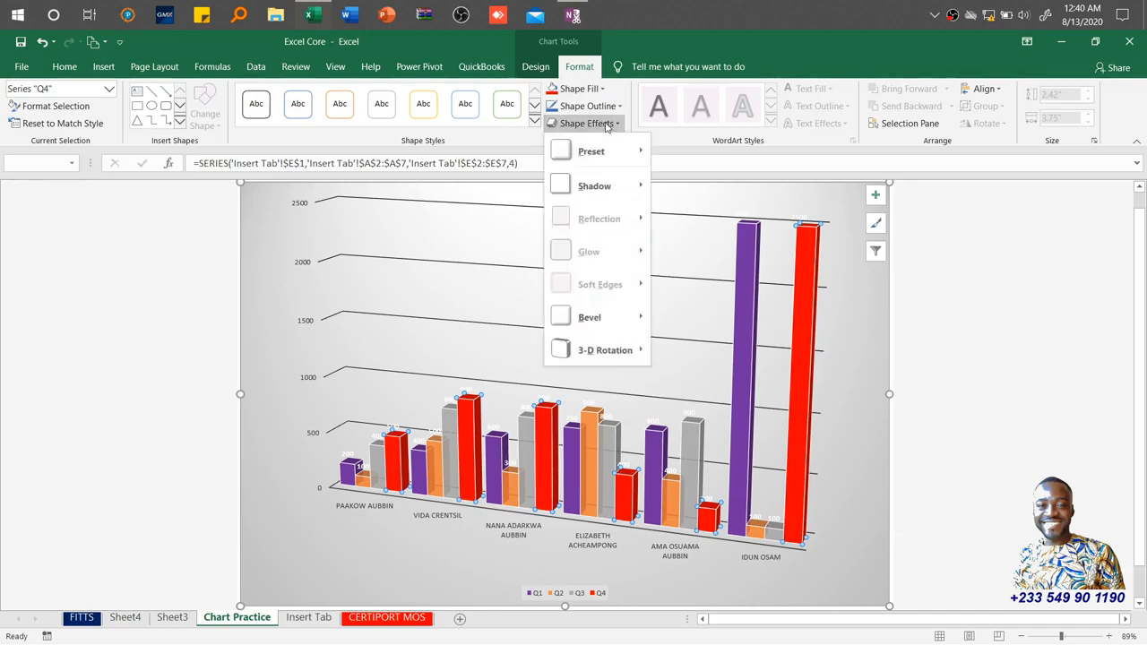
mouse_move(599, 356)
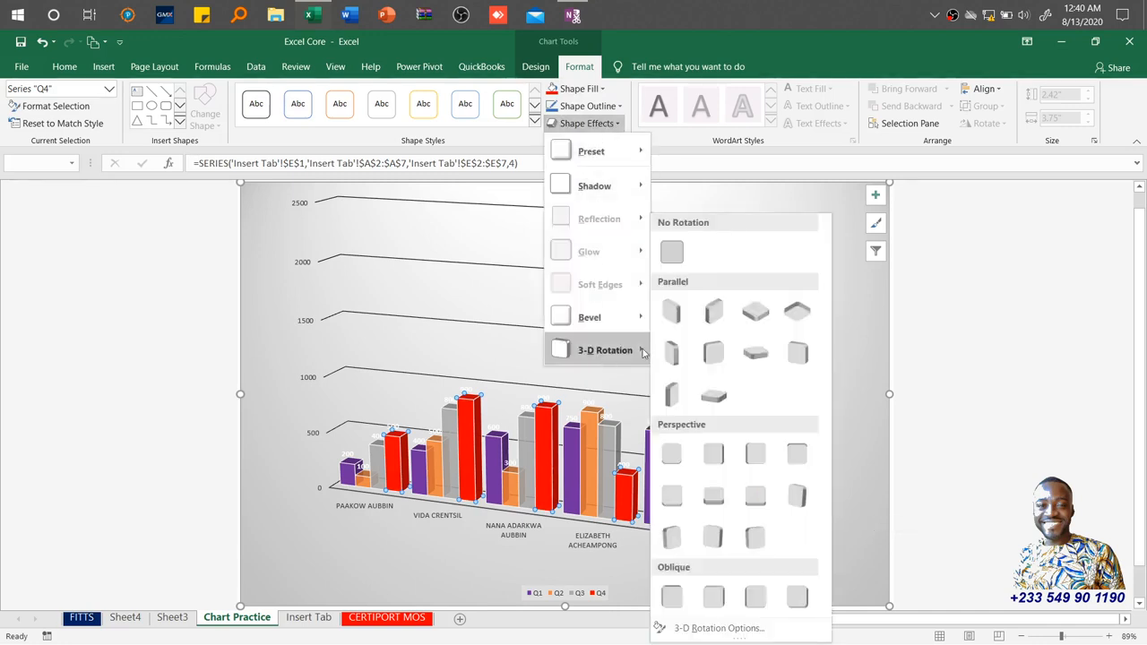
click(673, 311)
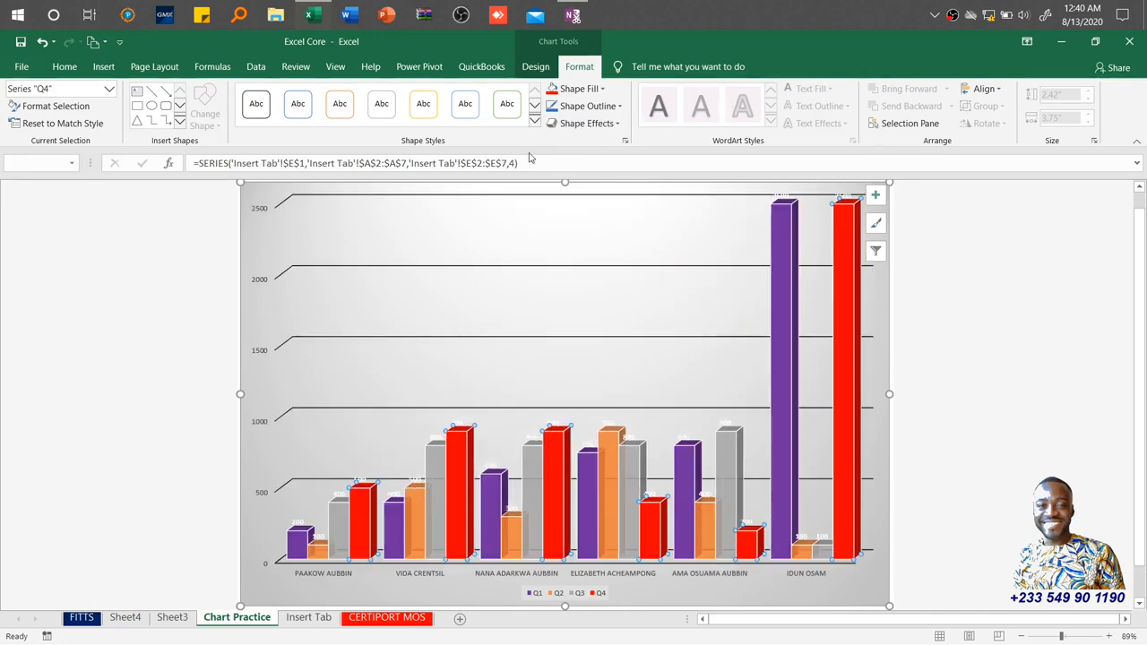
click(652, 225)
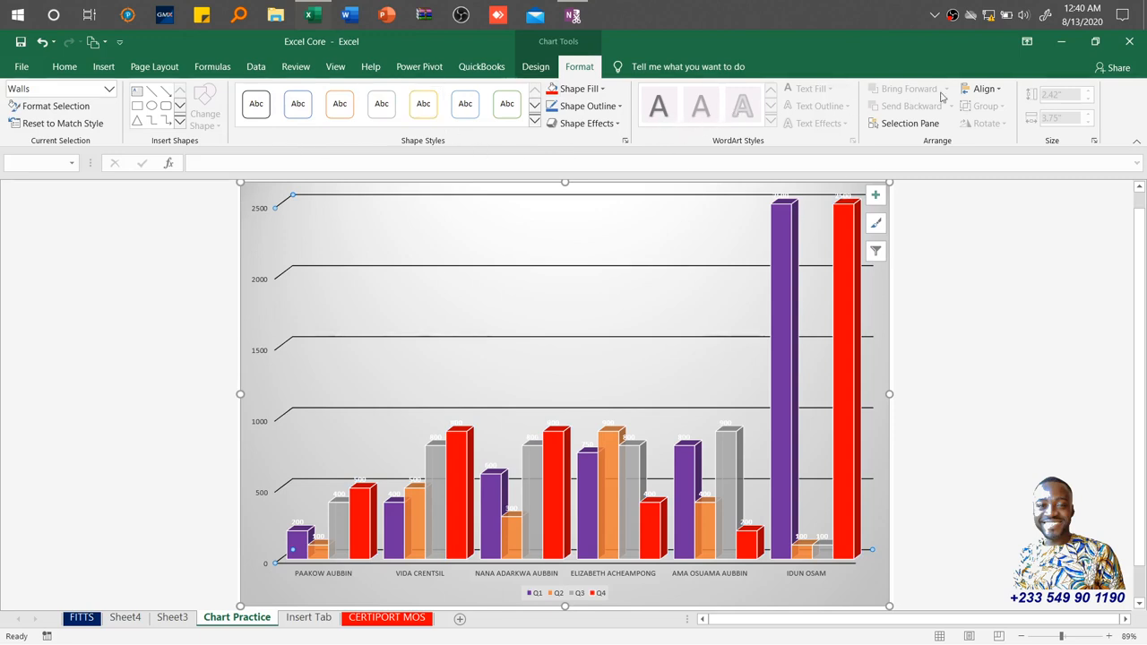
click(985, 92)
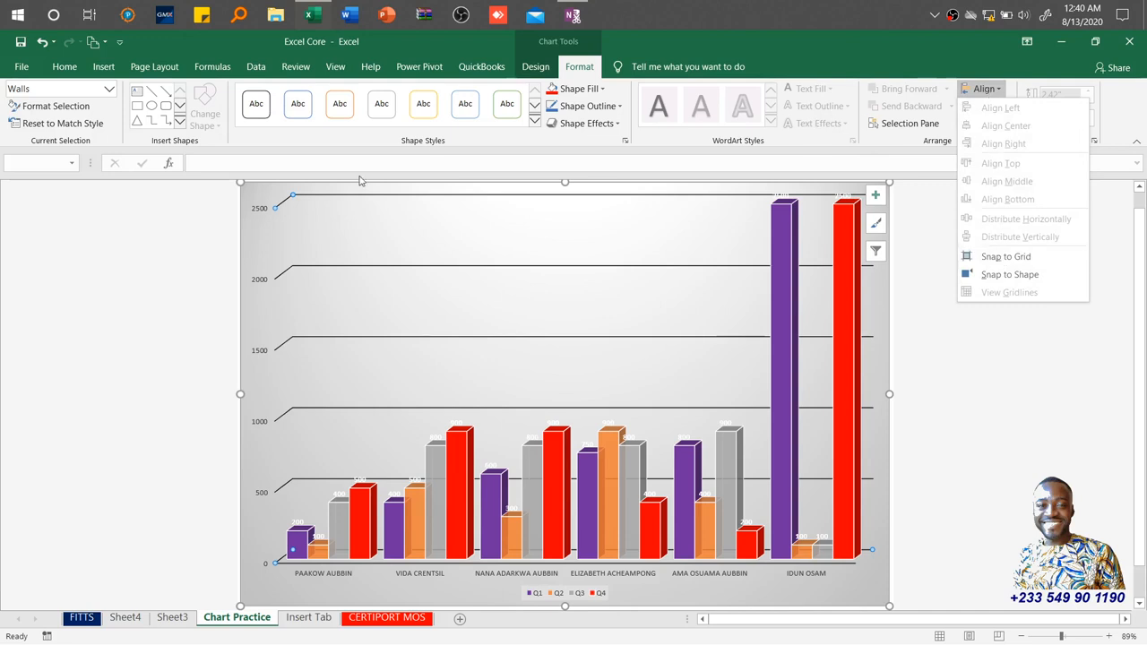
click(182, 128)
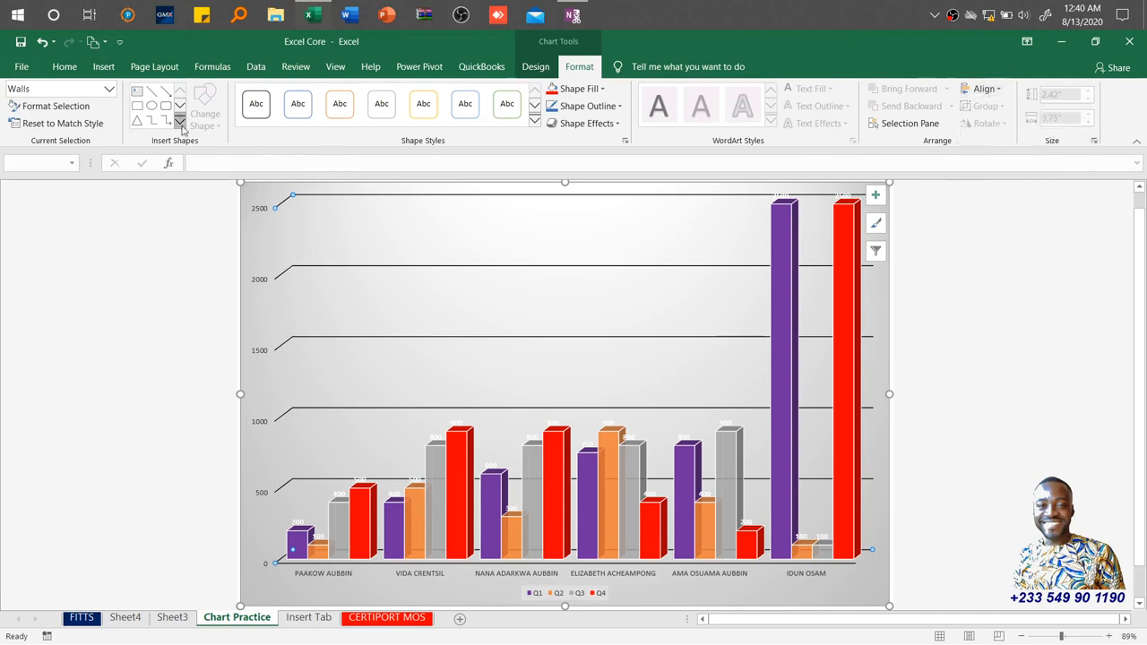
click(181, 125)
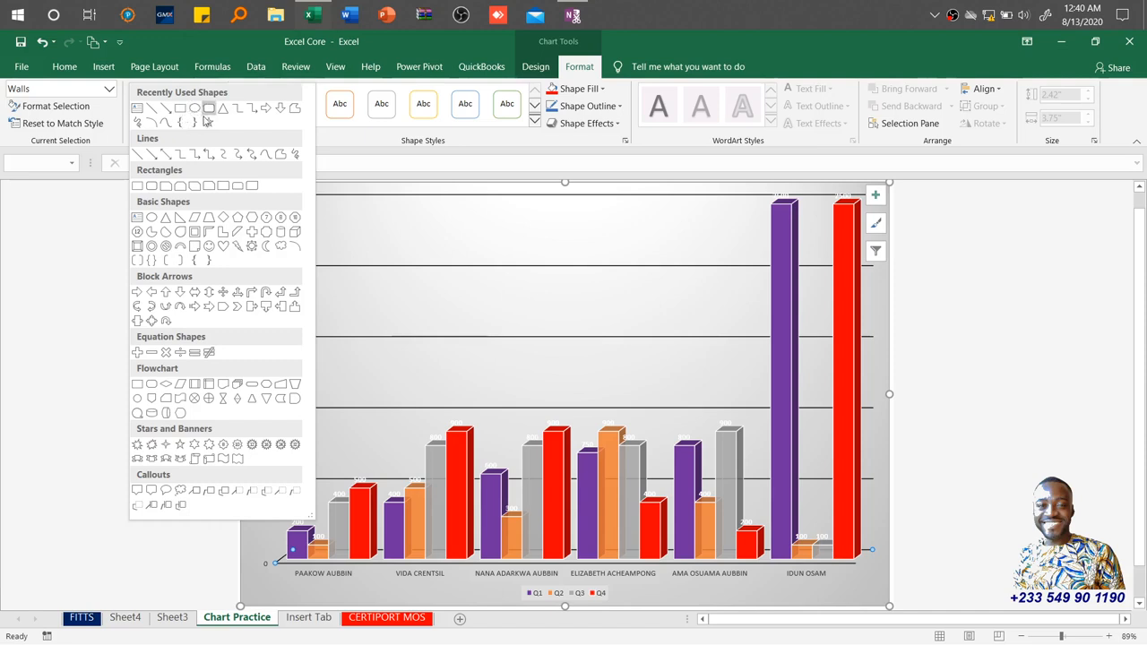
click(207, 122)
drag(500, 234, 630, 343)
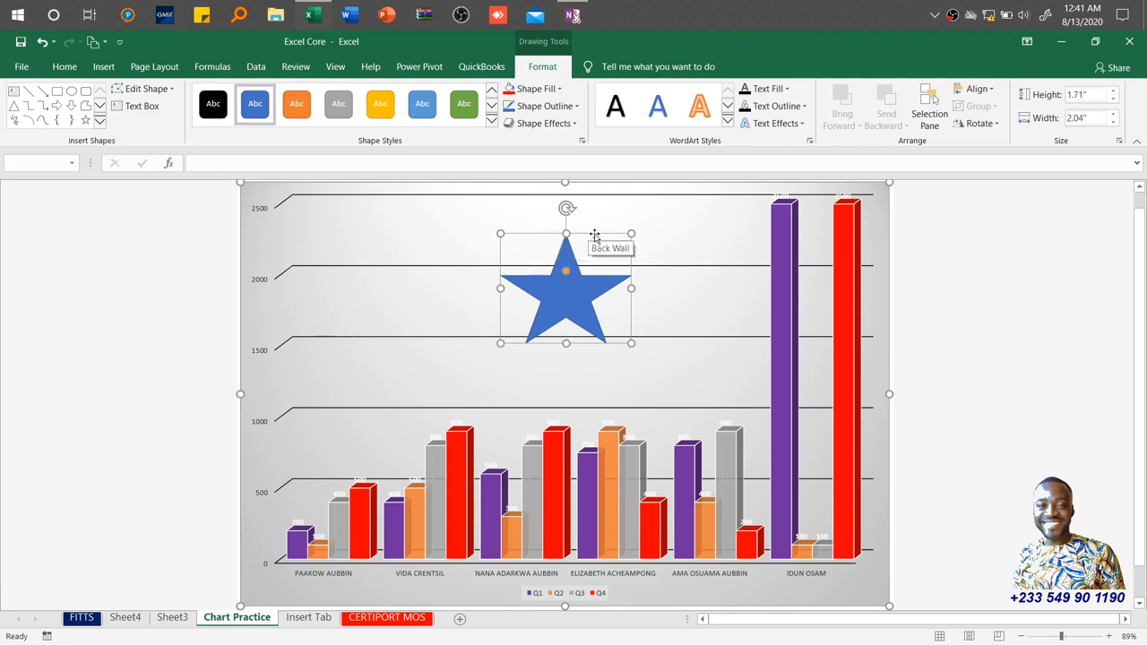
key(Delete)
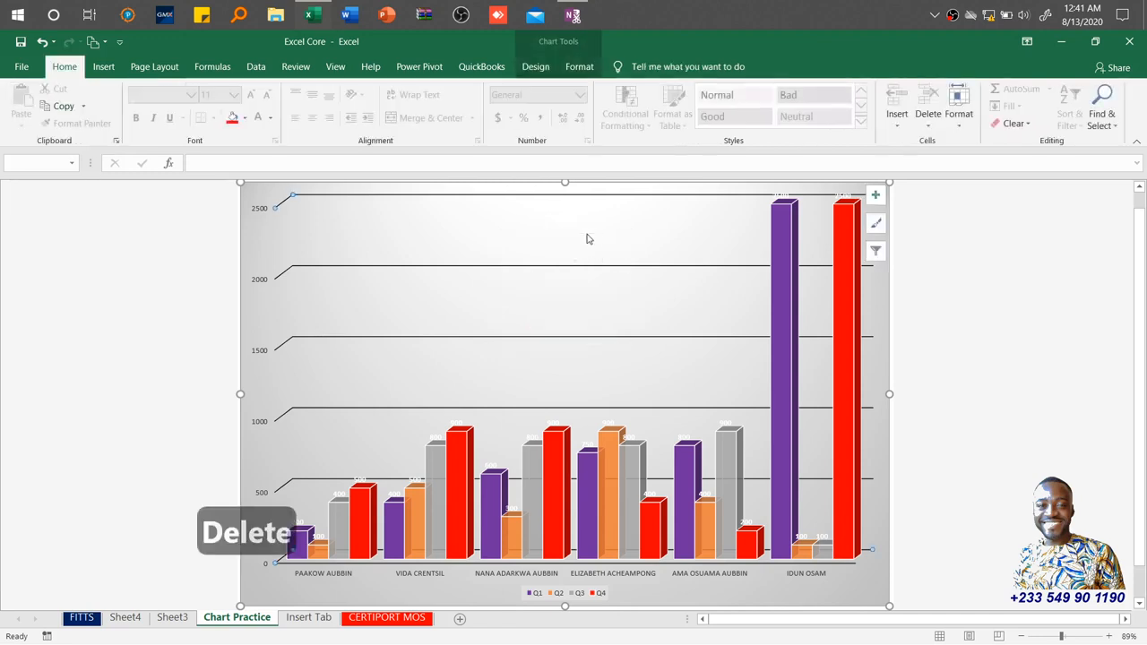
Reset the back wall's formatting to match the chart style and open its format settings.
click(582, 68)
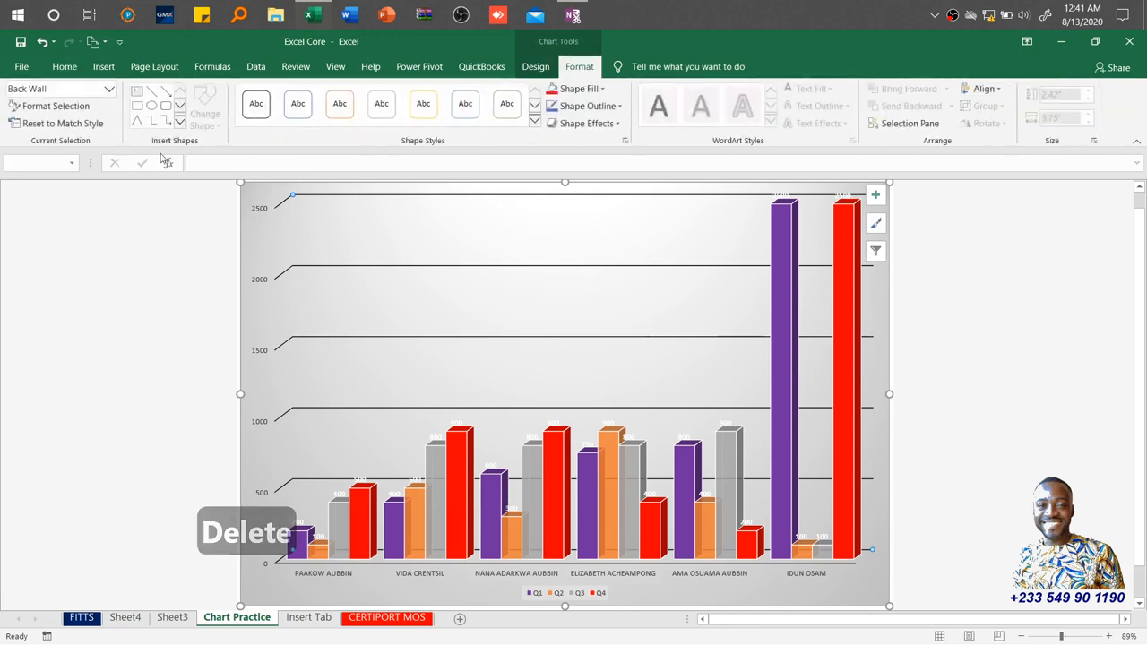
click(54, 131)
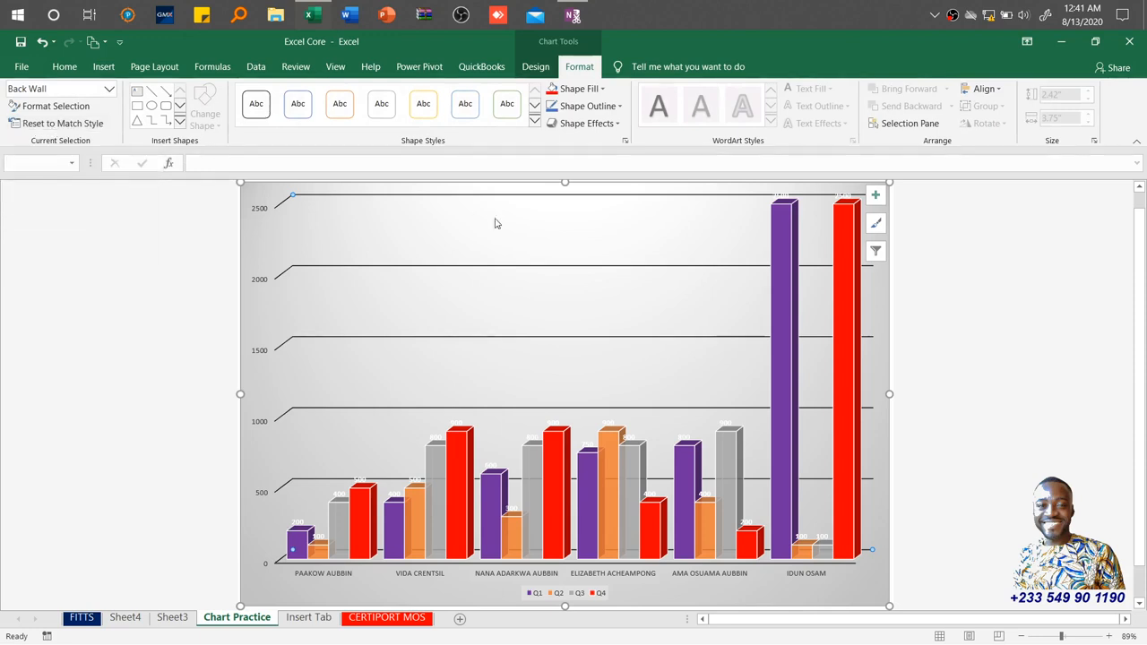
click(69, 111)
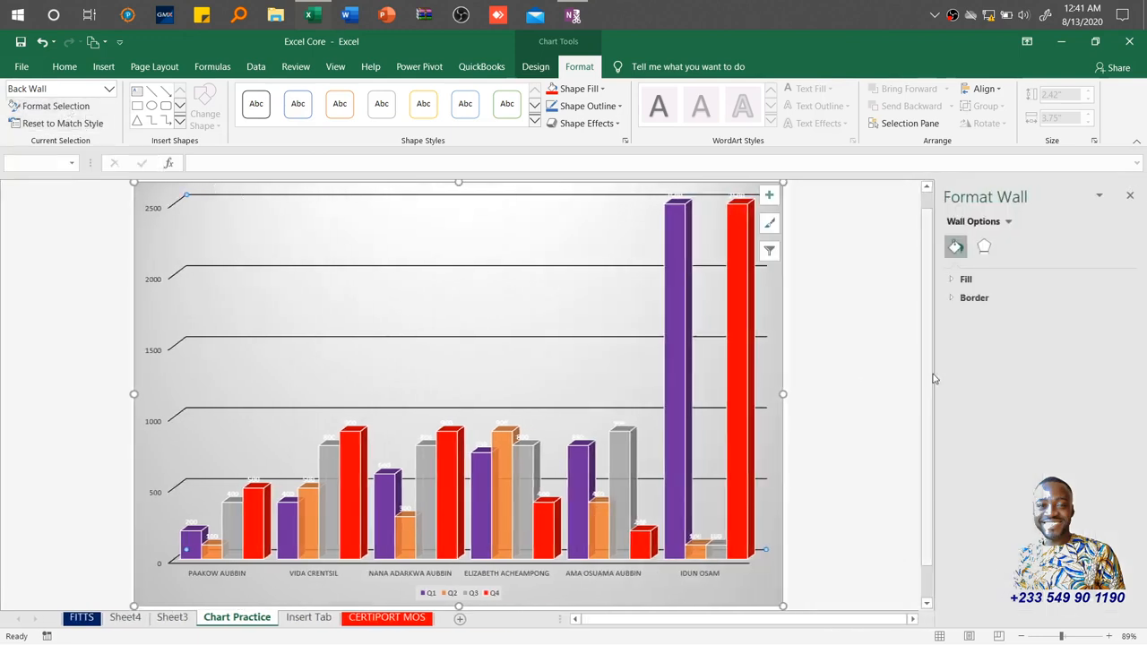
Give the back wall a gradient fill and set its first gradient stop to yellow.
click(955, 280)
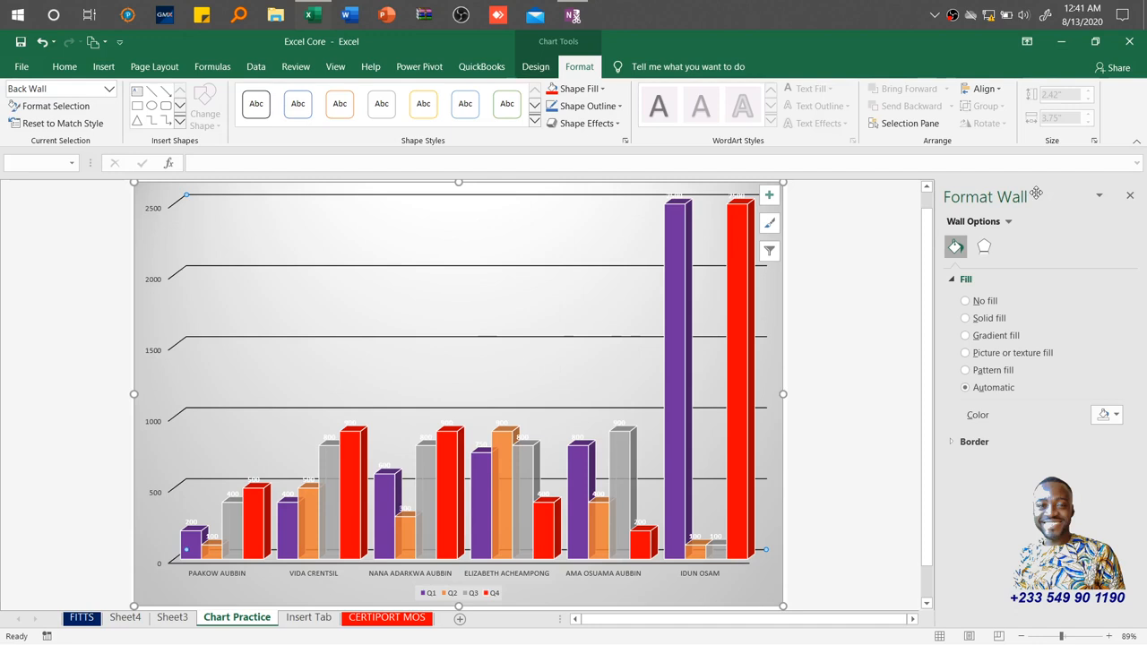
click(950, 443)
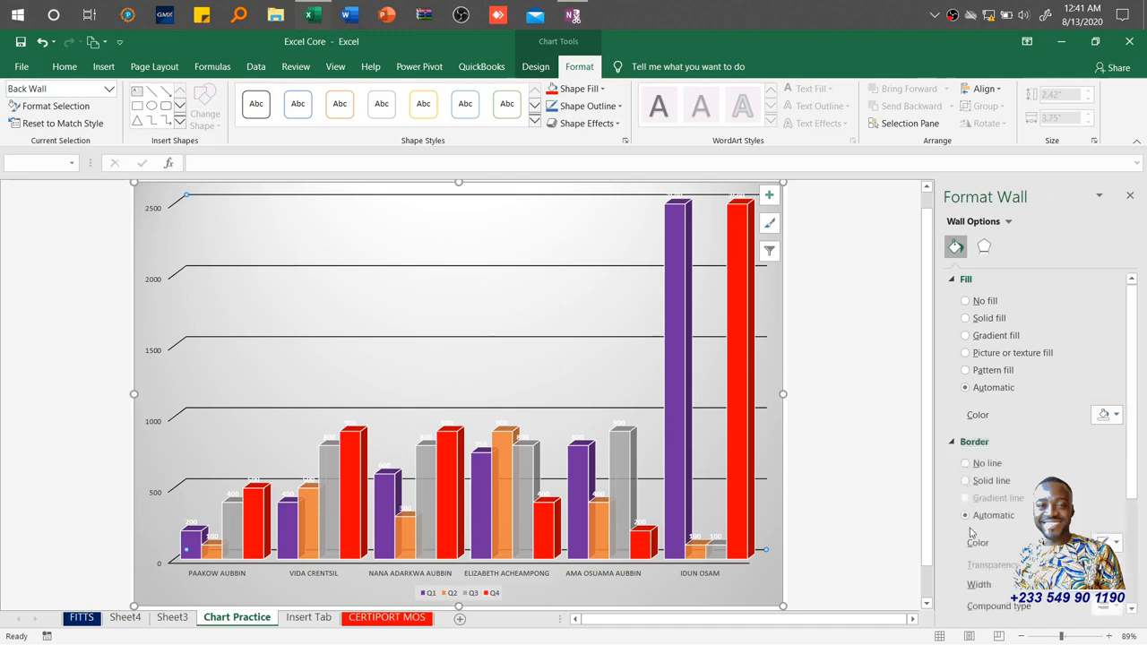
click(965, 337)
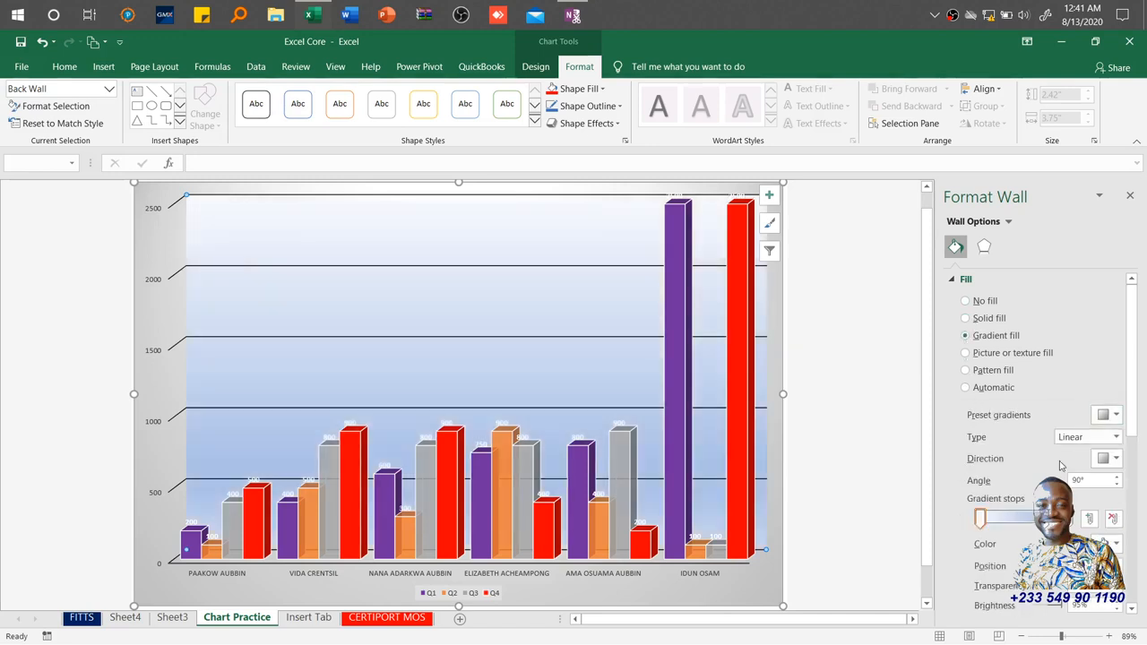
click(980, 521)
click(1113, 544)
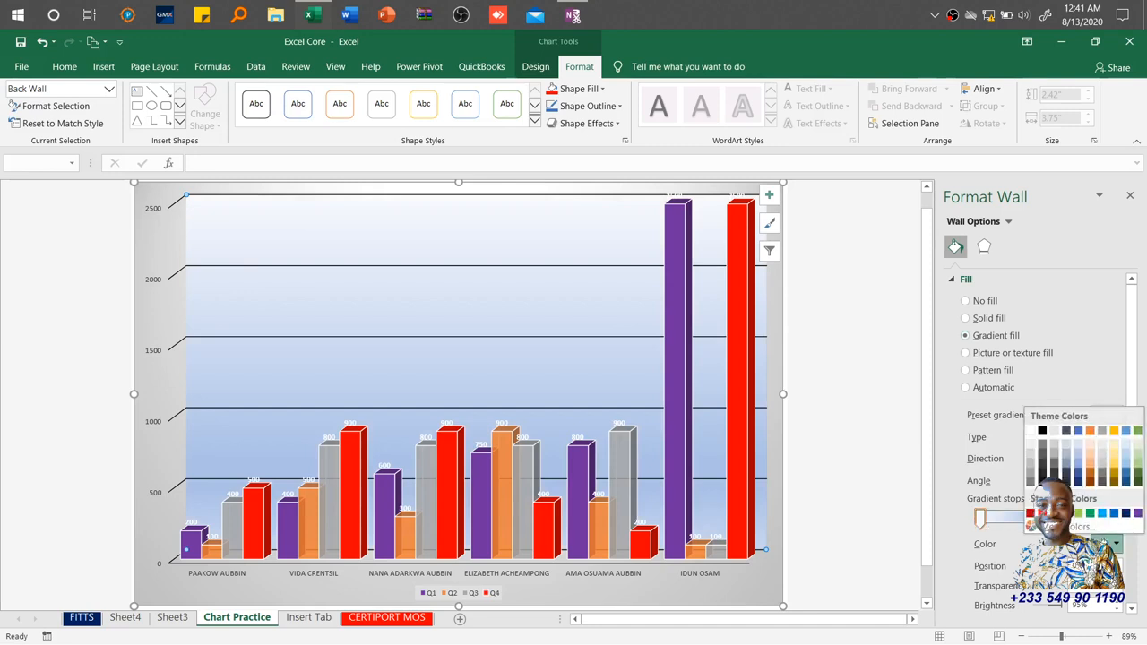
click(1066, 513)
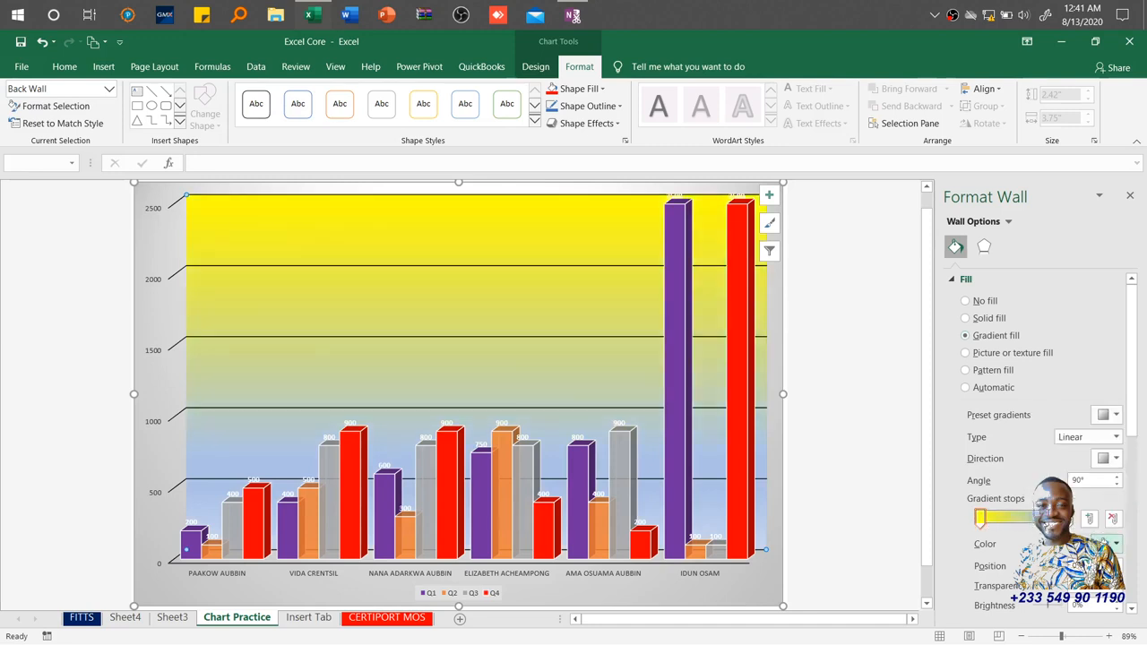
Recolour two further gradient stops of the back wall's gradient with blue shades.
click(1115, 544)
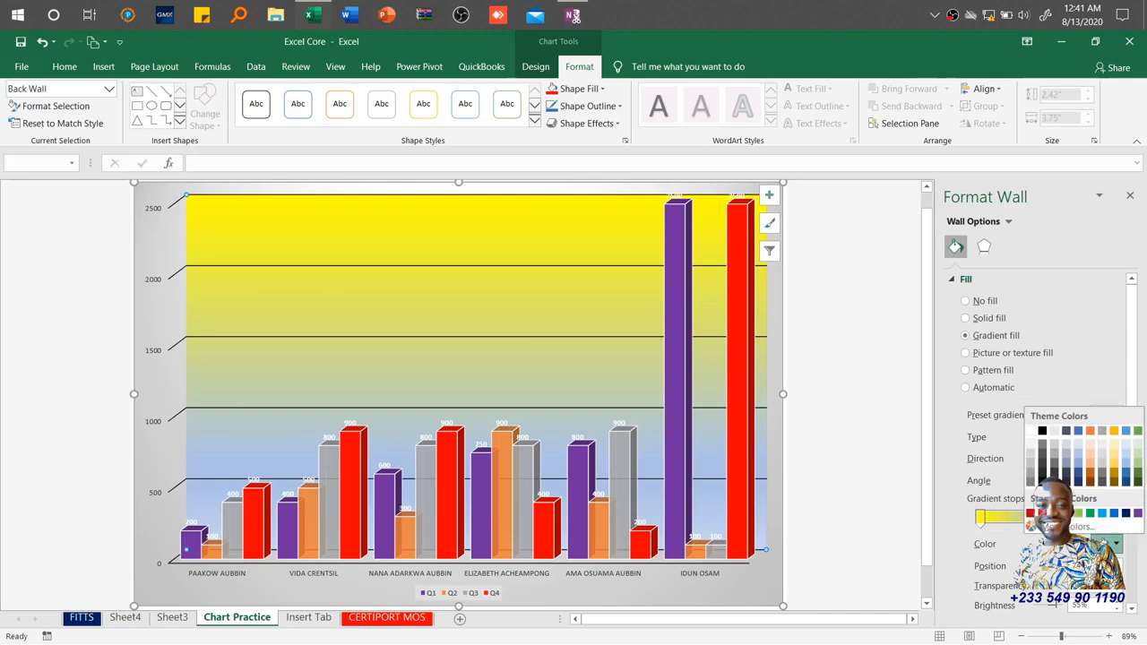
click(1114, 514)
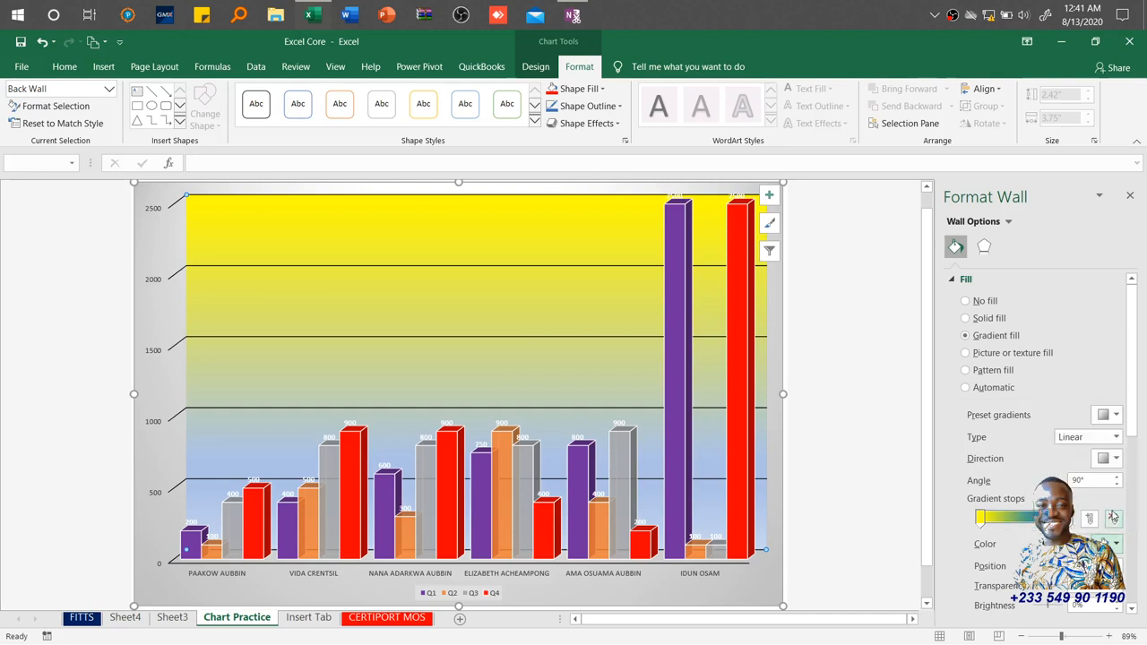
click(1054, 518)
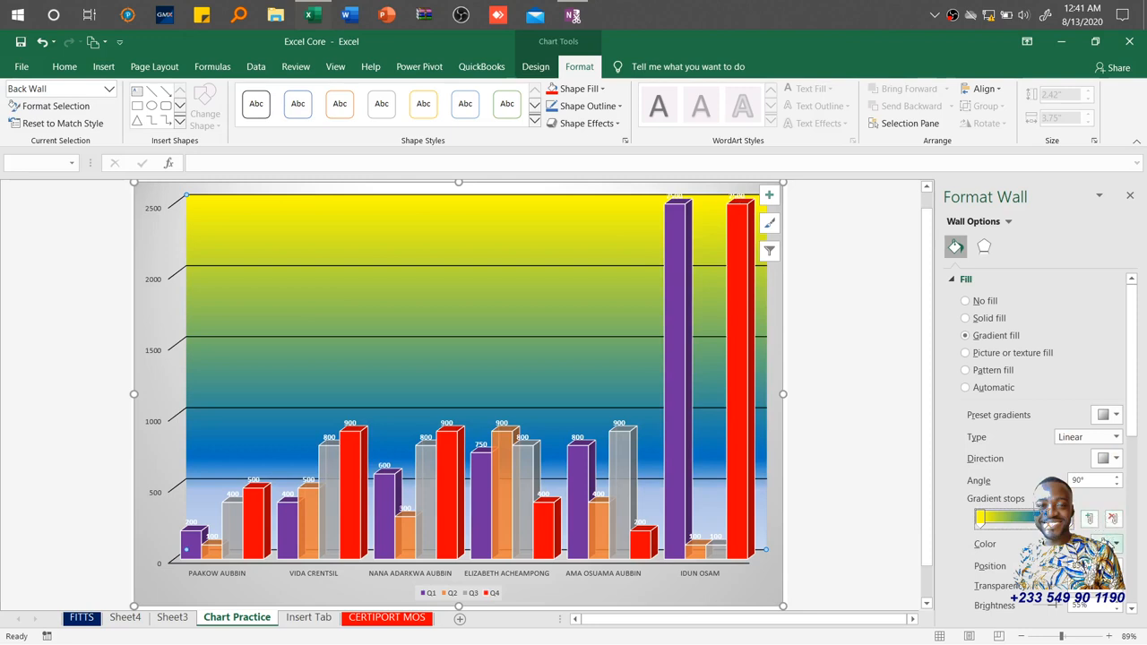
click(1115, 544)
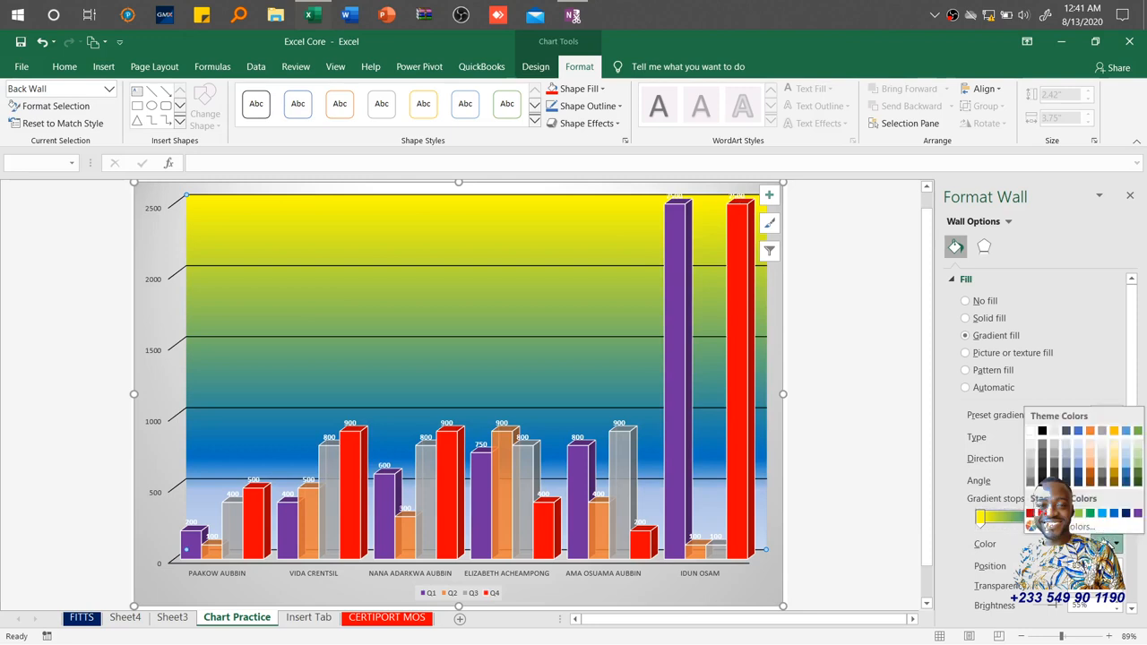
click(1068, 437)
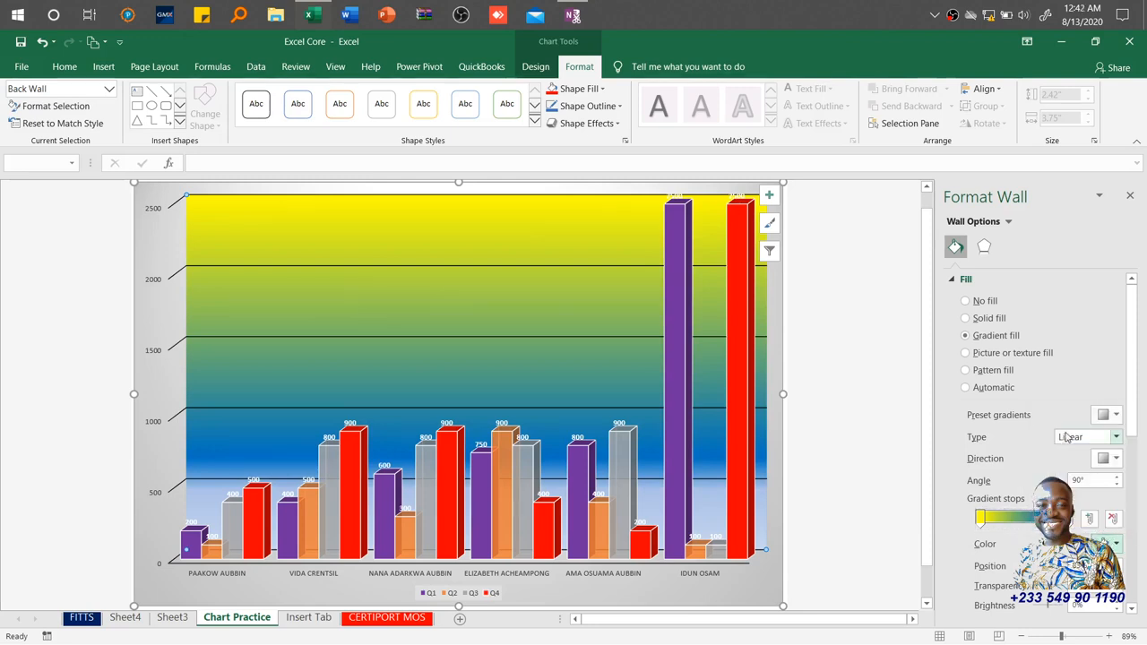
Recolour the back wall's last gradient stop with an orange shade and close the wall format pane.
click(1072, 520)
click(1116, 548)
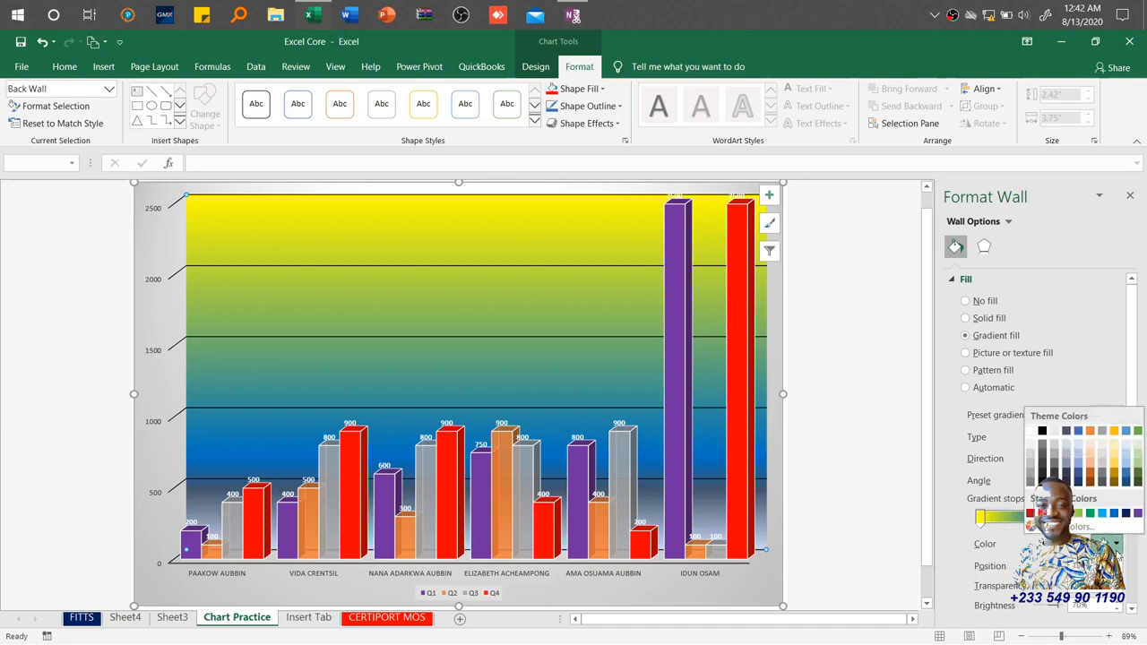
click(1090, 476)
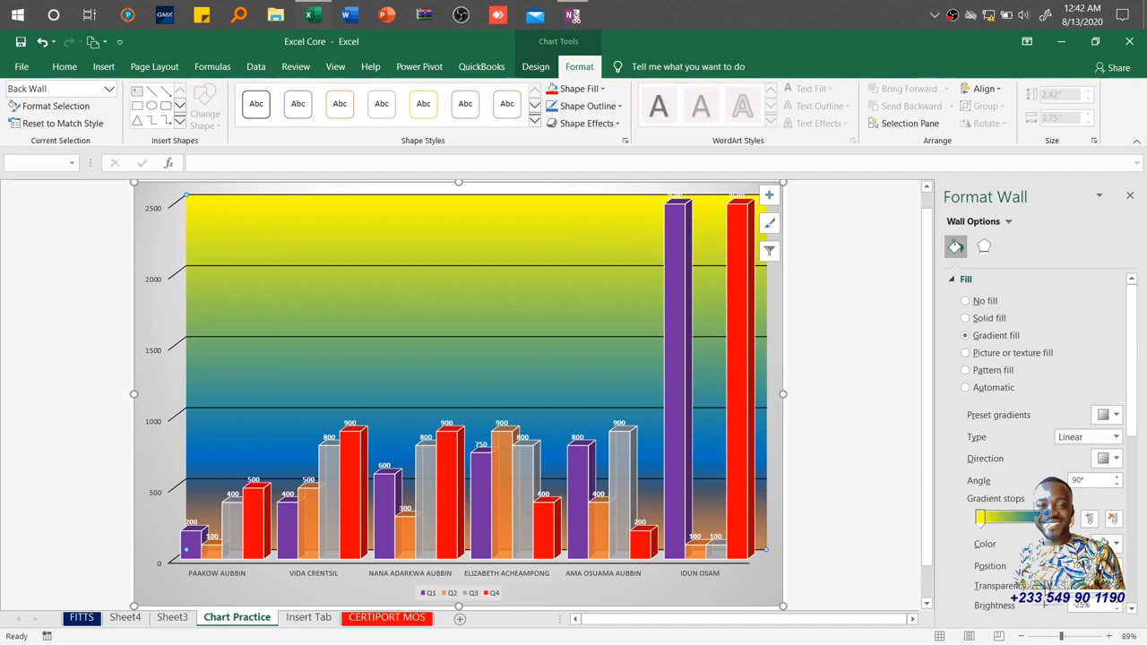
click(1130, 196)
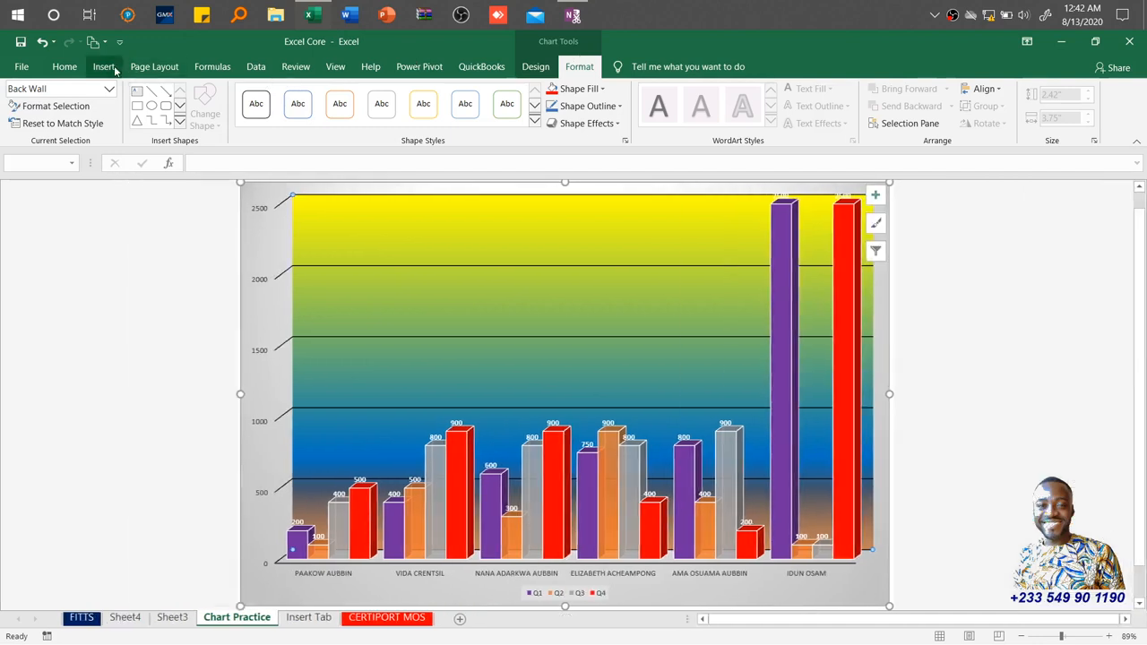
Switch to the Insert Tab sheet and insert a header and footer.
click(105, 67)
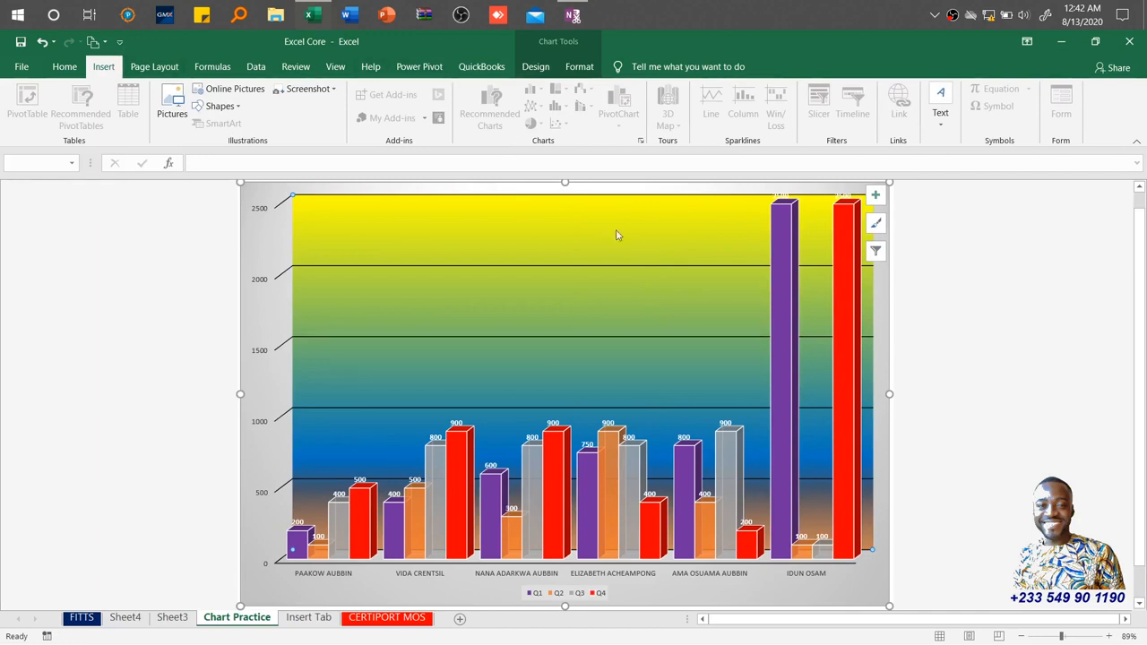
click(315, 618)
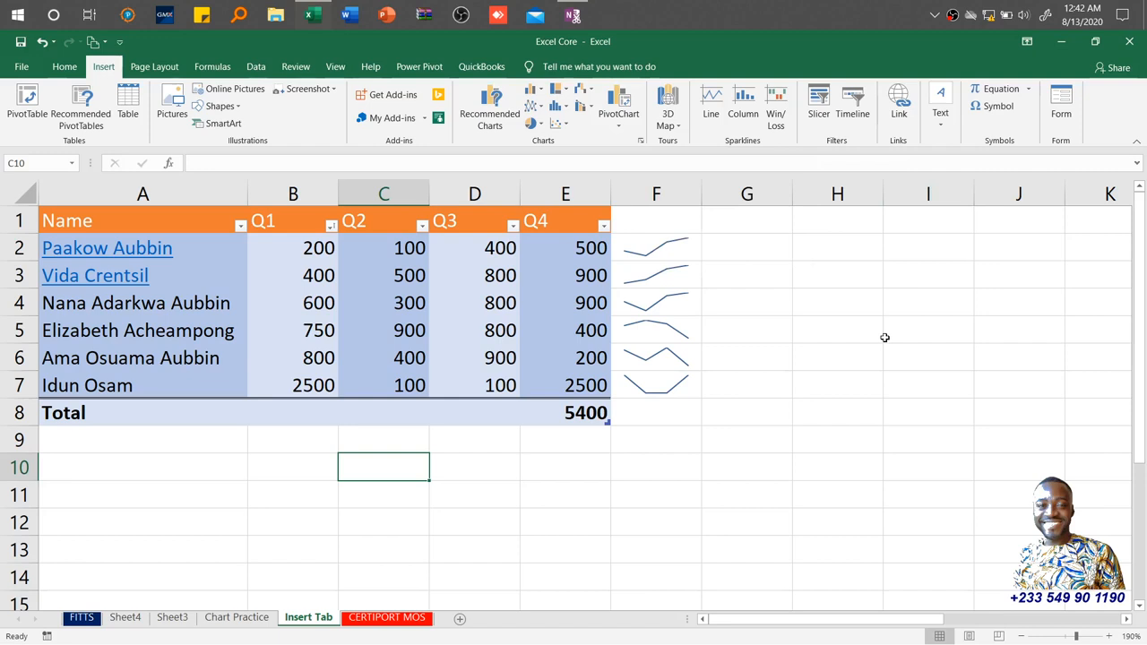
click(941, 134)
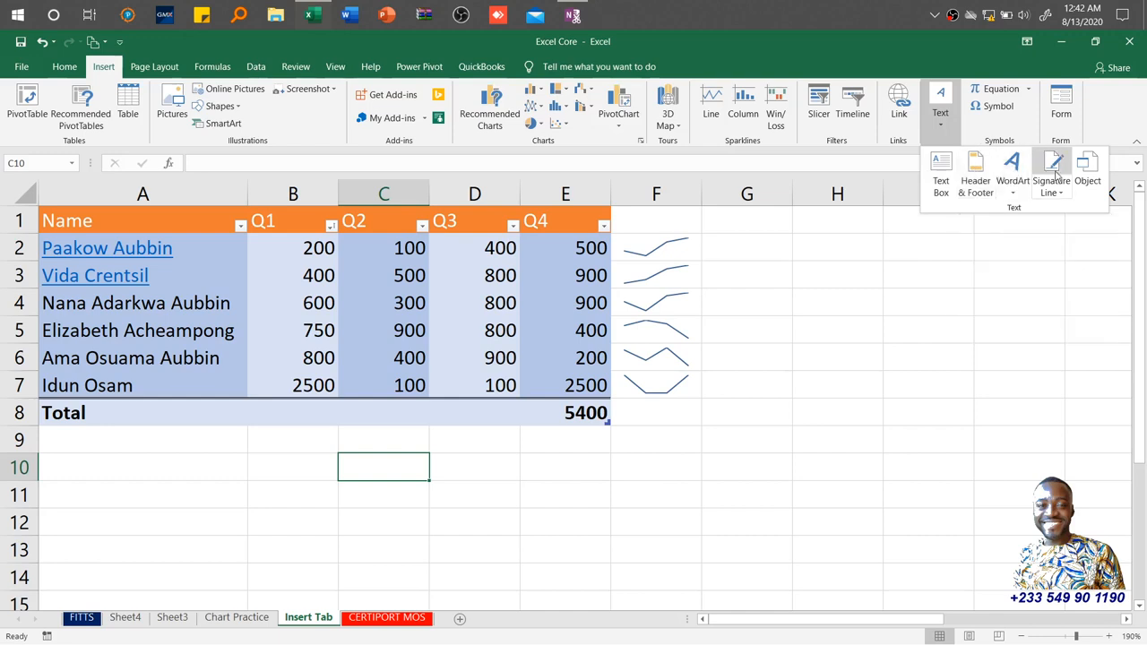
click(976, 175)
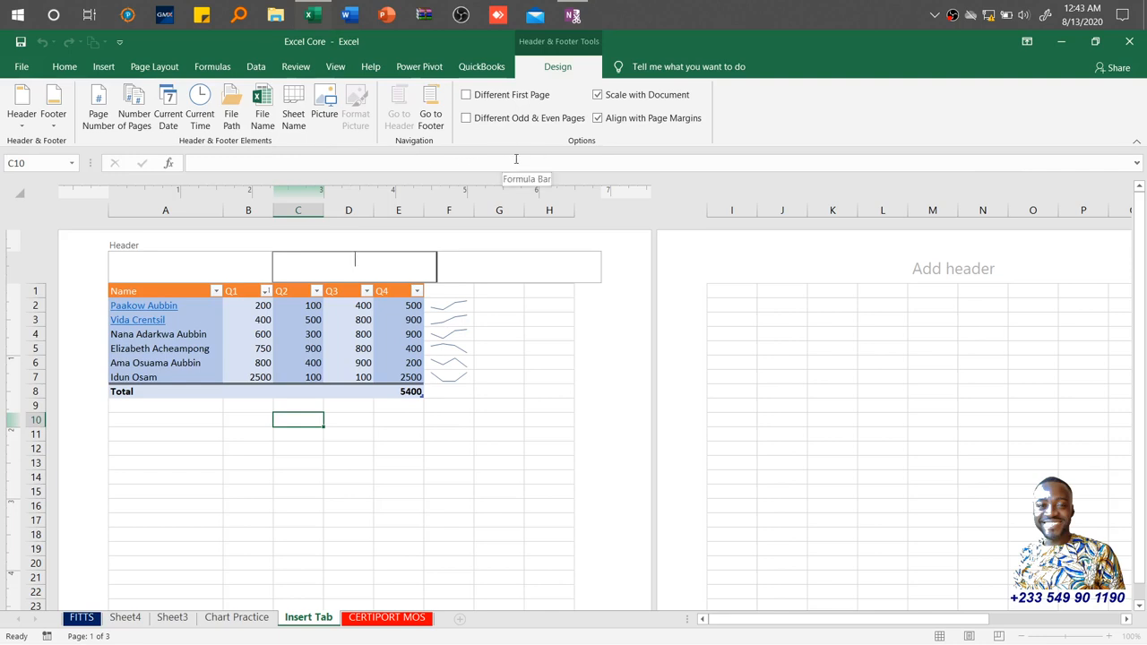
Set the header preset to Page 1 and add the file name field to the right header section.
click(16, 124)
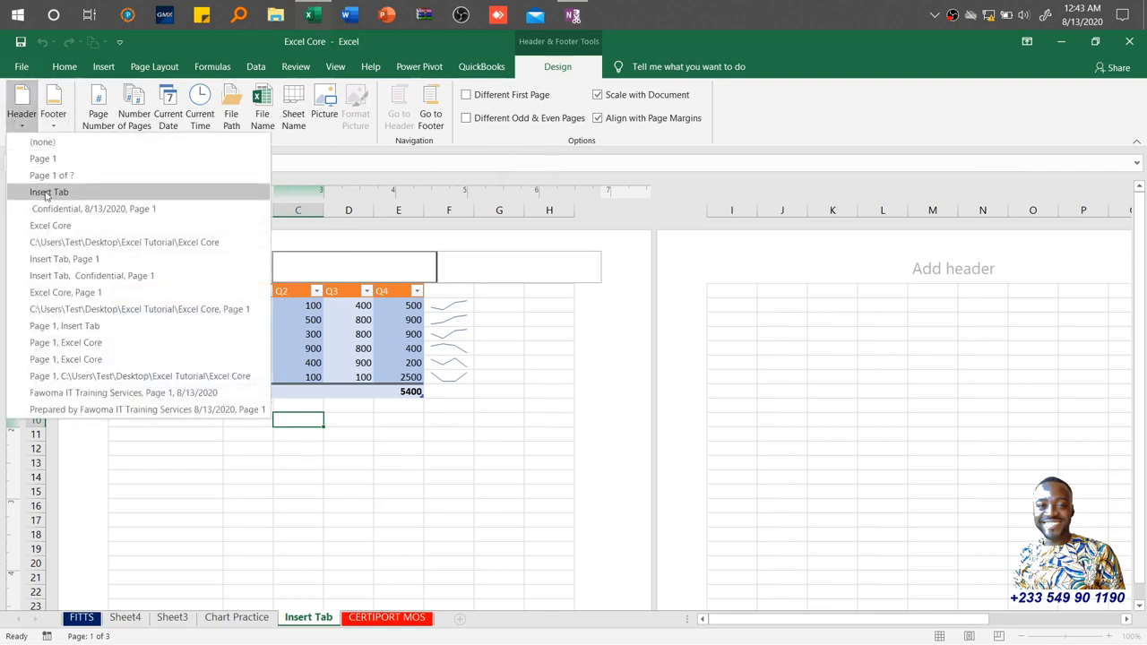
click(43, 157)
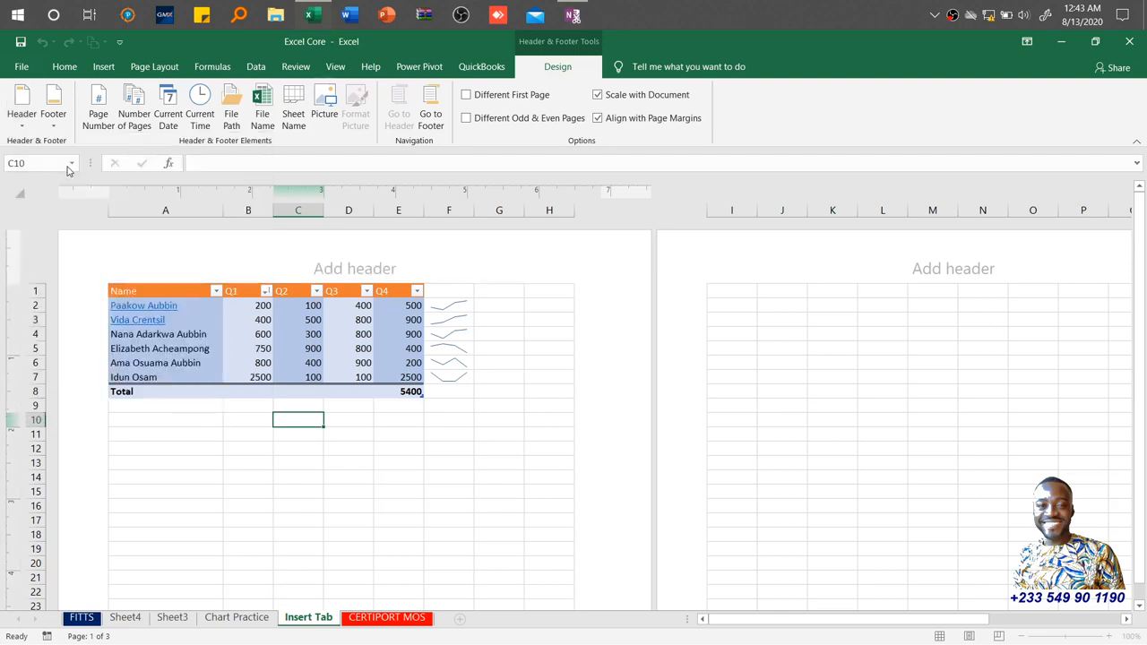
click(495, 267)
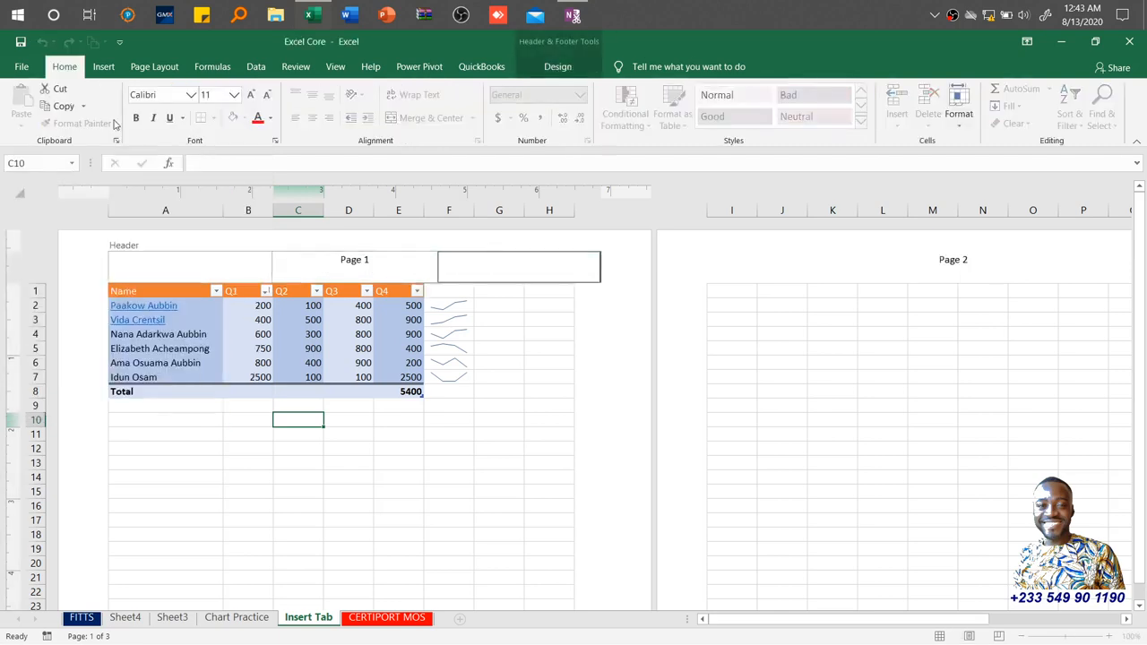
click(560, 69)
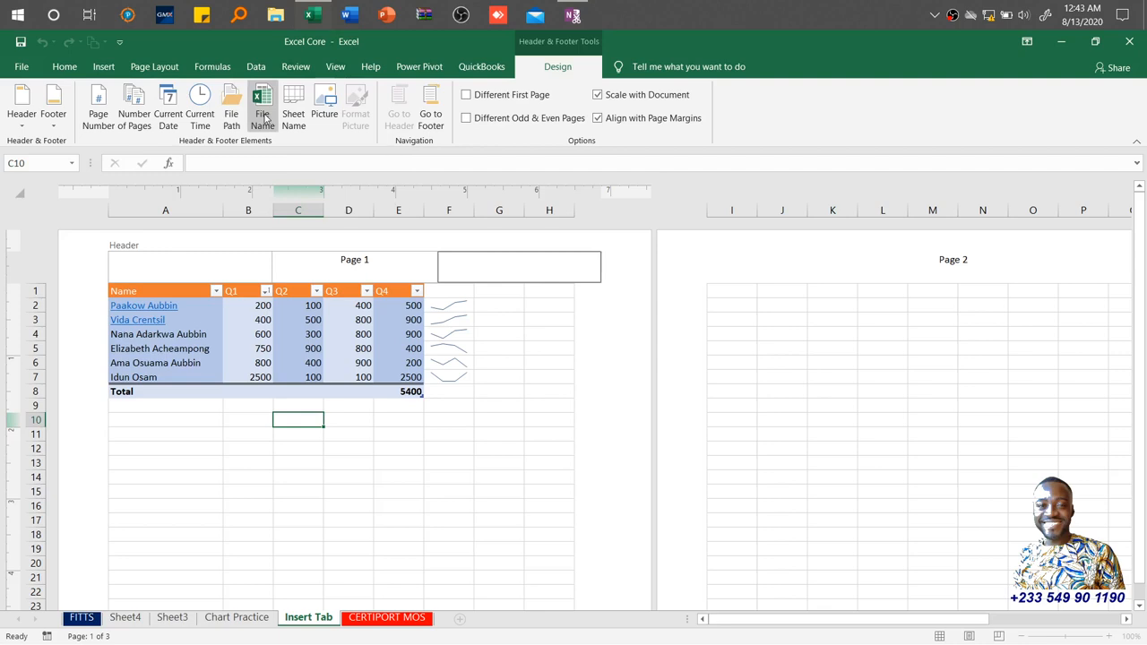
click(263, 118)
click(538, 335)
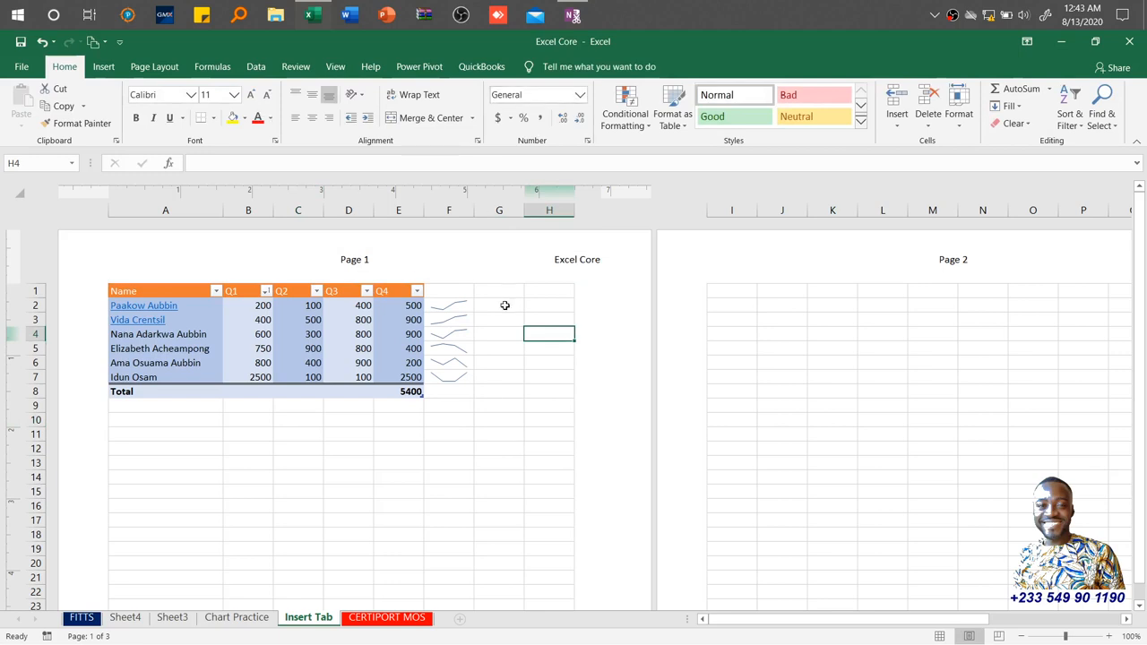
Inspect the file name field code in the right header section.
click(542, 271)
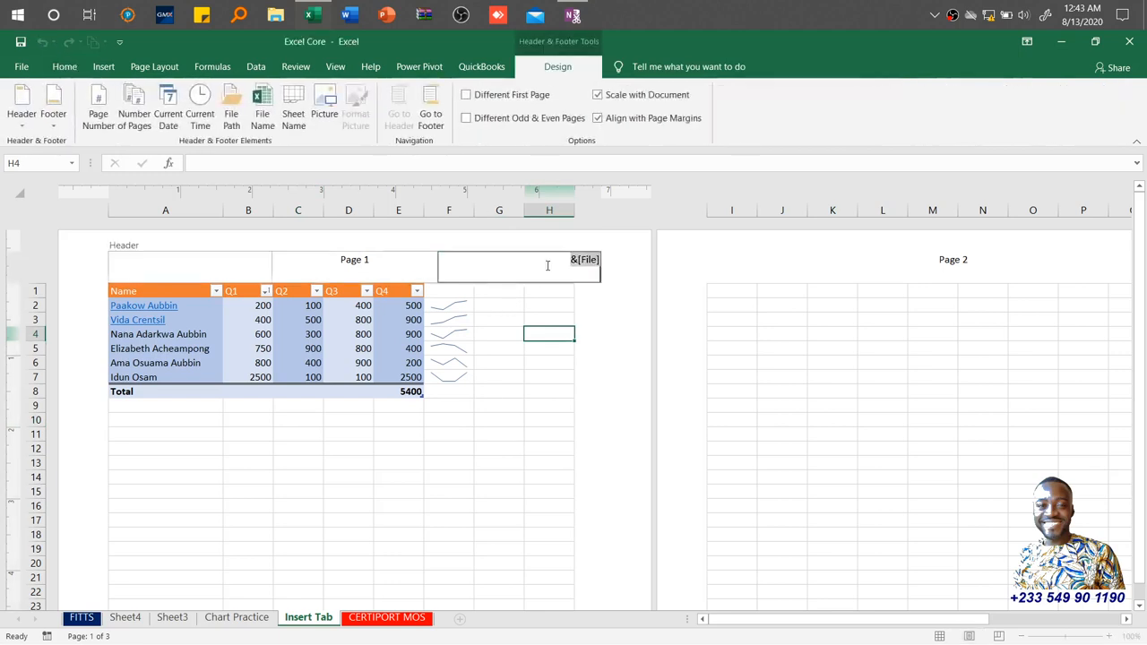
click(104, 66)
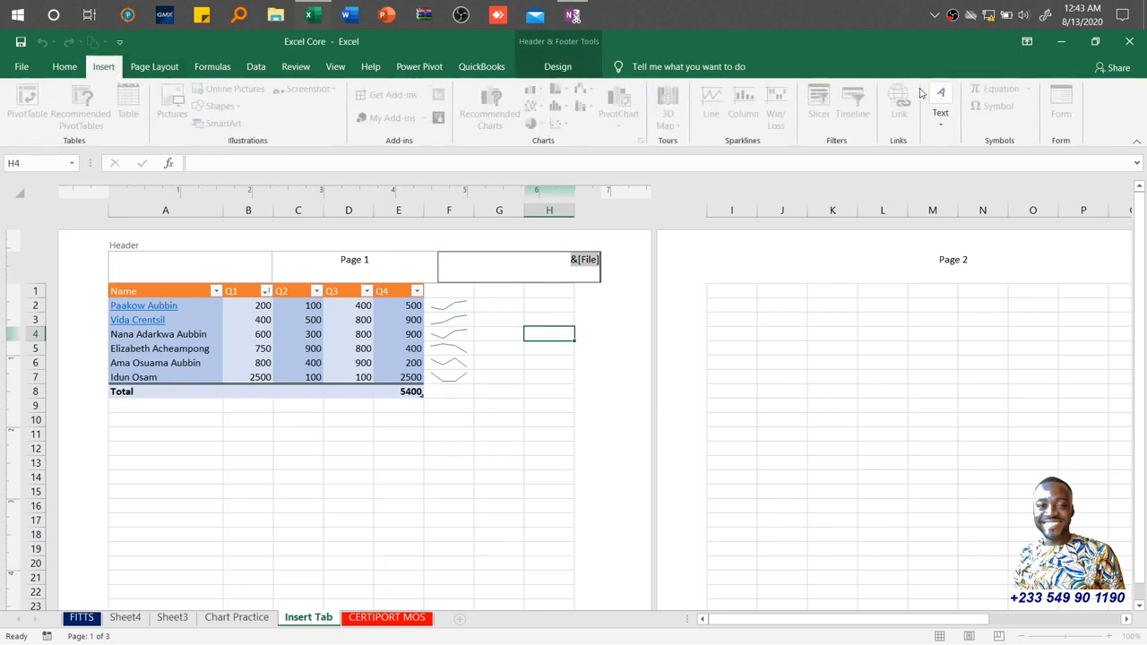
click(521, 437)
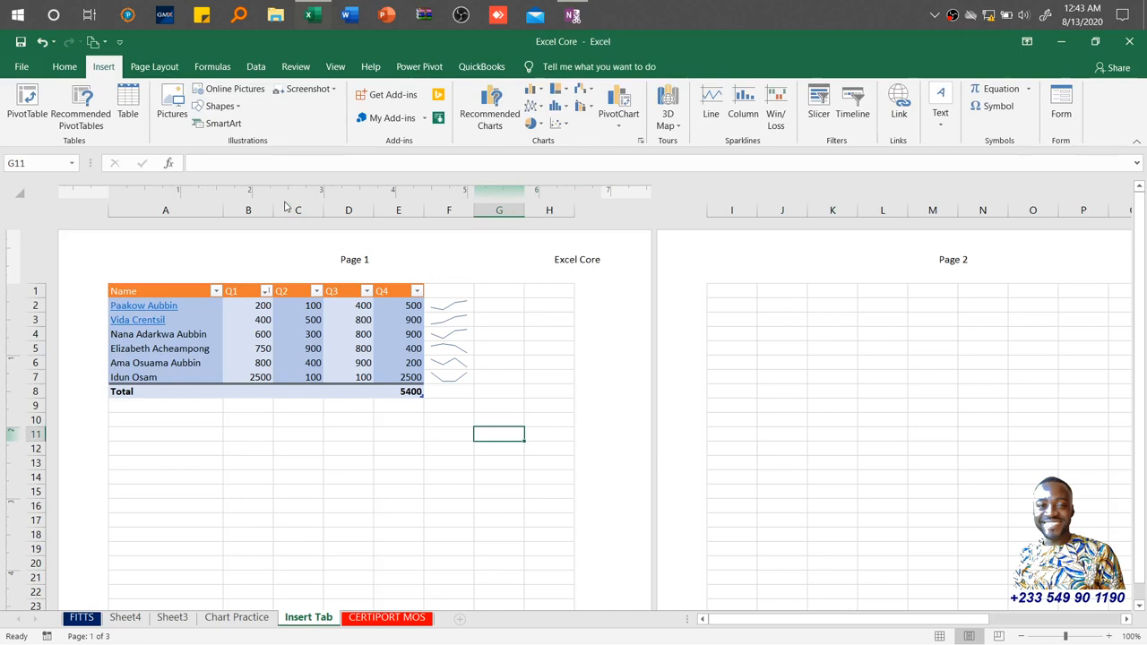
Explore the signature line options and the Object dialog's Create New and Create from File options, then cancel.
click(950, 122)
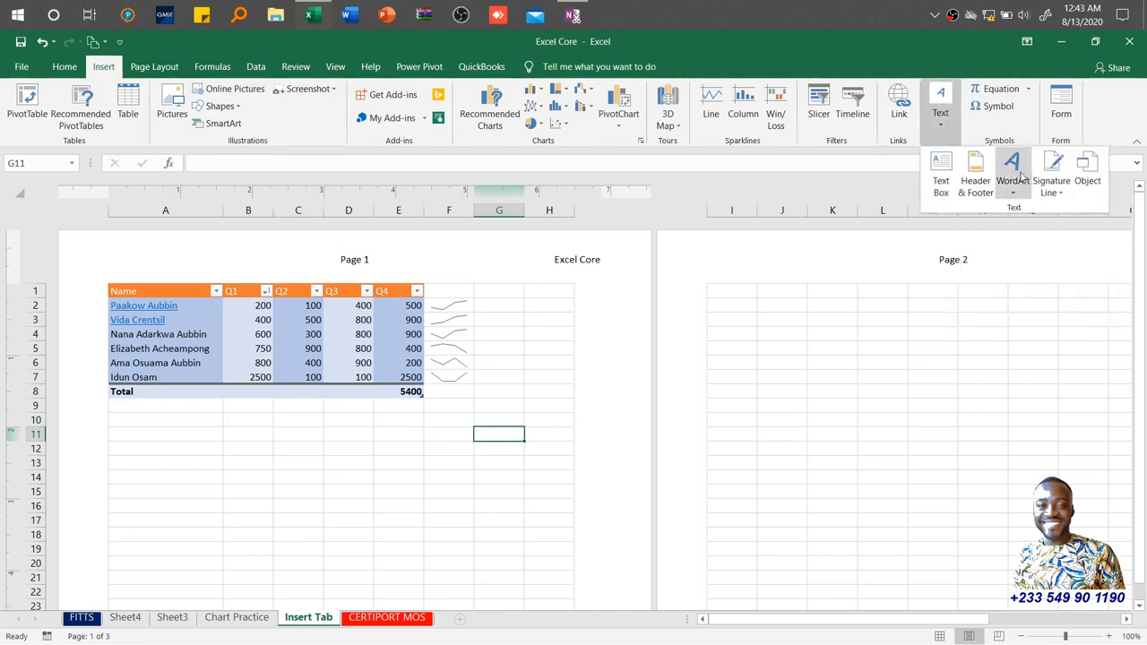
click(1056, 185)
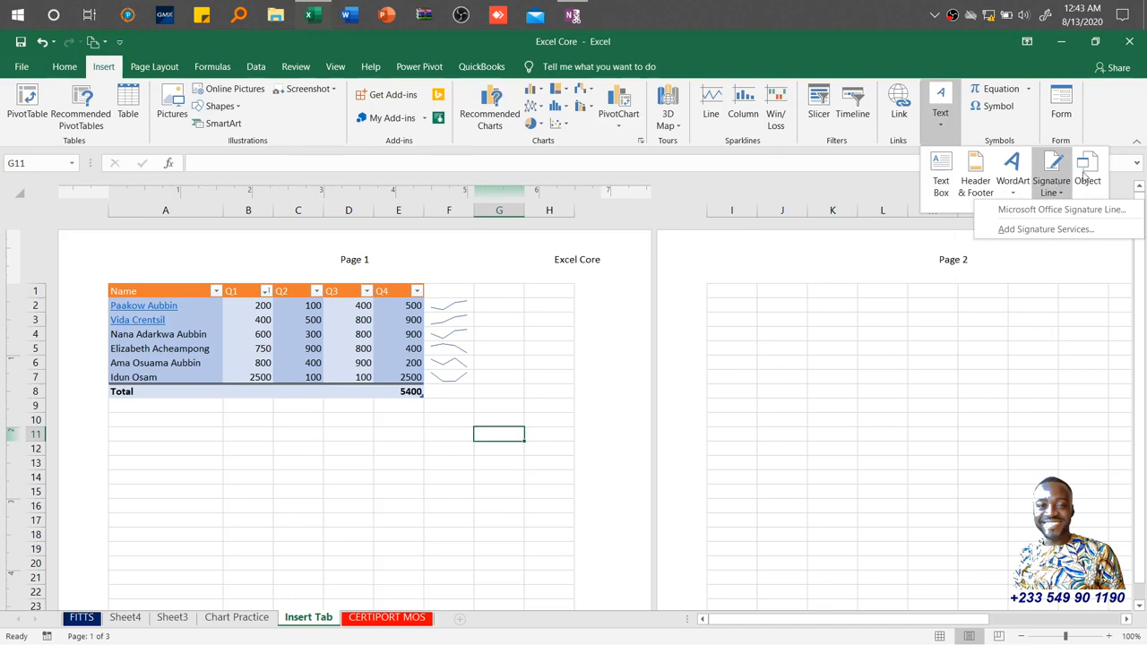
click(1085, 166)
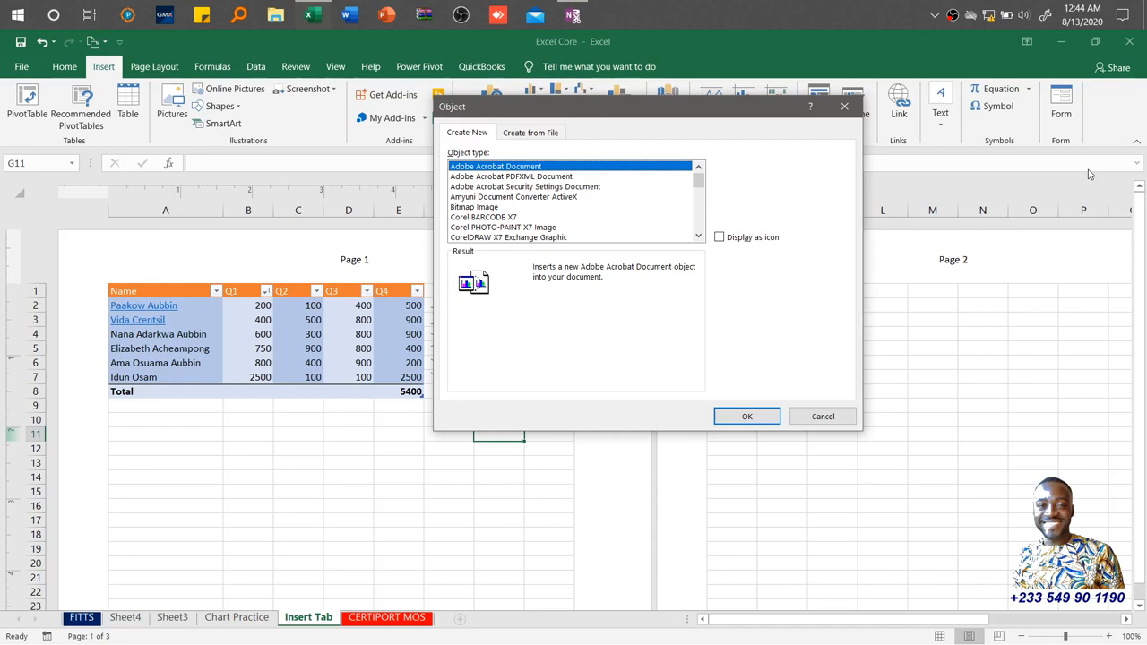
click(535, 132)
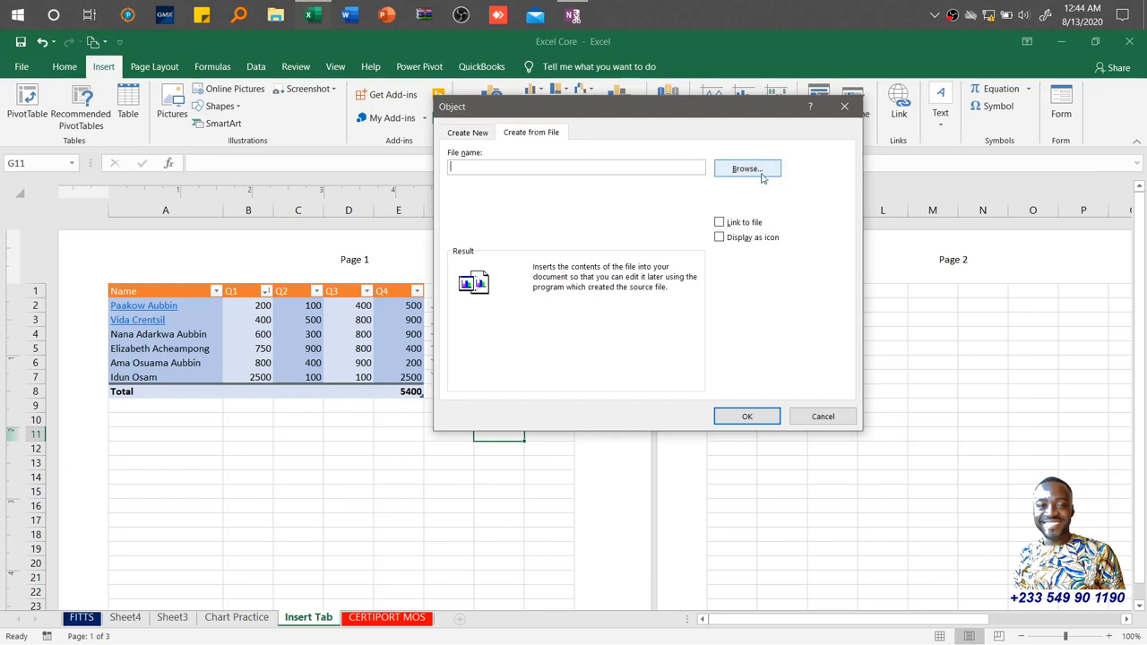
click(467, 133)
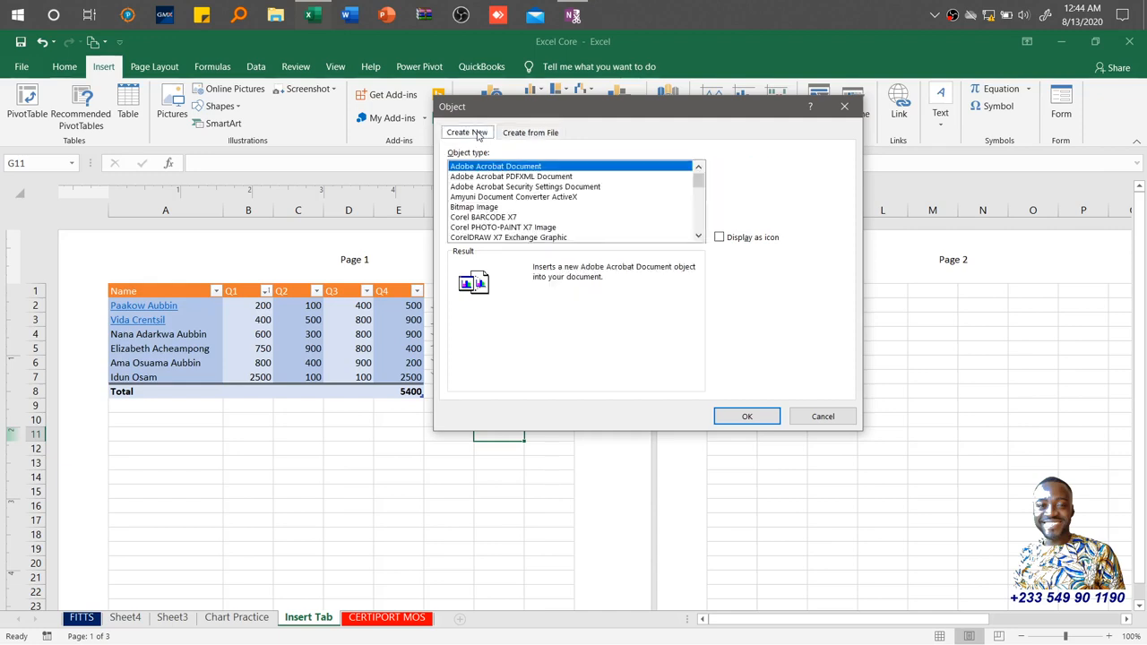
click(516, 135)
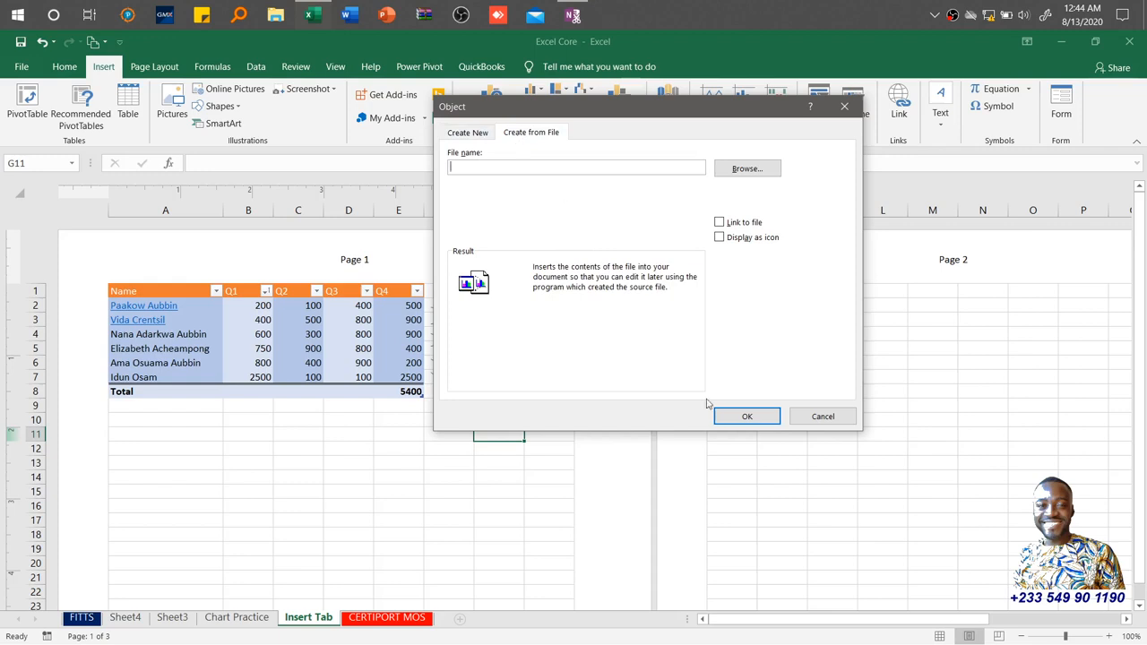
click(823, 416)
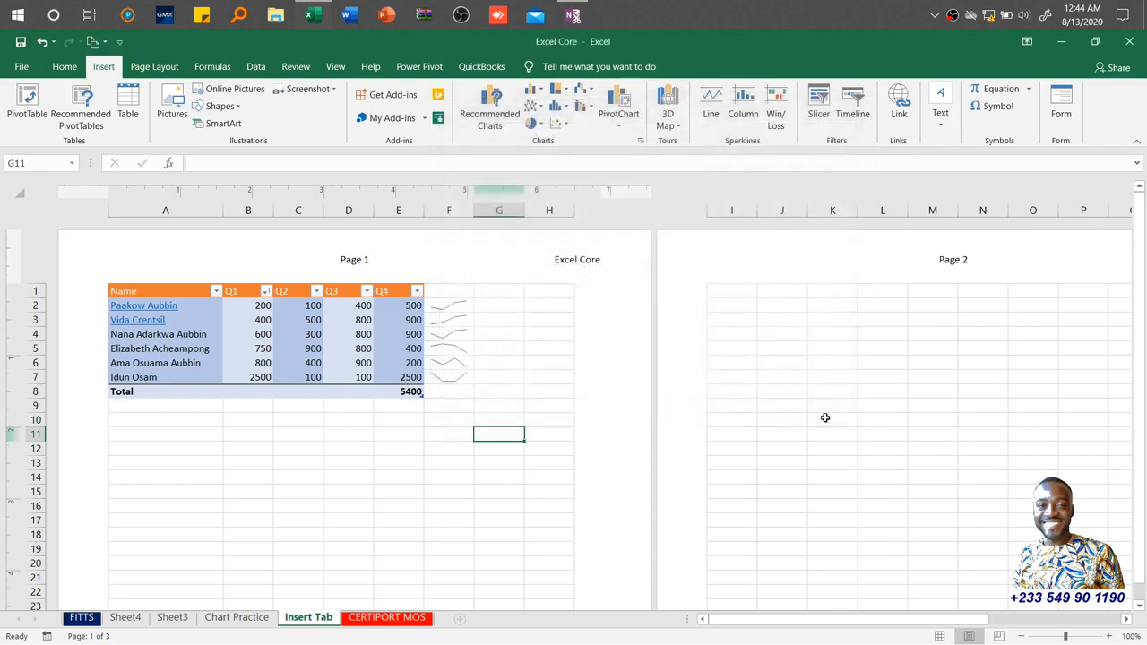
Connect to the Fawoma IT Training Services Wi-Fi network from the system tray.
click(990, 17)
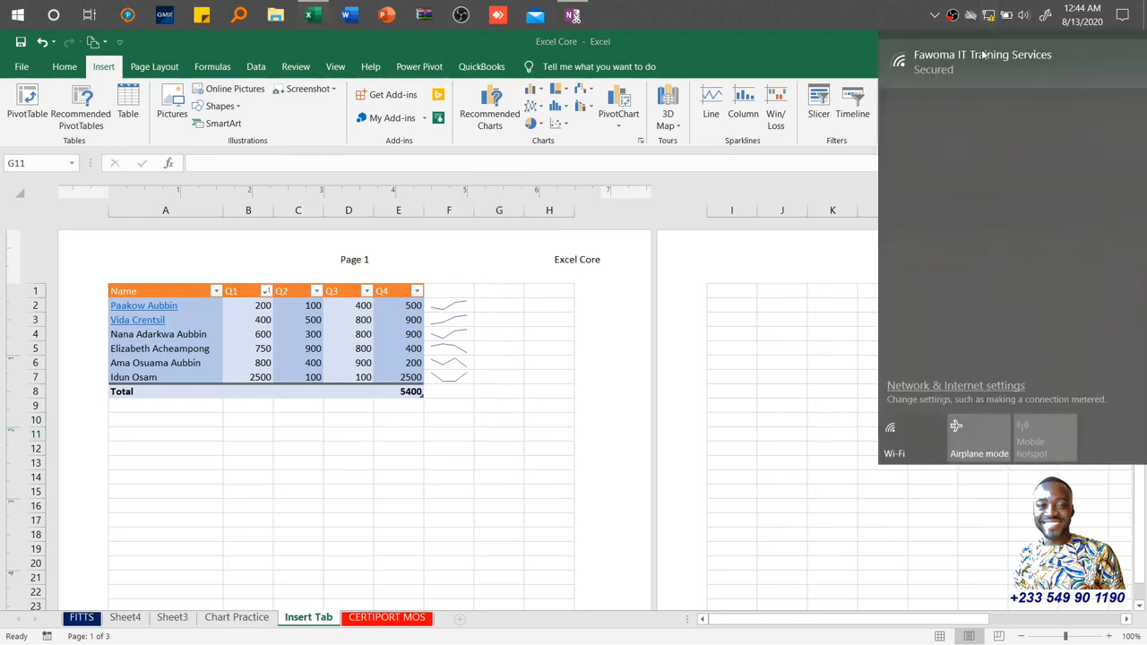
click(983, 55)
click(922, 95)
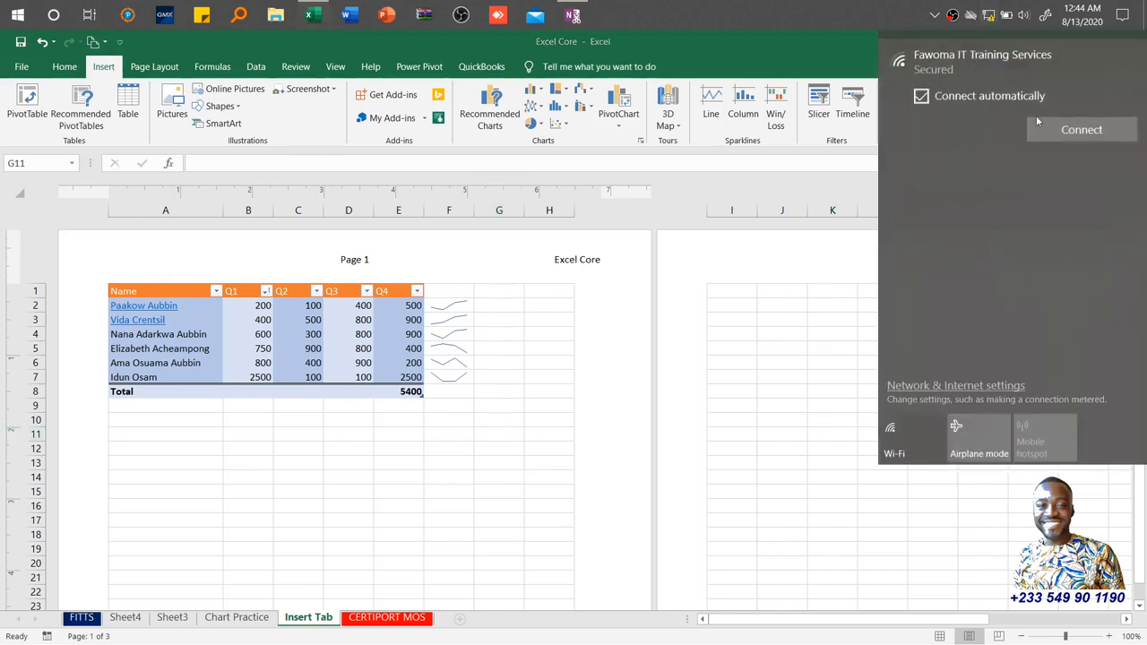
click(1080, 132)
click(737, 306)
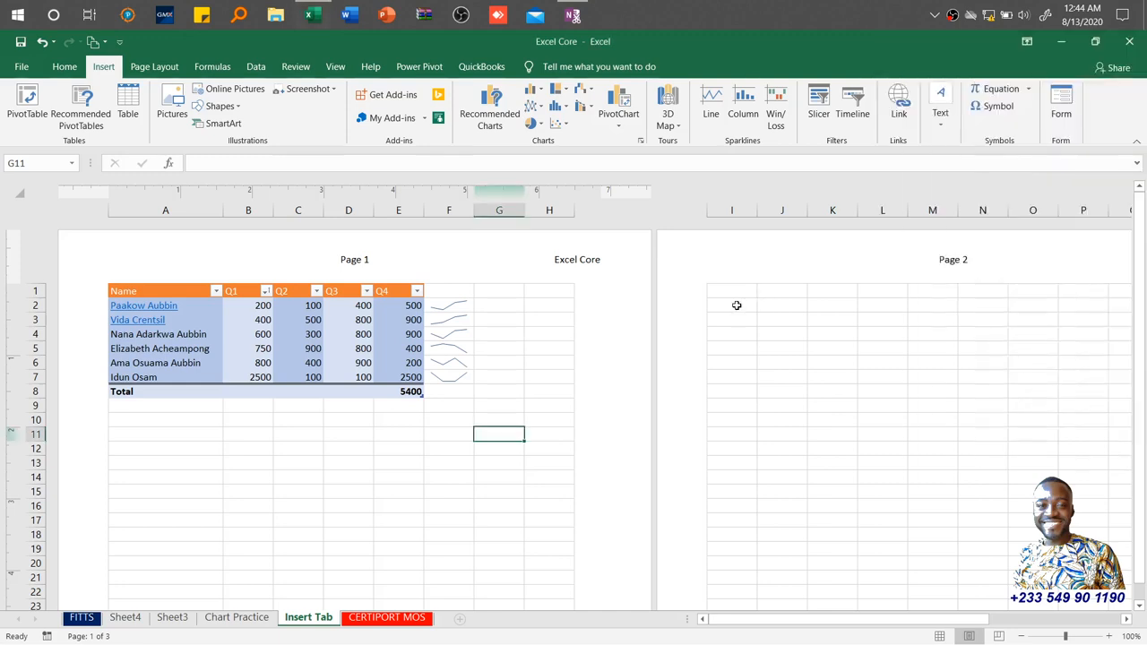
Insert the Quadratic Formula equation and move it just below the table, around rows 11 to 13.
click(832, 349)
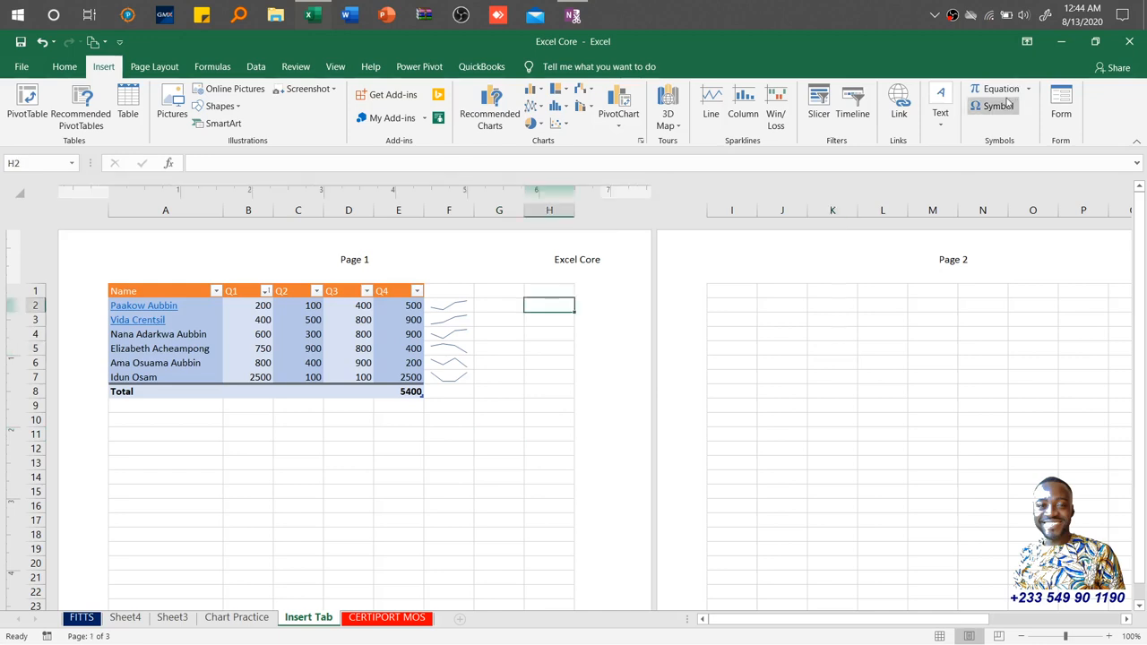
click(1028, 89)
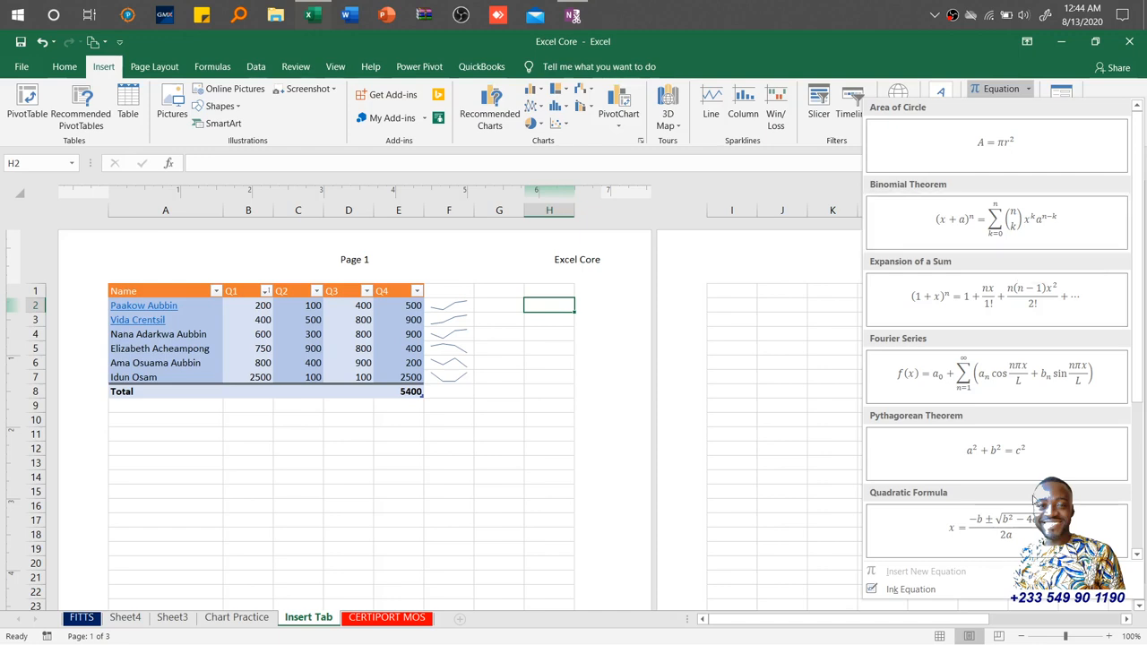
click(1026, 529)
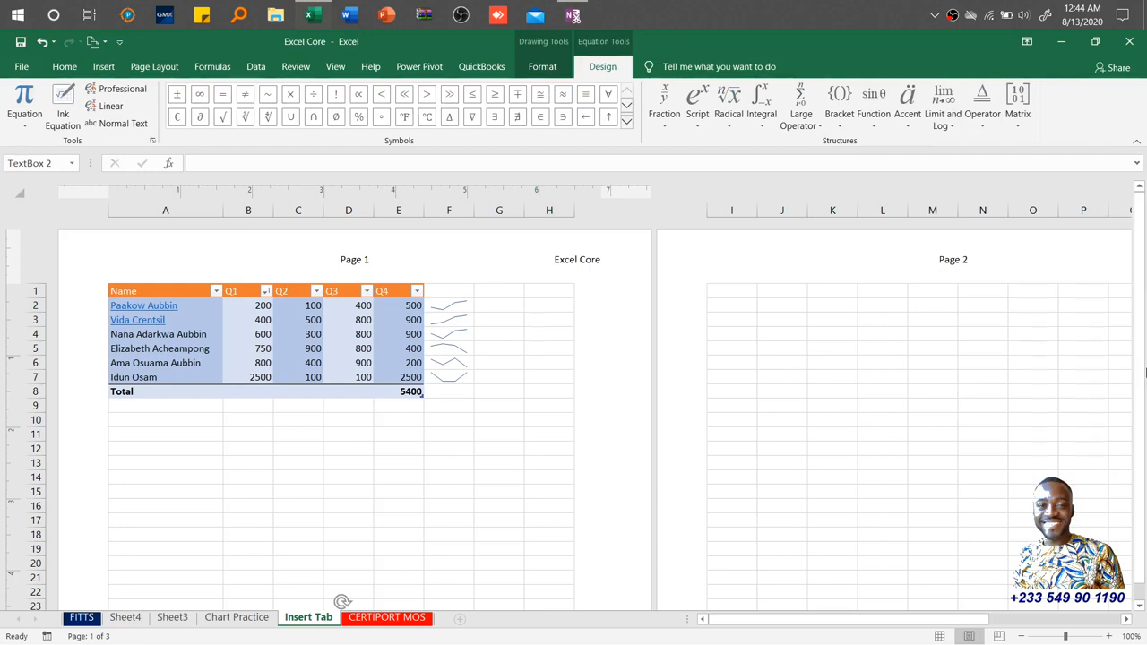
scroll(1143, 497, down, 2)
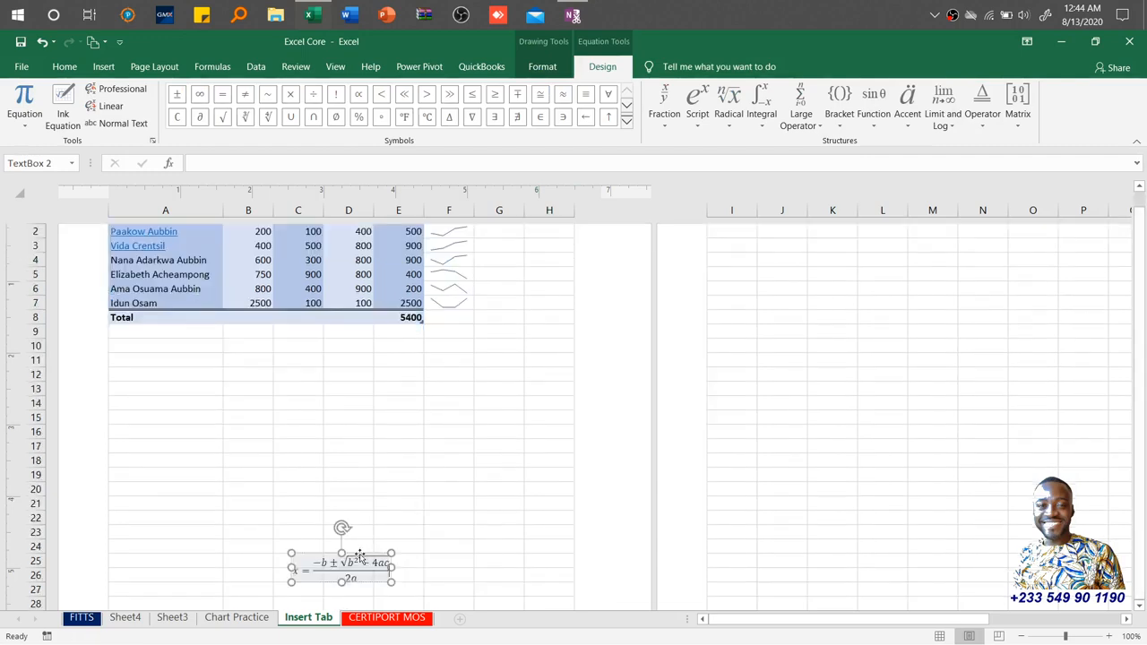
drag(358, 549, 322, 363)
click(321, 363)
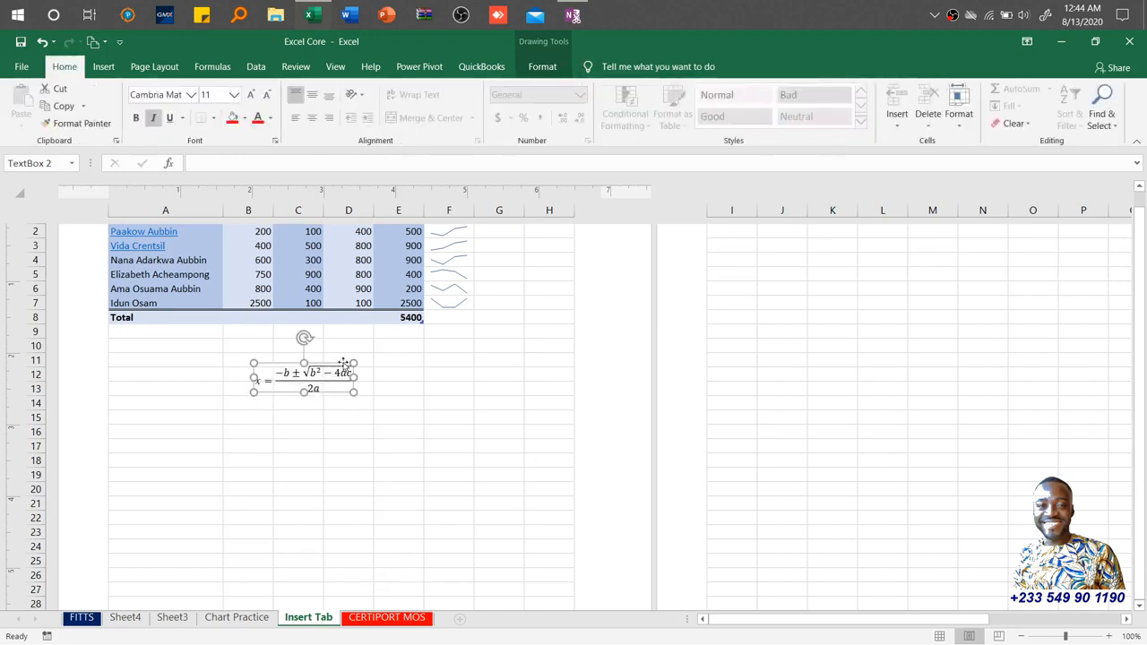
Review the equation's Format and Design tool options, then deselect it.
click(332, 374)
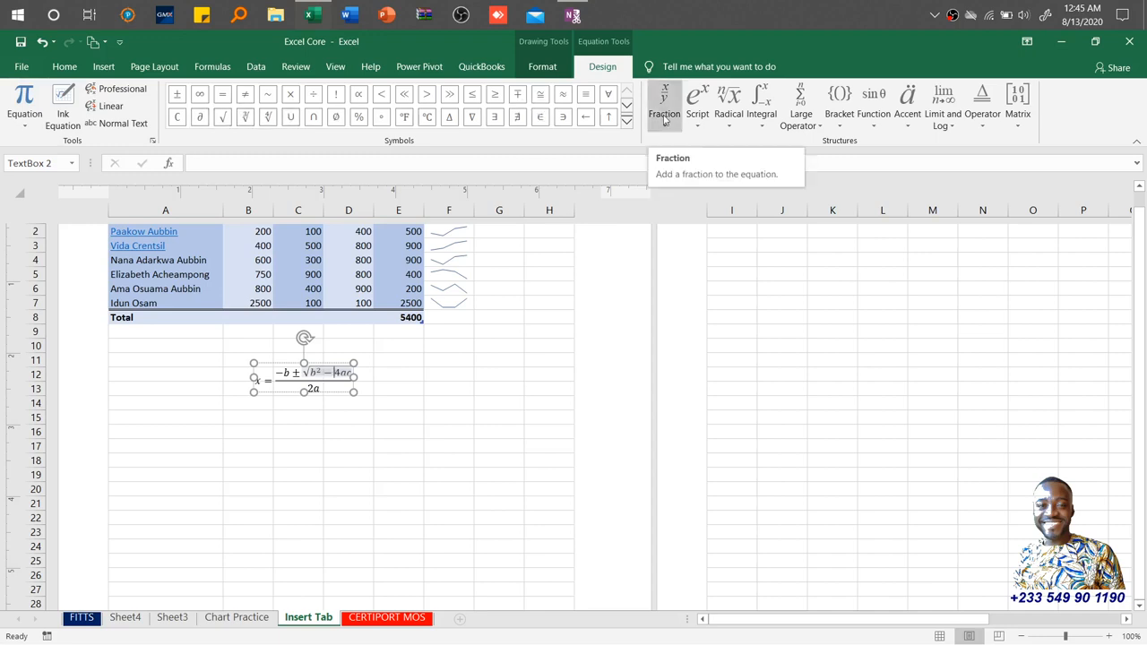
click(544, 68)
click(581, 69)
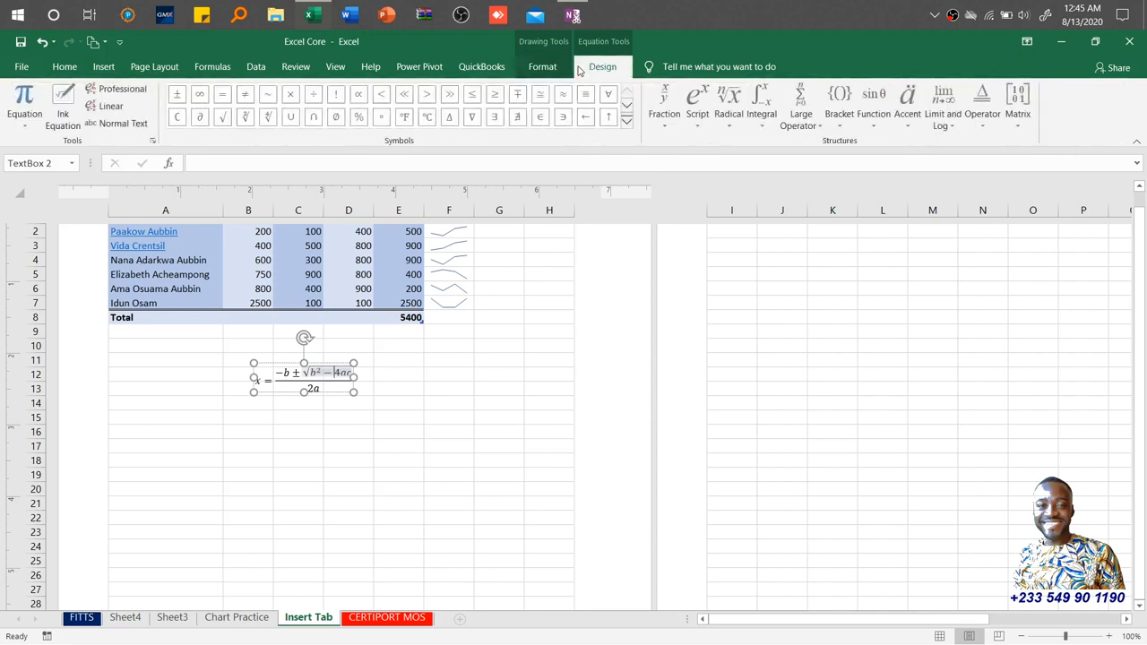
click(410, 377)
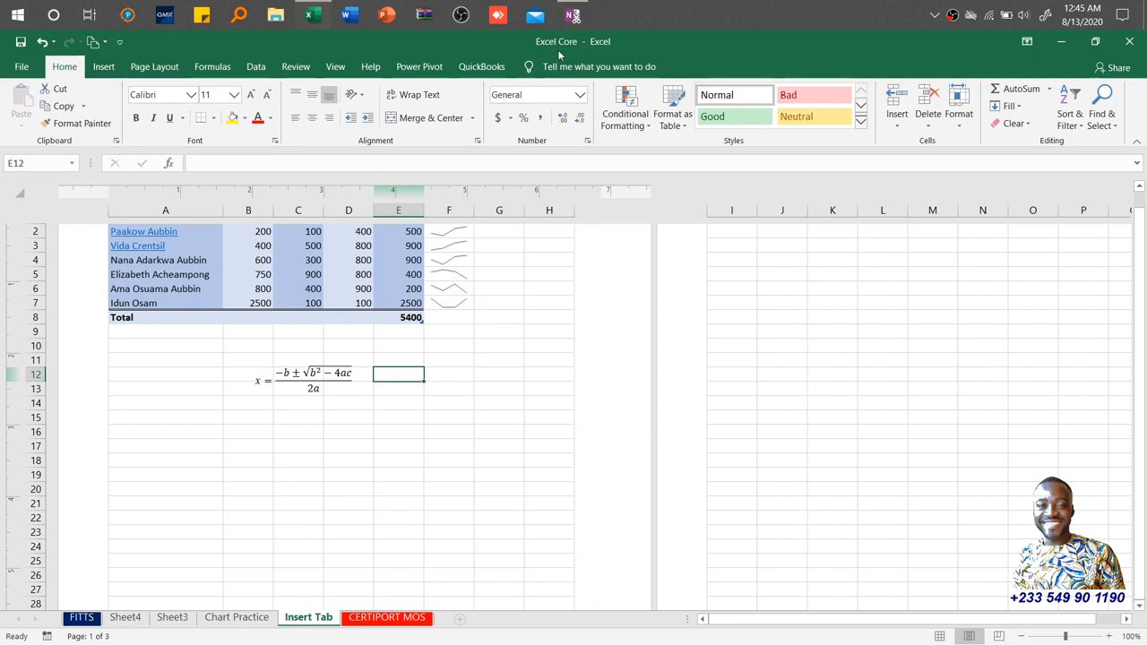
Insert the Wingdings symbol with character code 216 into cell E12.
click(102, 65)
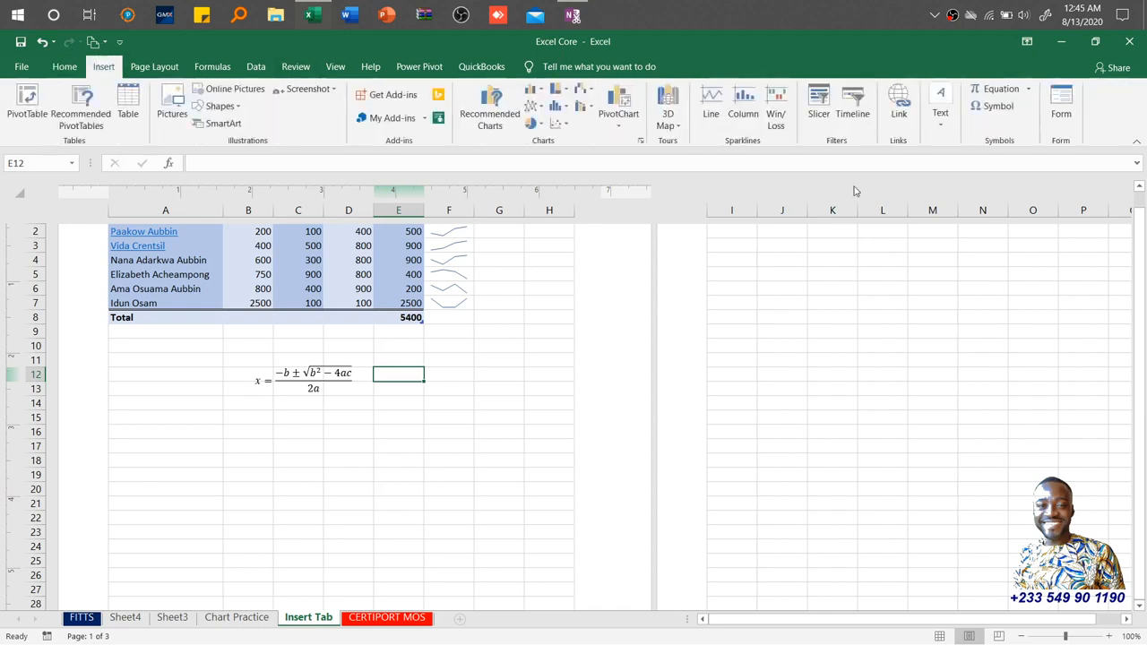
click(1000, 108)
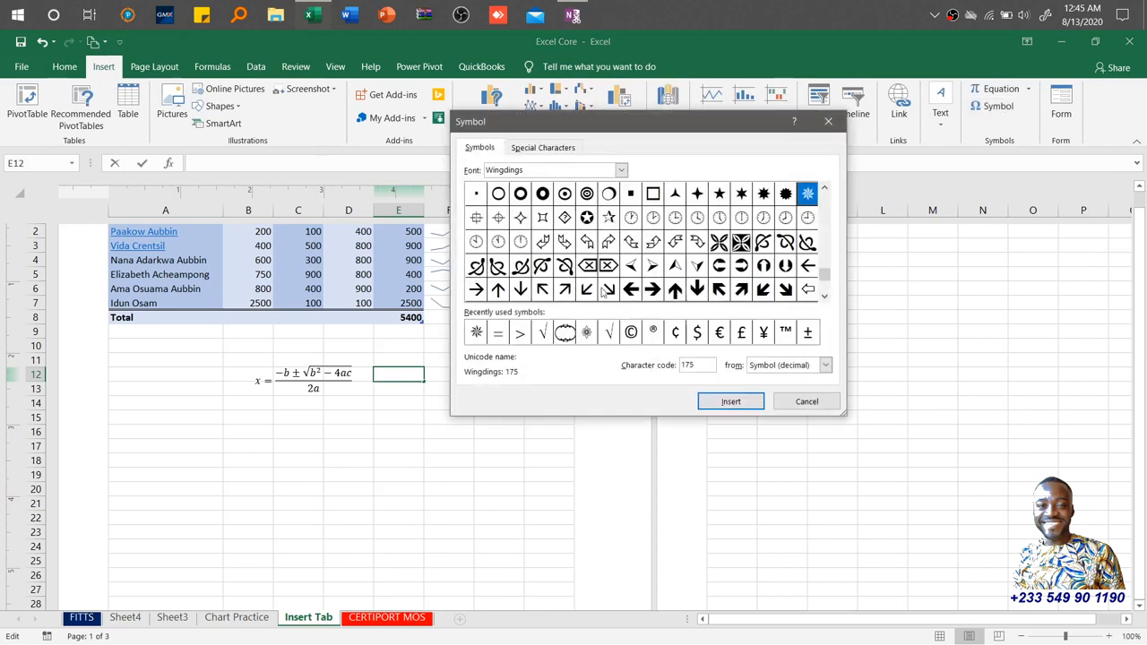
double_click(703, 363)
text(216)
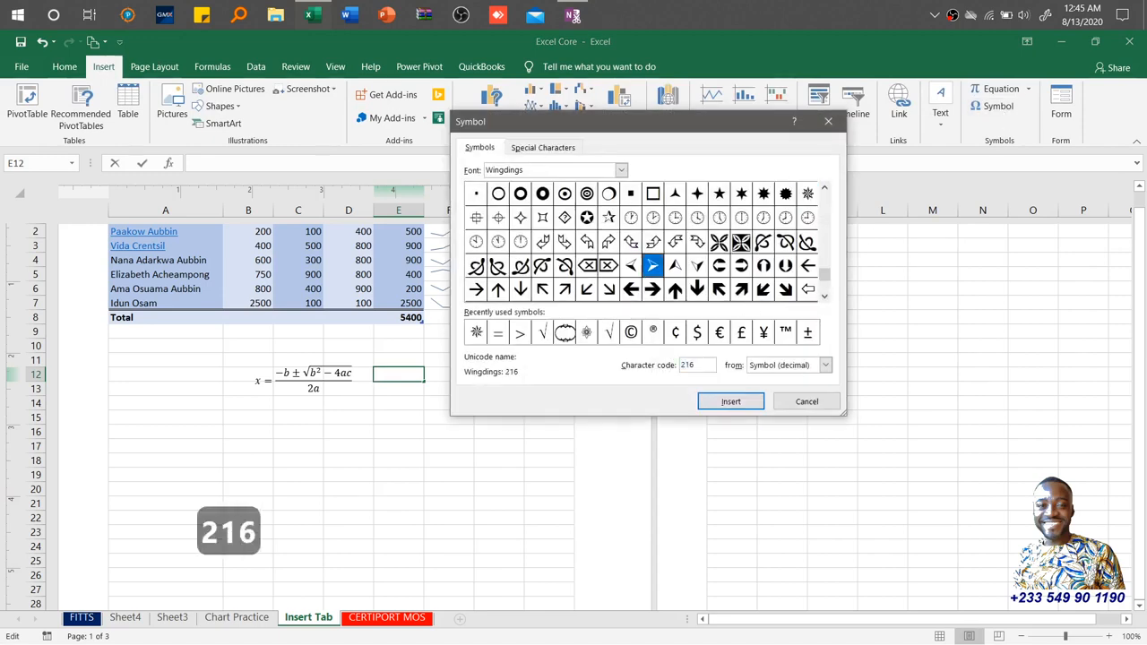
key(Return)
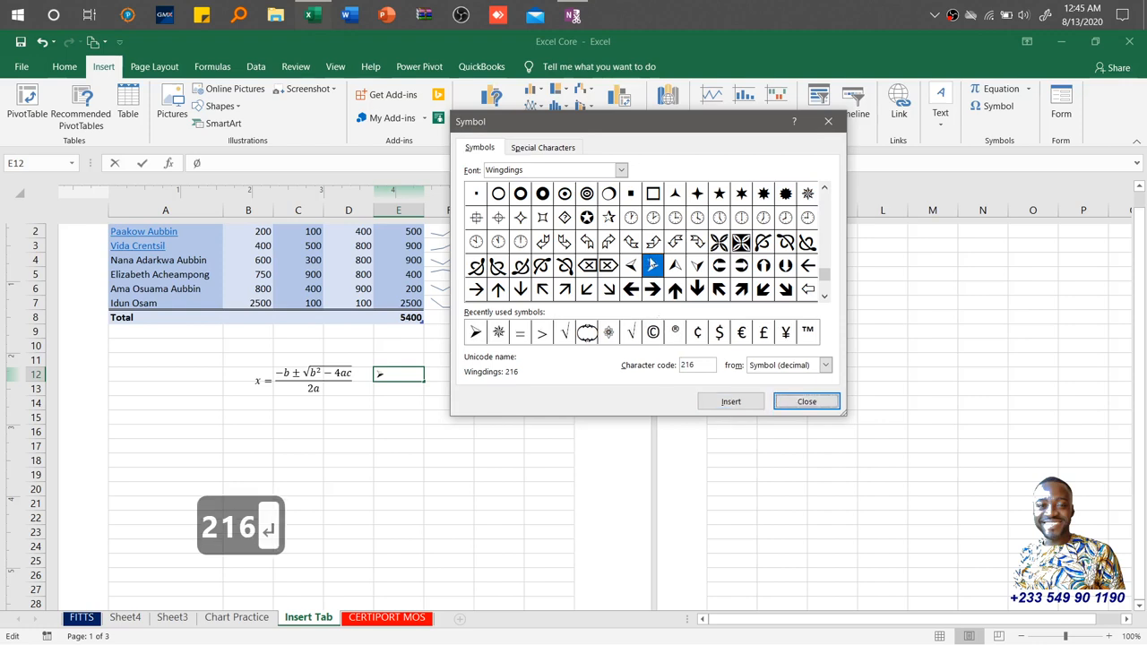
click(783, 367)
click(781, 389)
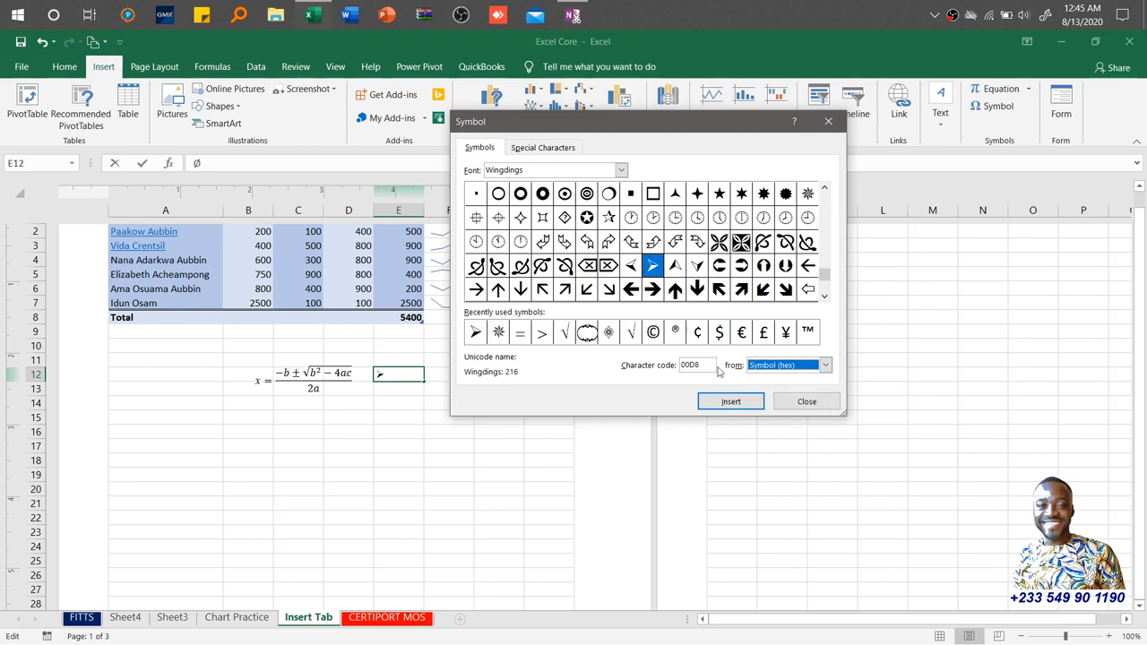
click(783, 364)
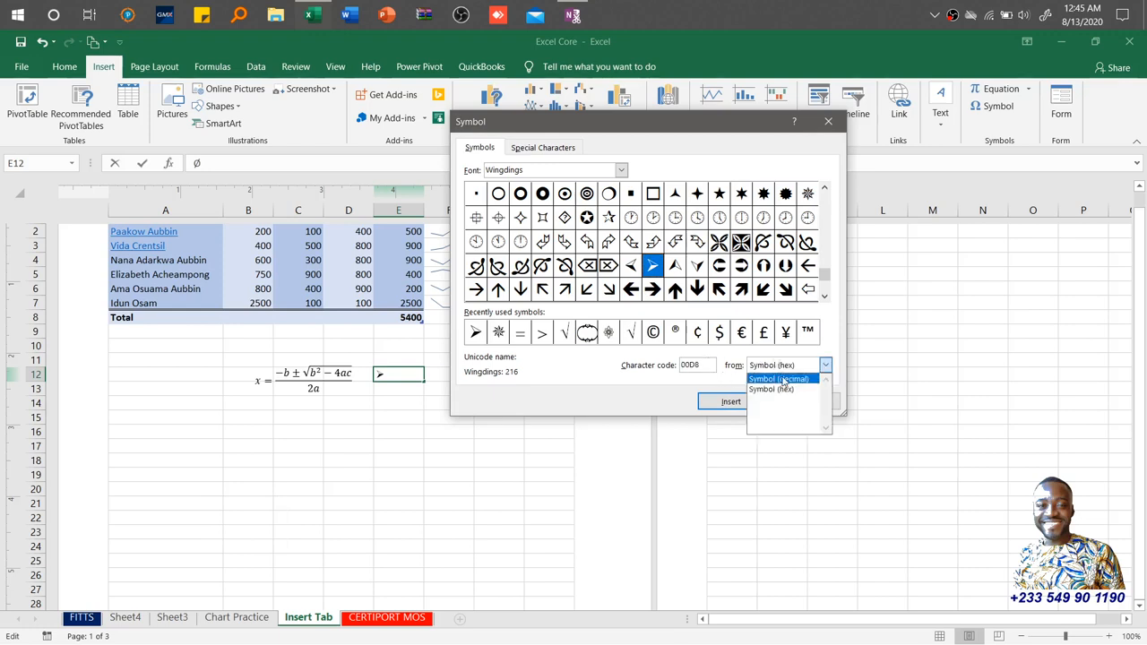
click(779, 377)
Switch the symbol font to Vivaldi and insert the character with code 200.
click(579, 173)
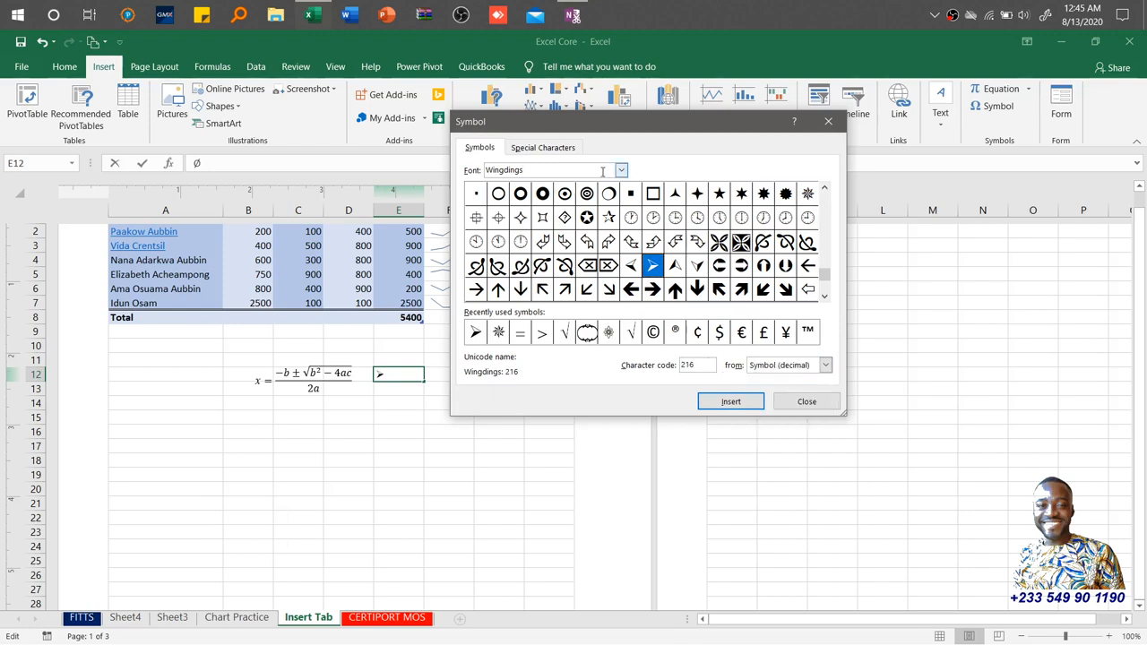
click(621, 170)
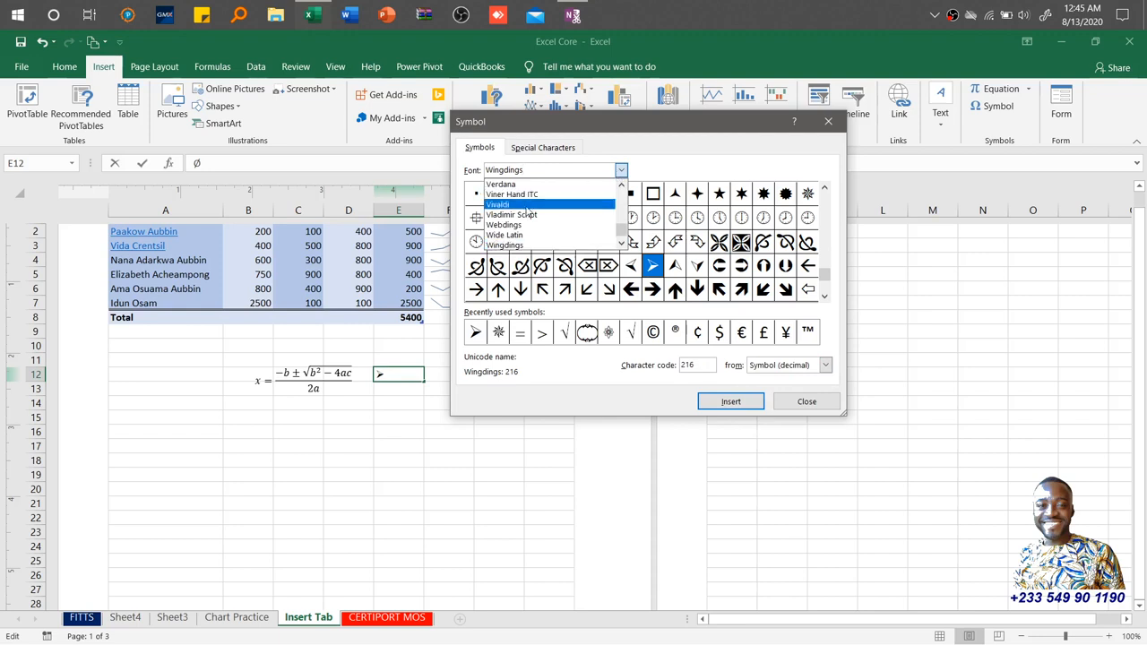
click(528, 206)
drag(698, 365, 659, 368)
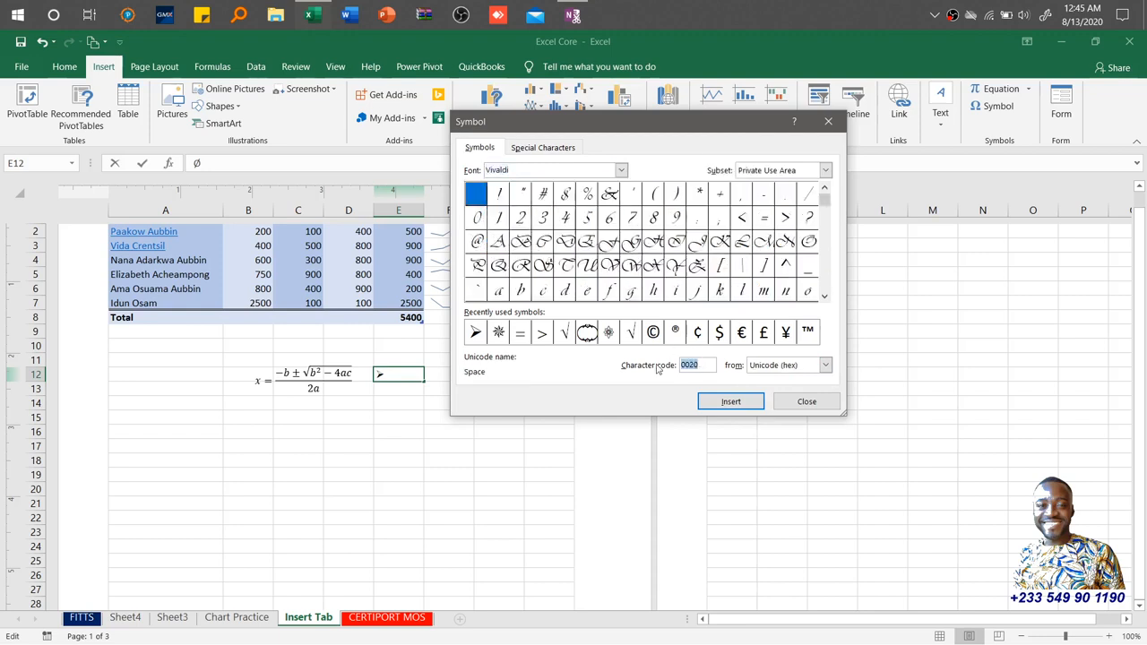
text(200)
key(Return)
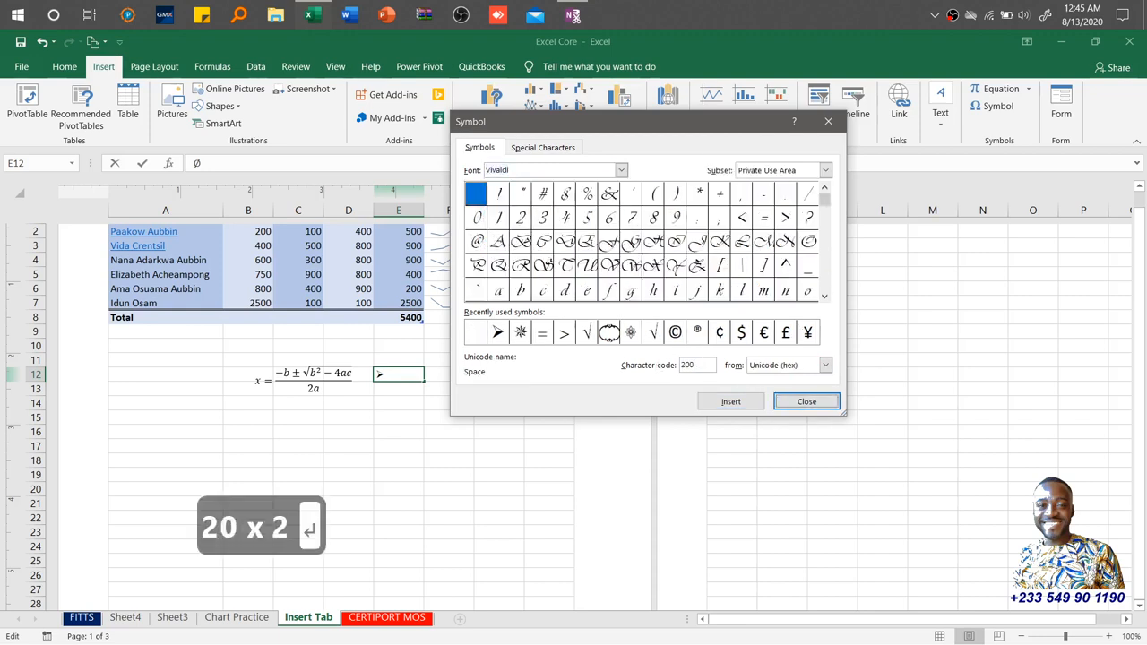
Insert the Vivaldi percent sign using character code 25.
drag(699, 365, 662, 367)
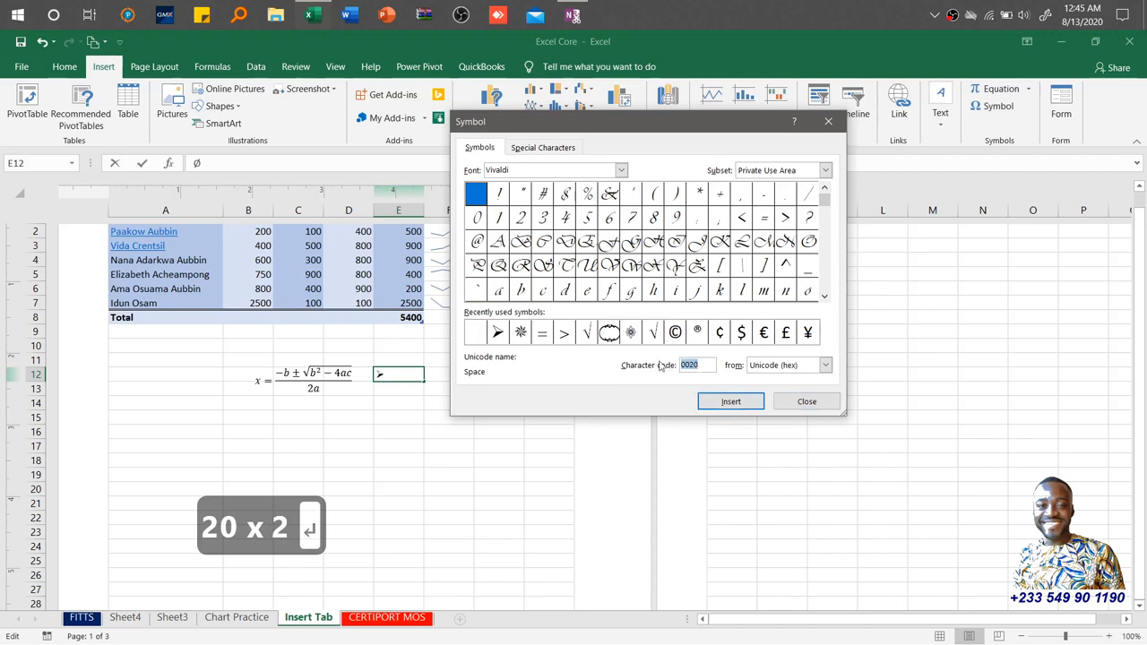
text(25)
key(Return)
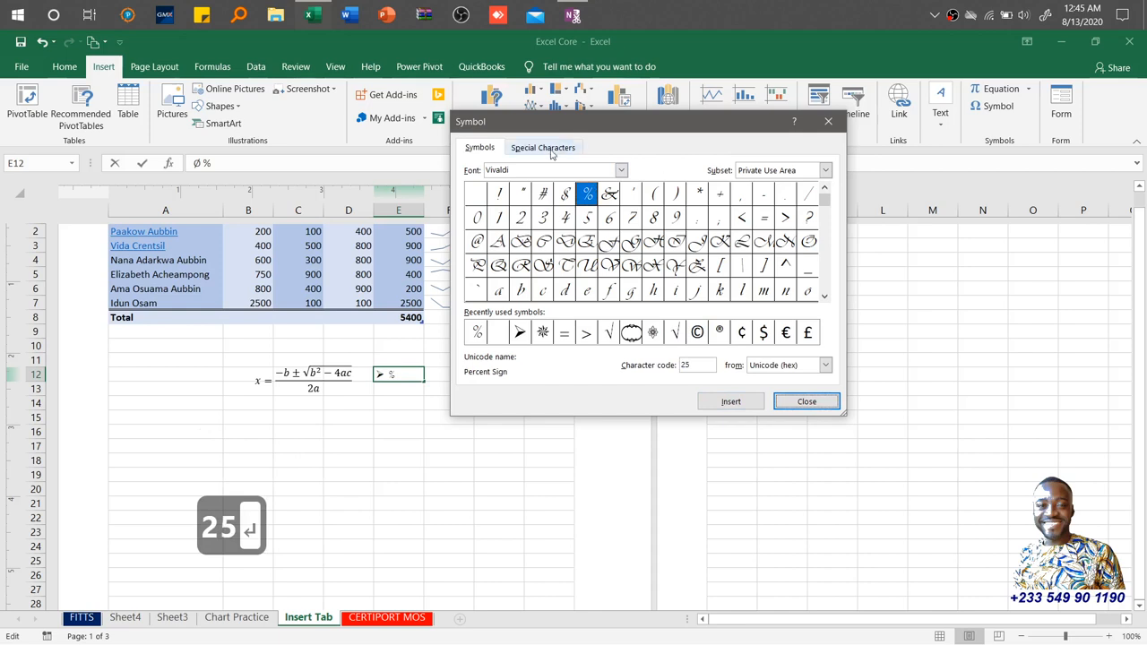
Insert the Trademark special character into the cell and close the Symbol dialog.
click(551, 151)
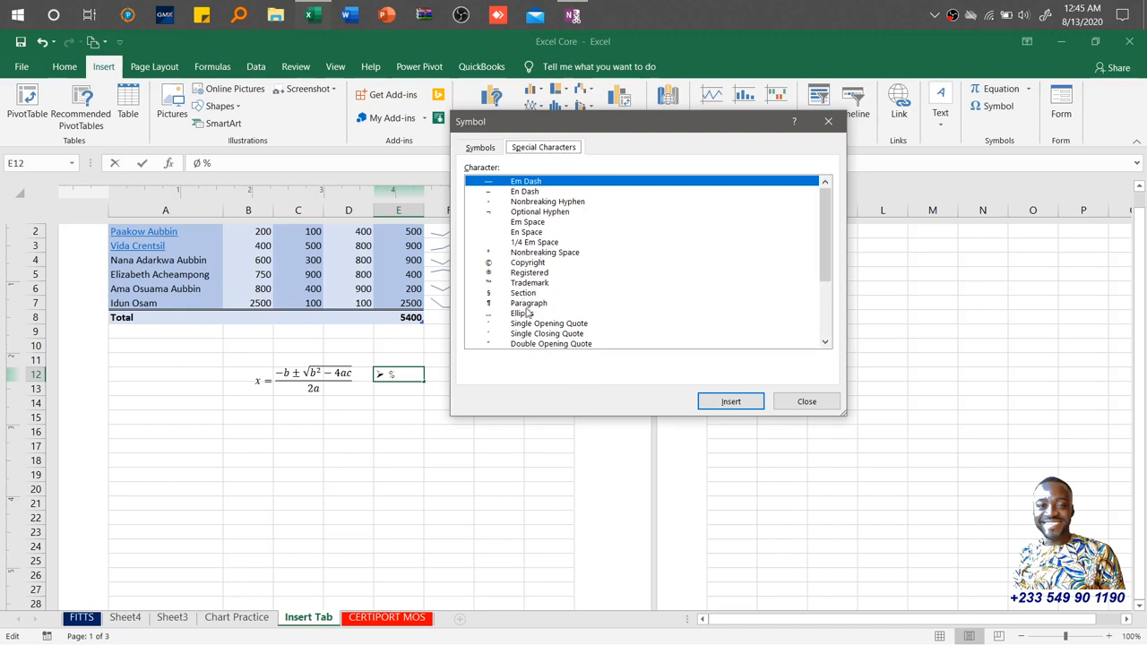
drag(827, 255, 824, 318)
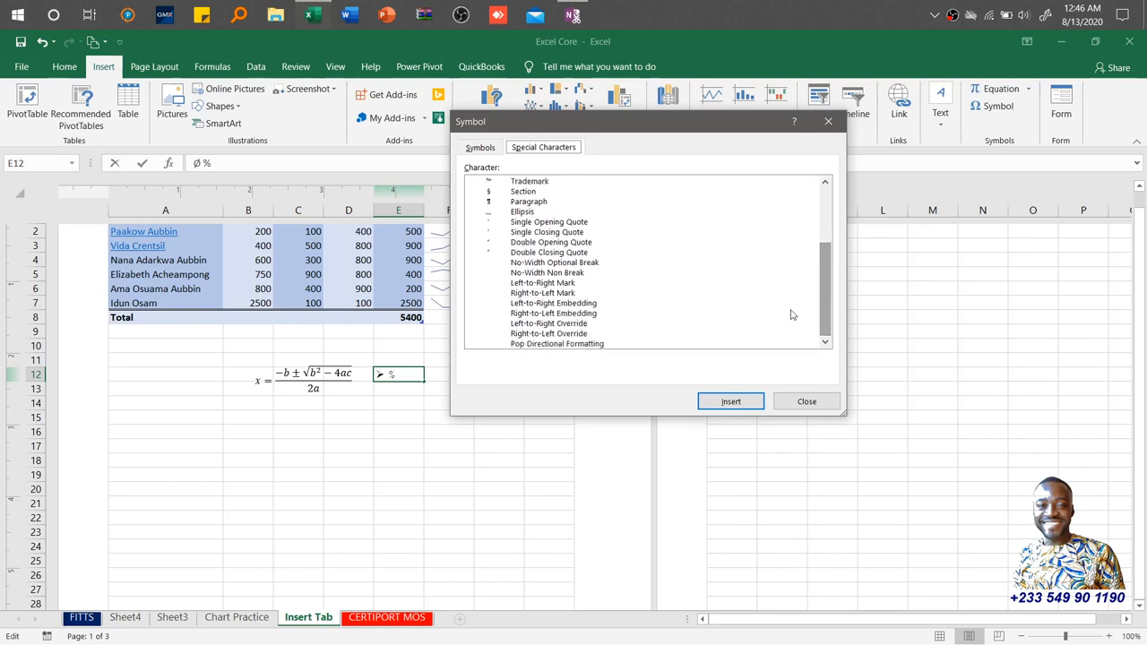
click(525, 213)
click(540, 183)
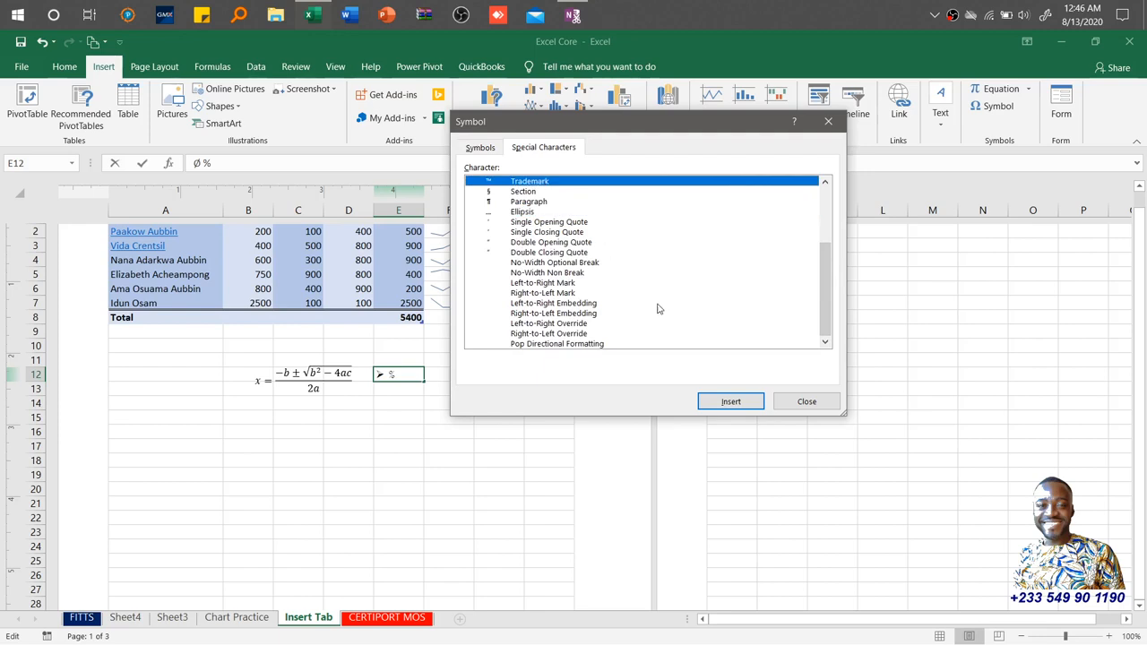
click(731, 405)
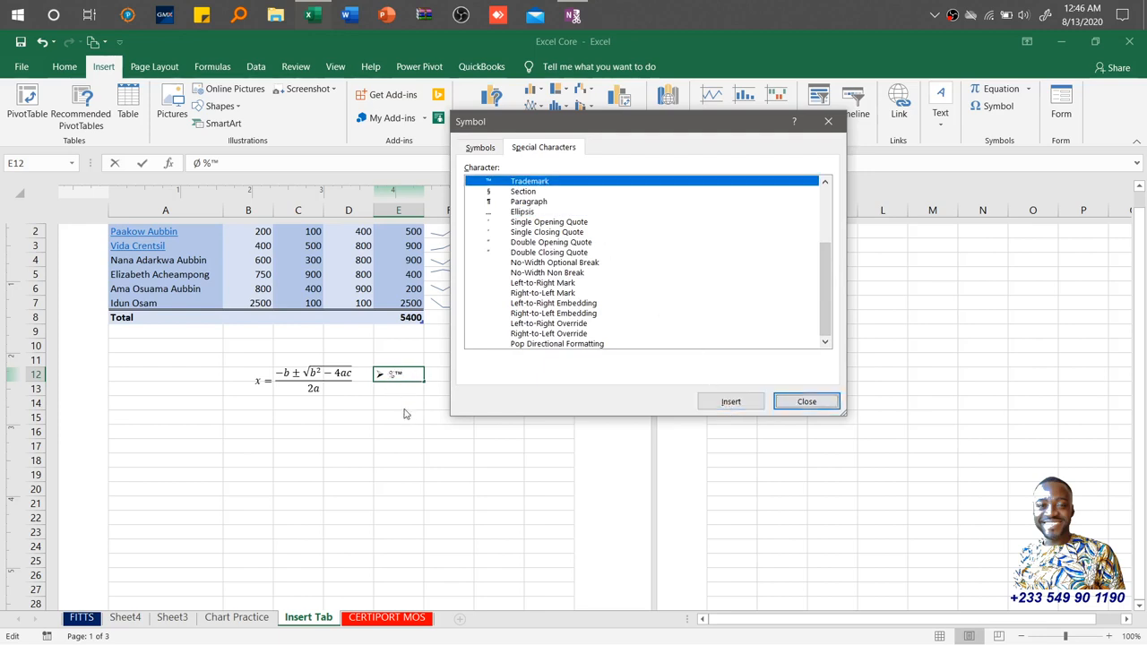
click(809, 403)
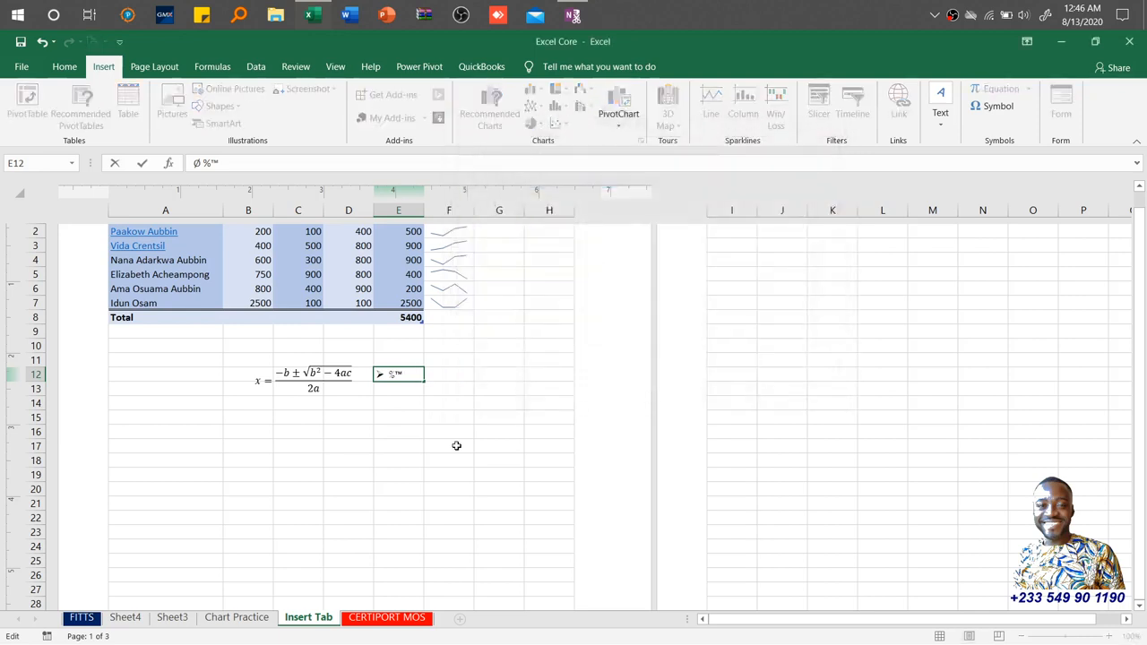
click(456, 445)
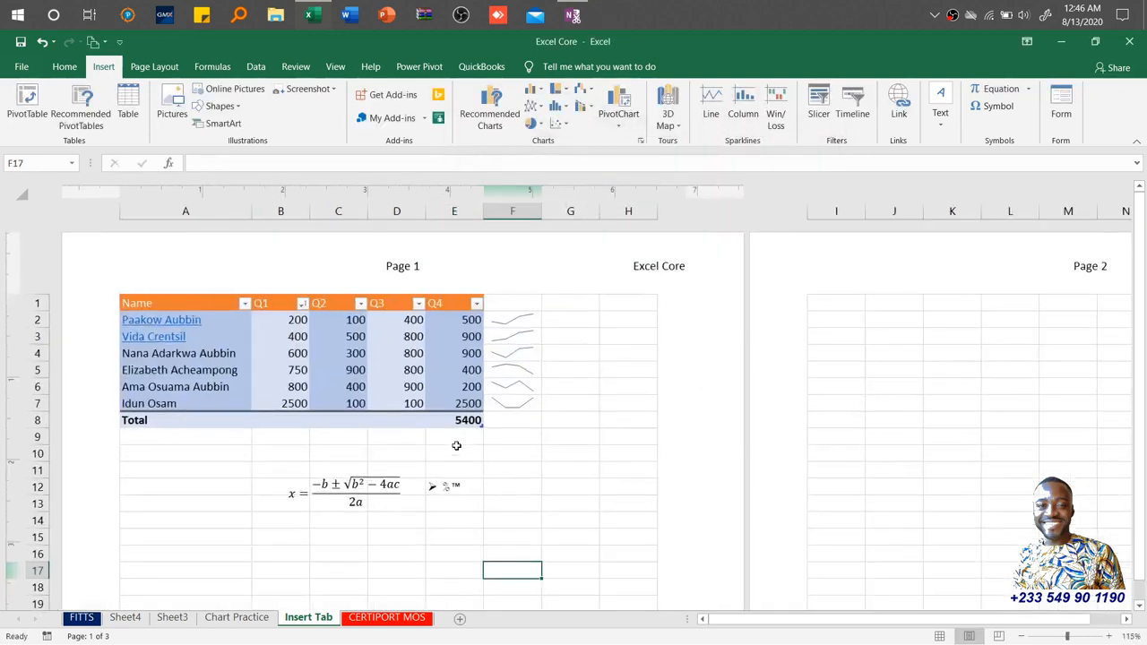
scroll(456, 446, up, 3)
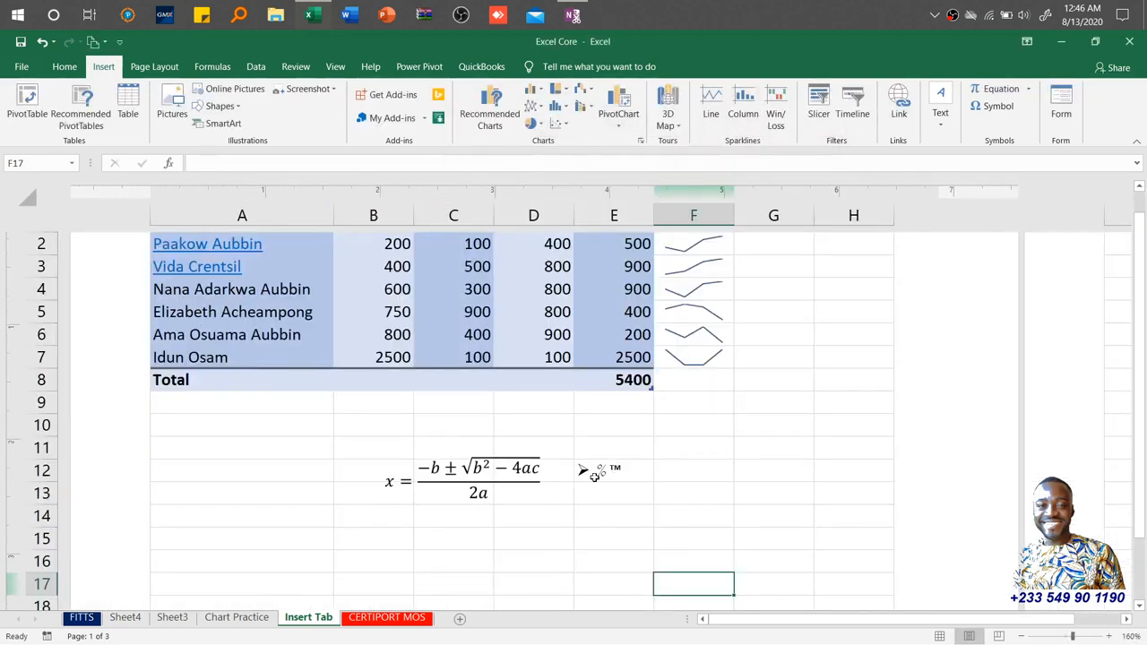
click(594, 477)
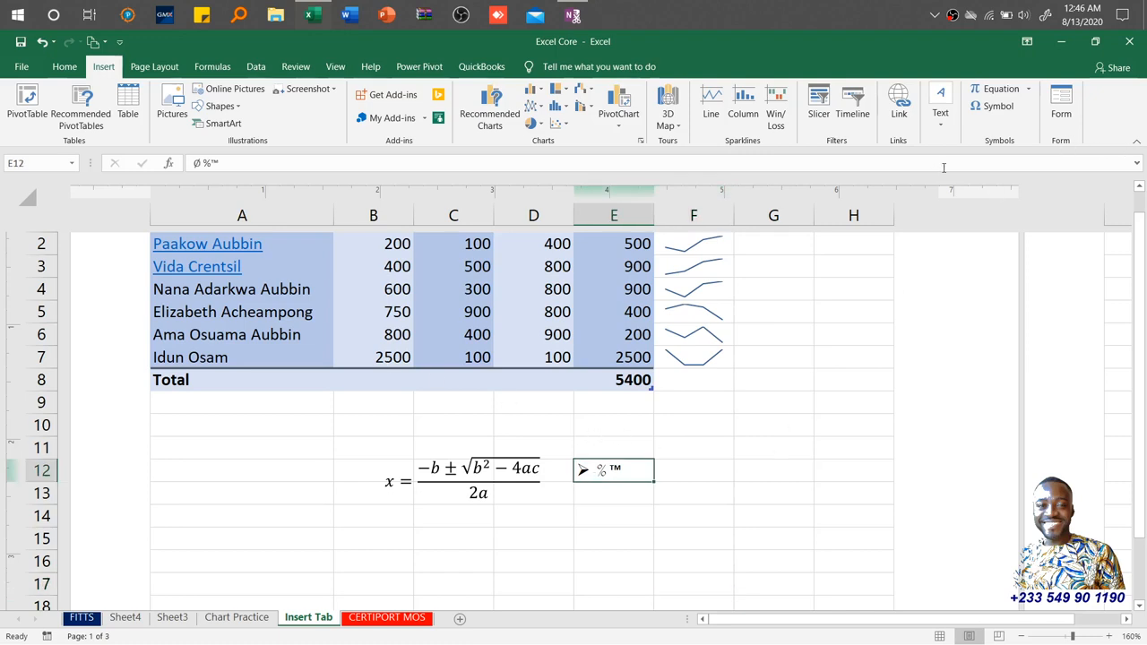
click(407, 355)
key(Up)
key(Up)
key(Up)
key(Up)
key(Up)
key(Up)
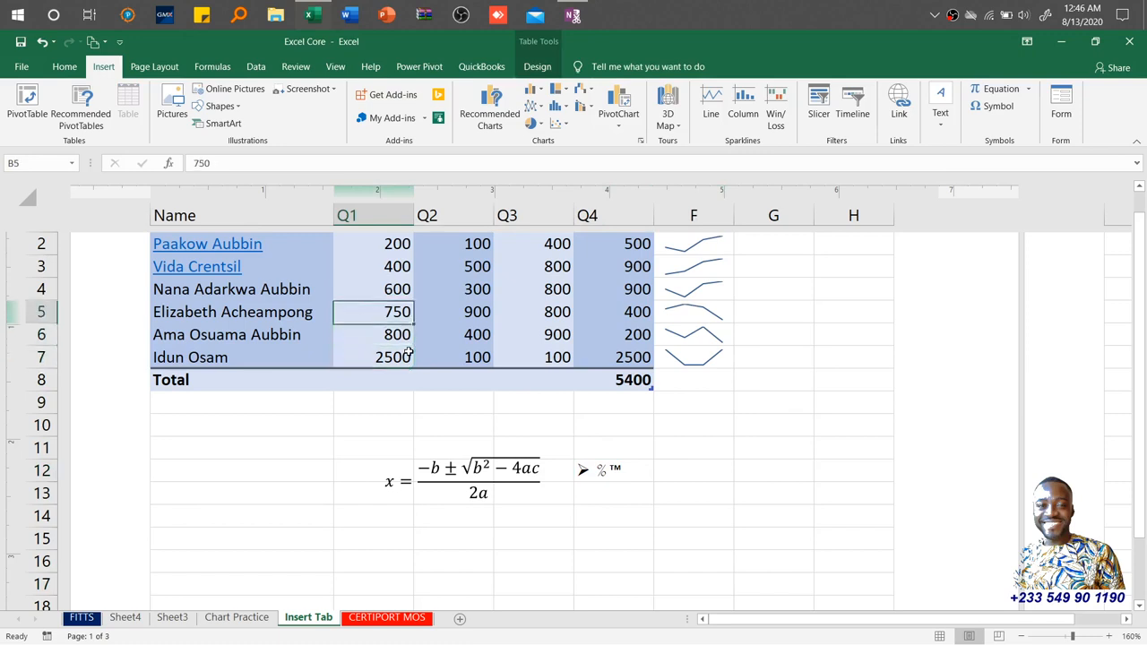
key(Up)
key(Up)
key(Down)
key(Left)
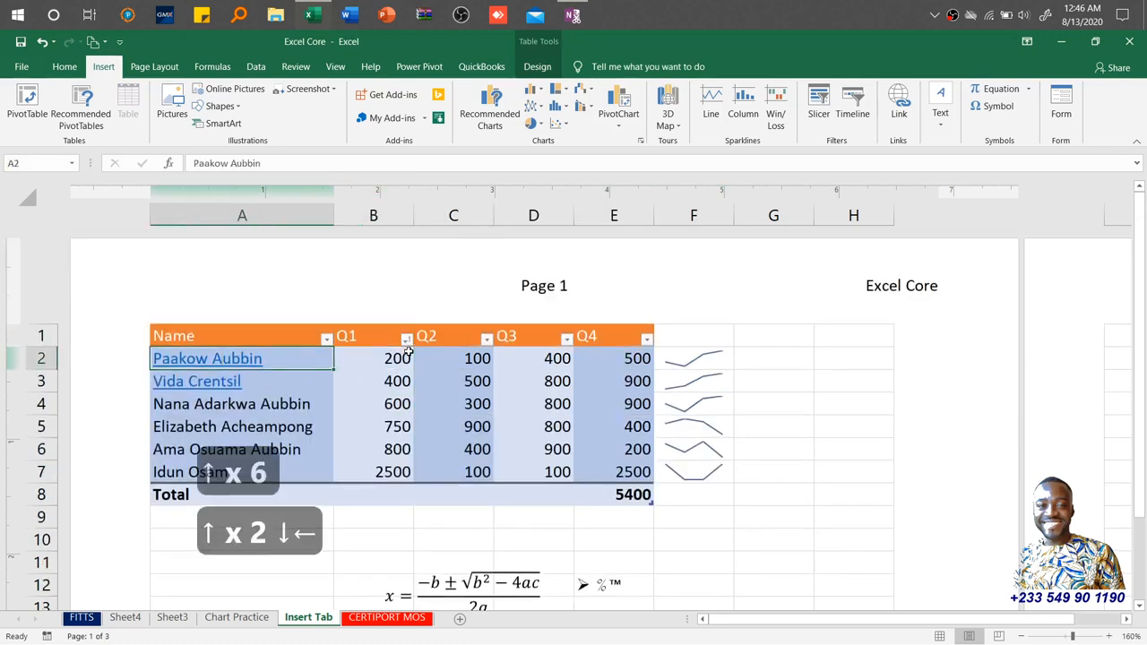
Select the table's header and data range A1:E7 and open the data entry Form.
key(Up)
key(shift+Right)
key(shift+Right)
key(shift+Right)
key(shift+Right)
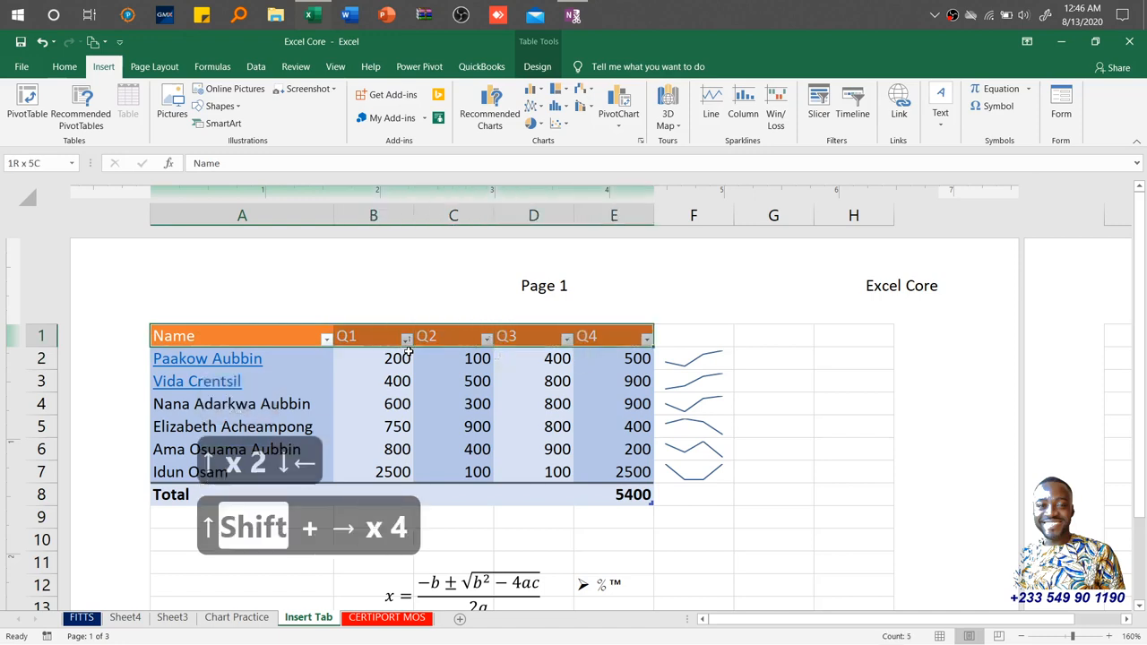
key(ctrl+shift+Down)
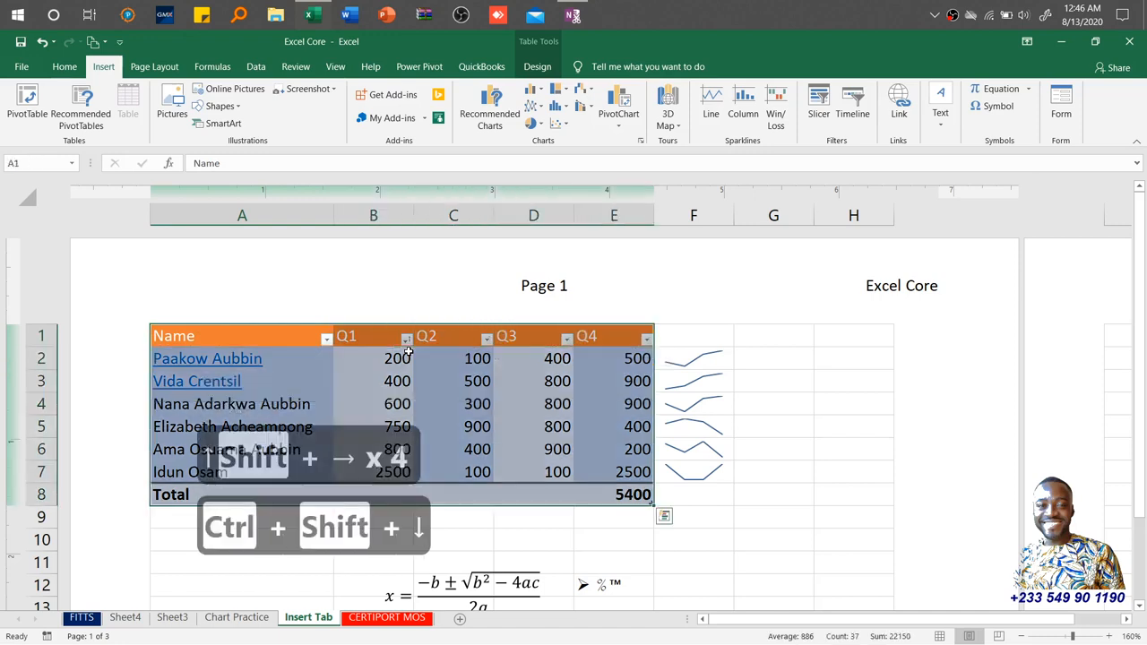
key(shift+Up)
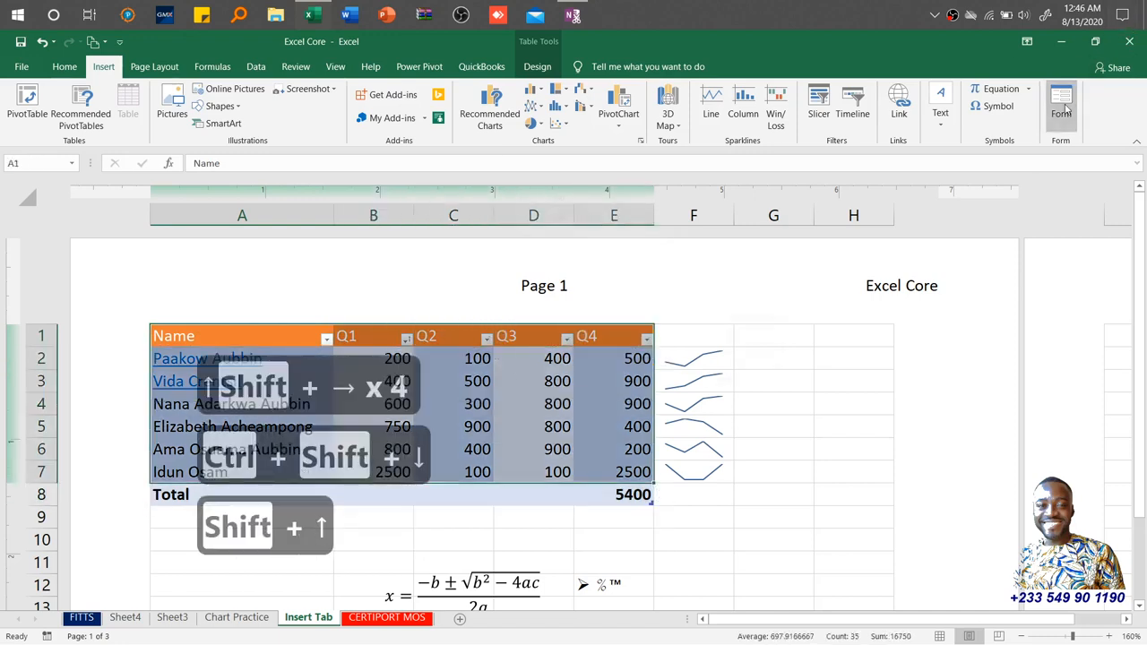
click(1061, 103)
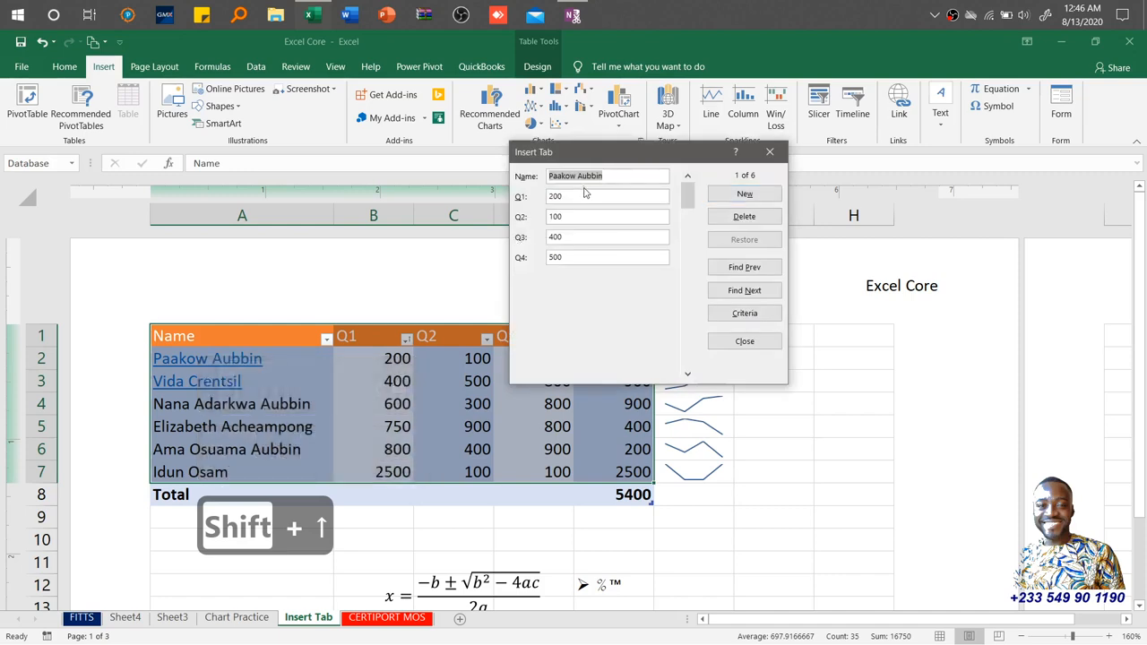
Start a new record in the form and enter the new employee's full name.
click(750, 201)
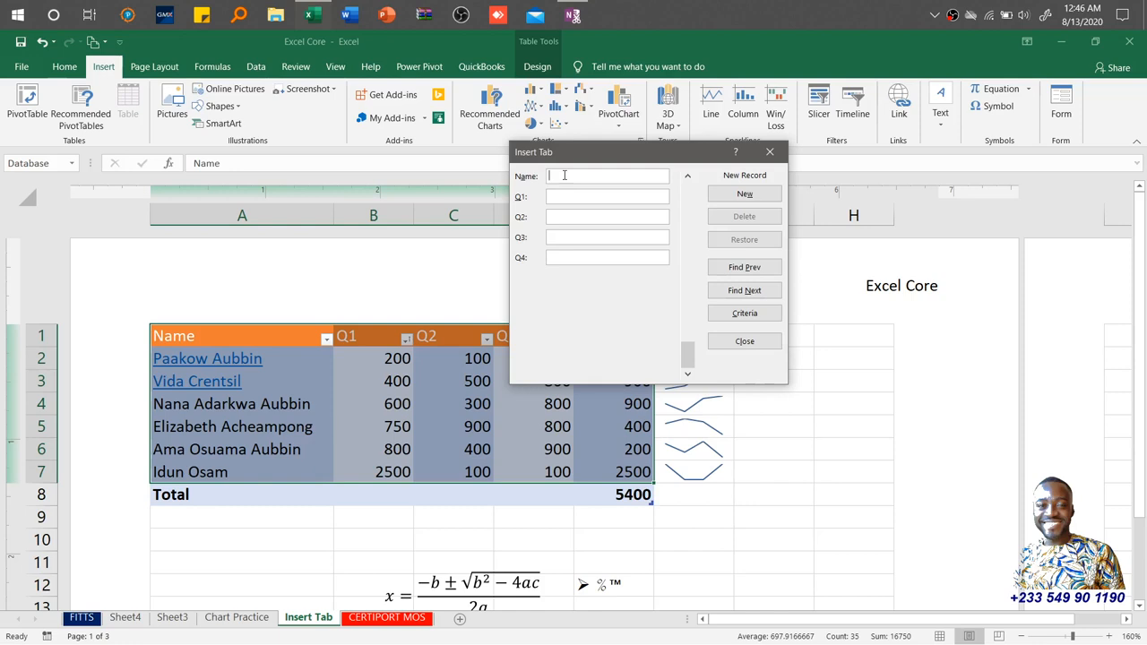
text(Kojo)
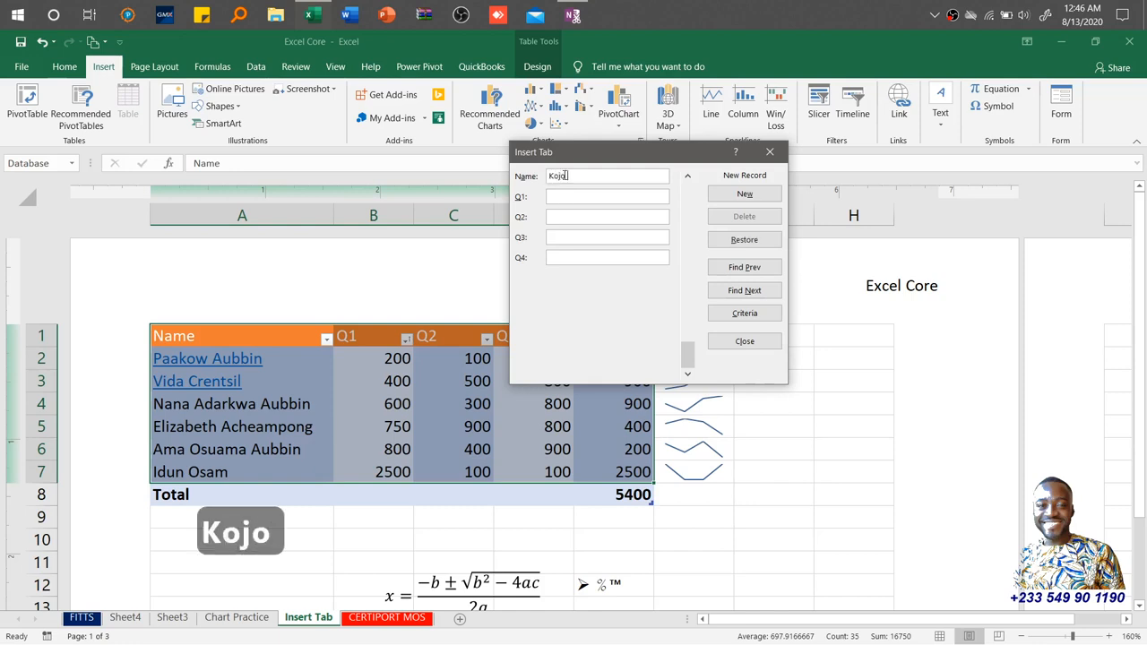
text( Botxi)
key(BackSpace)
key(BackSpace)
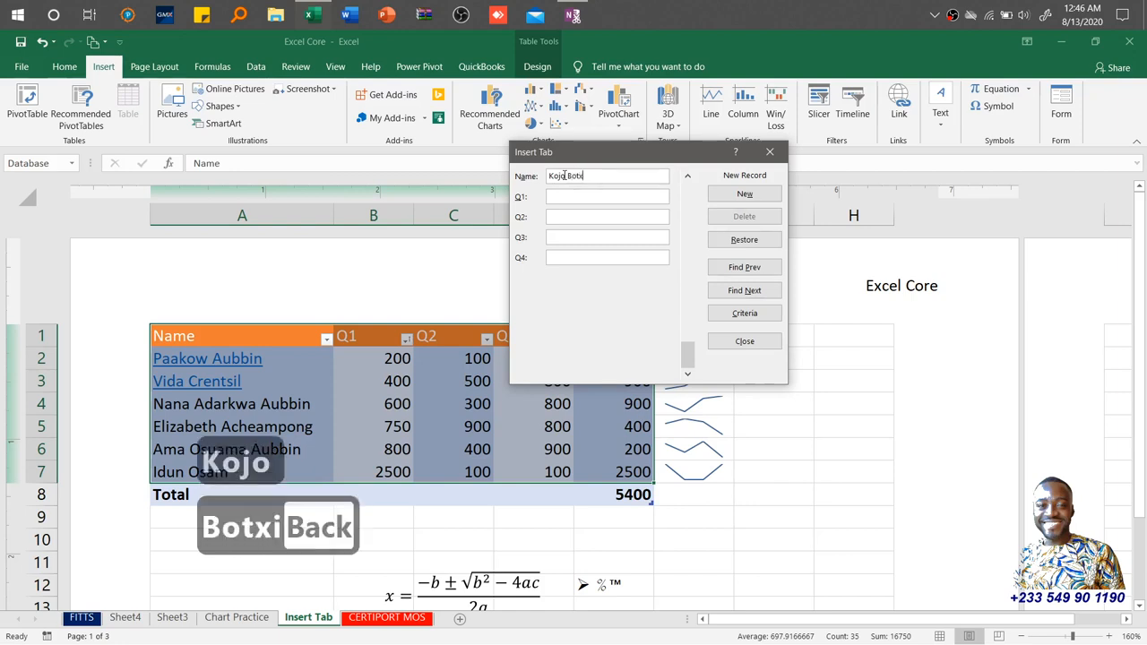
text(sio)
Enter Q1 200, Q2 500, Q3 600 and Q4 800 and add the record to the table.
key(Tab)
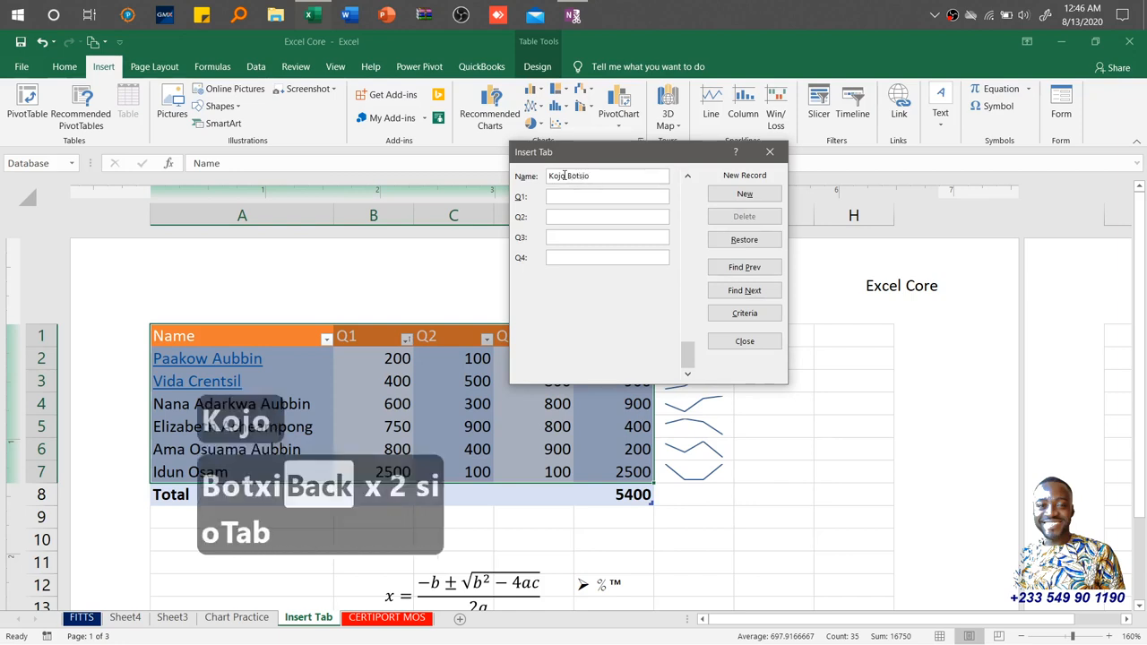
text(200)
key(Tab)
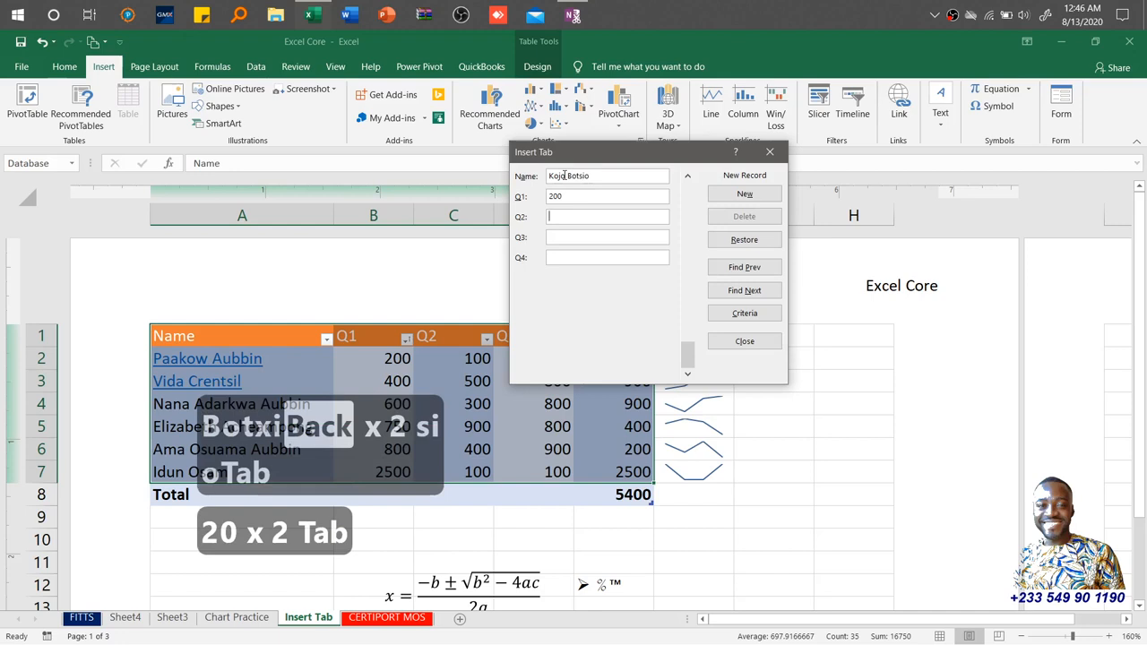
text(500)
key(Tab)
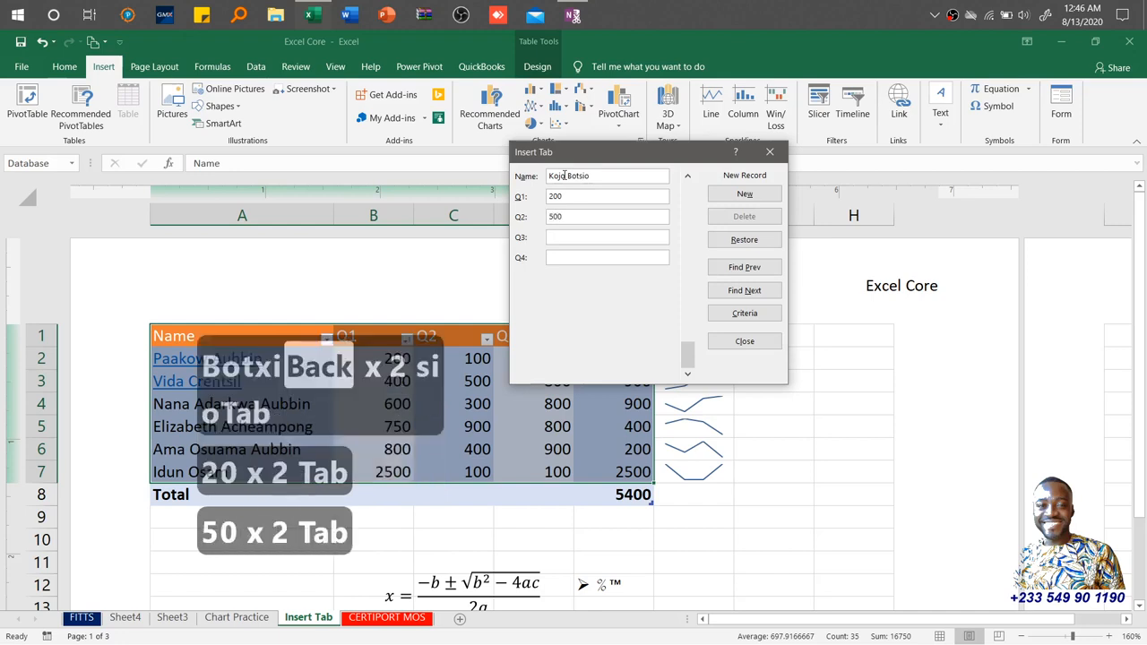
text(600)
key(Tab)
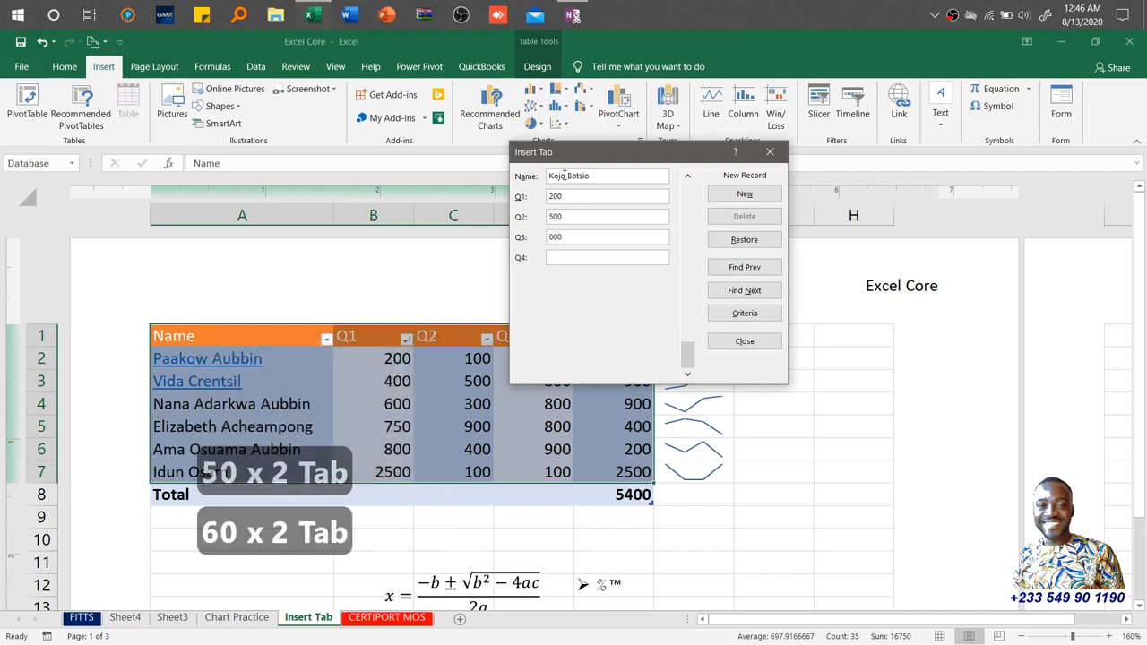
text(800)
key(Tab)
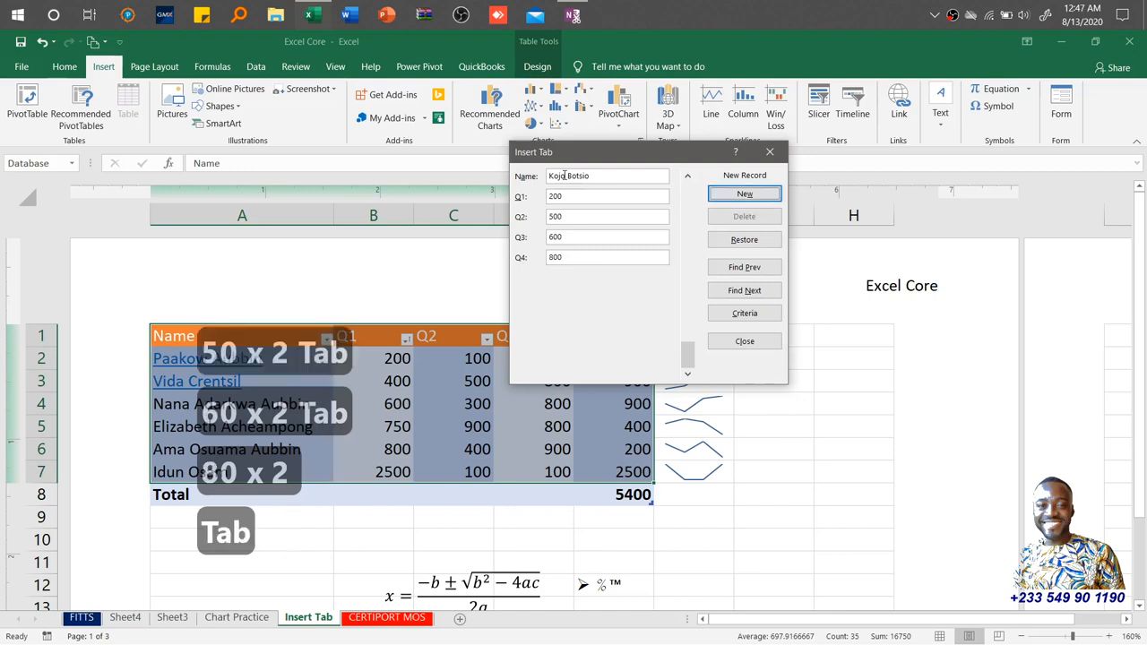
click(758, 199)
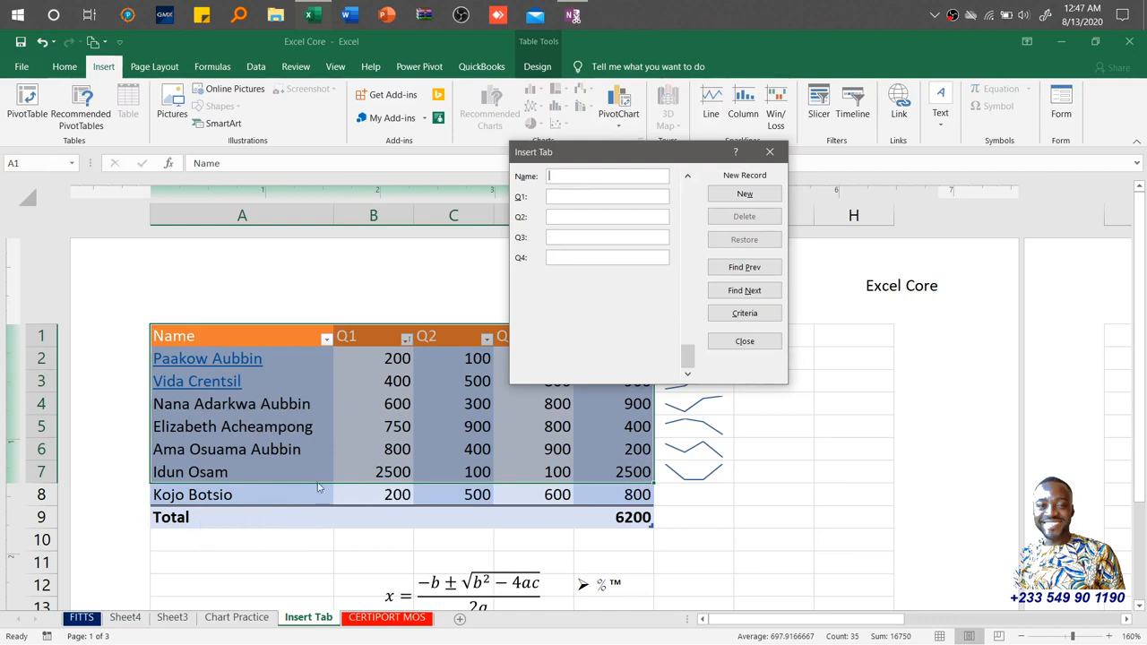
Close the data form and launch Google Chrome from the Start menu.
click(745, 339)
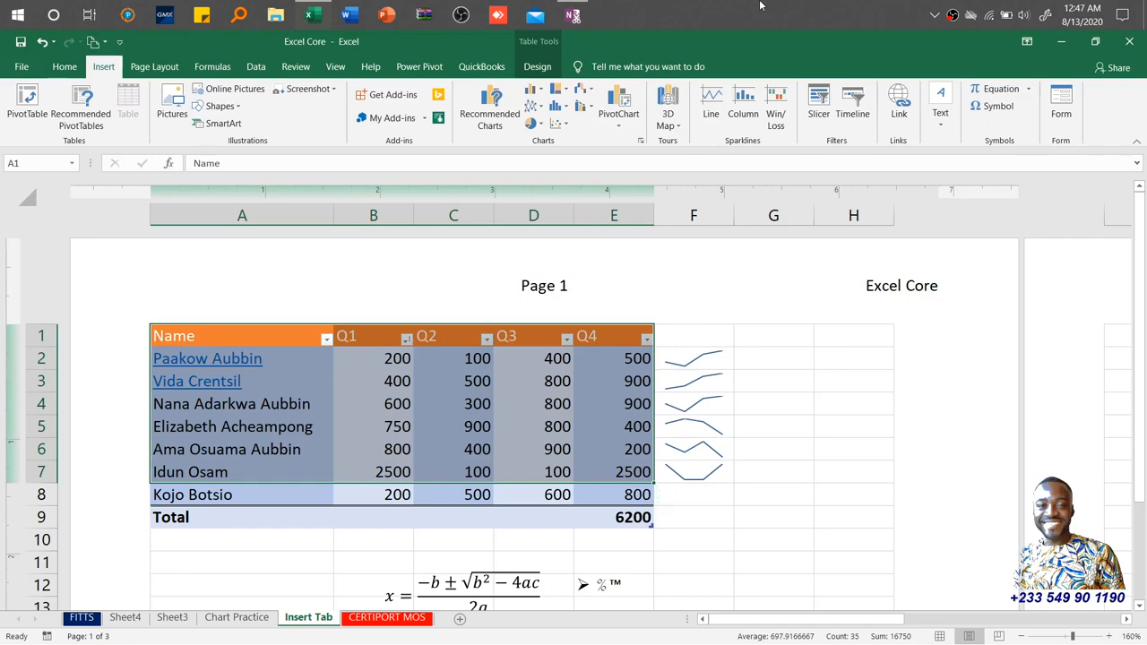
key(super)
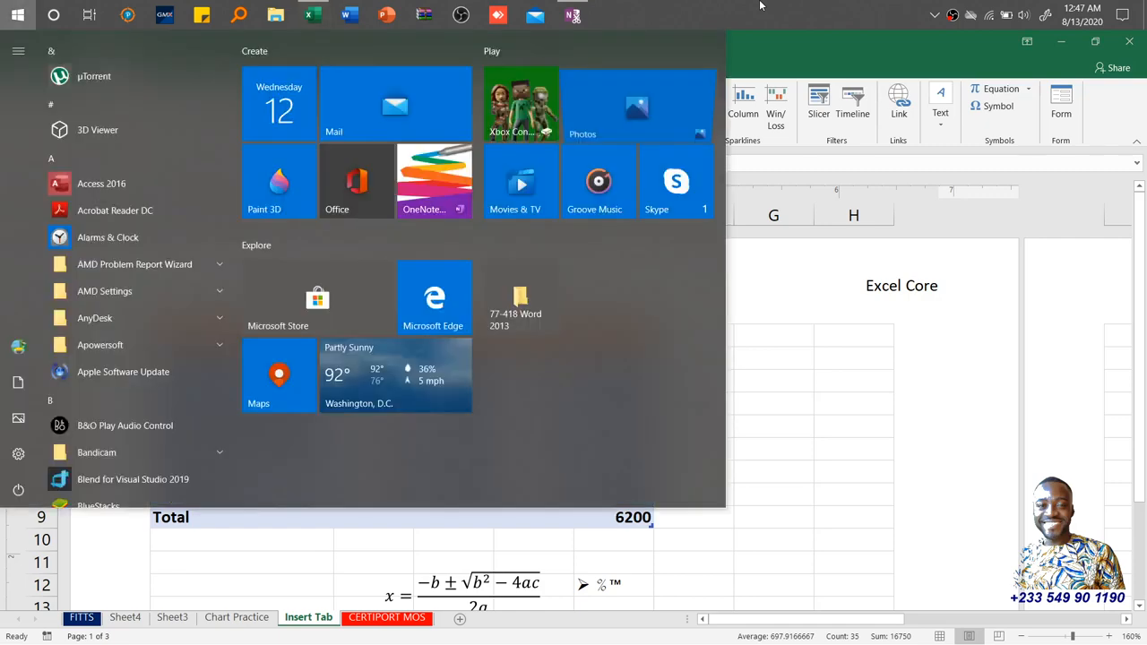
text(google)
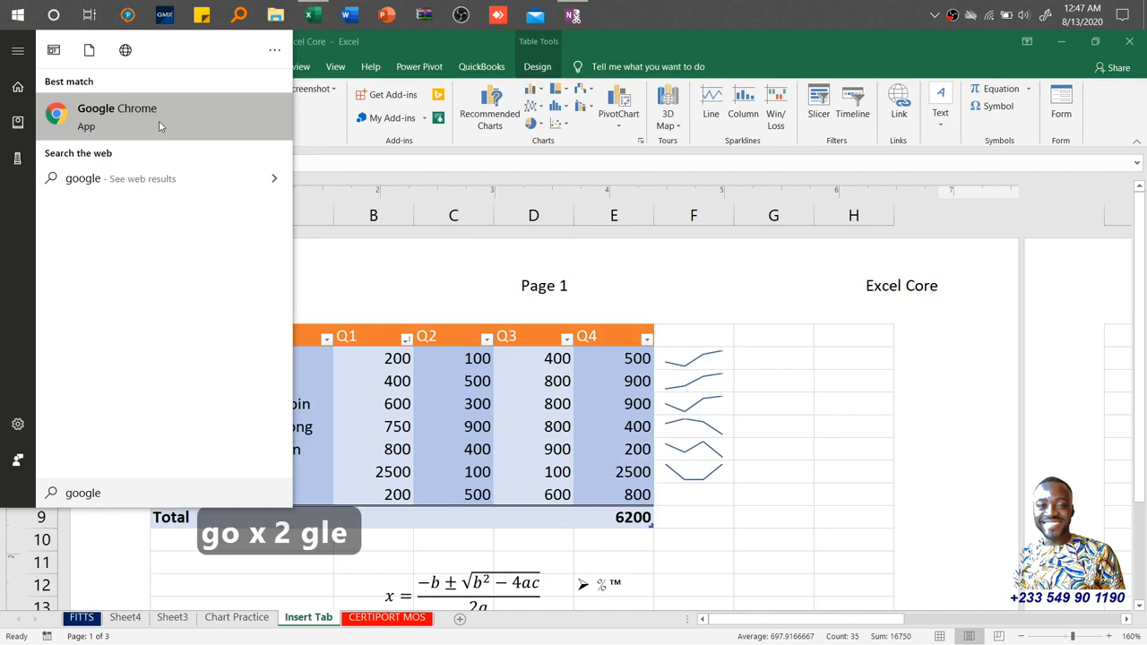
click(159, 126)
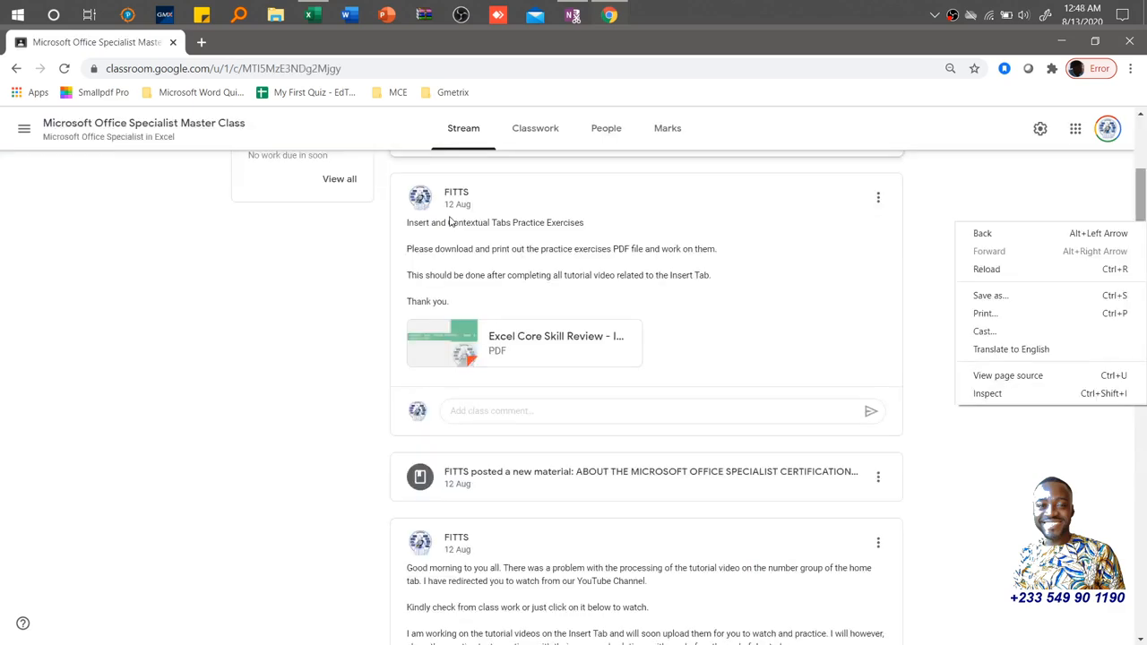
Review the Insert and Contextual Tabs practice PDF post and the Practice Exercise Files folder, then return to Excel.
click(527, 349)
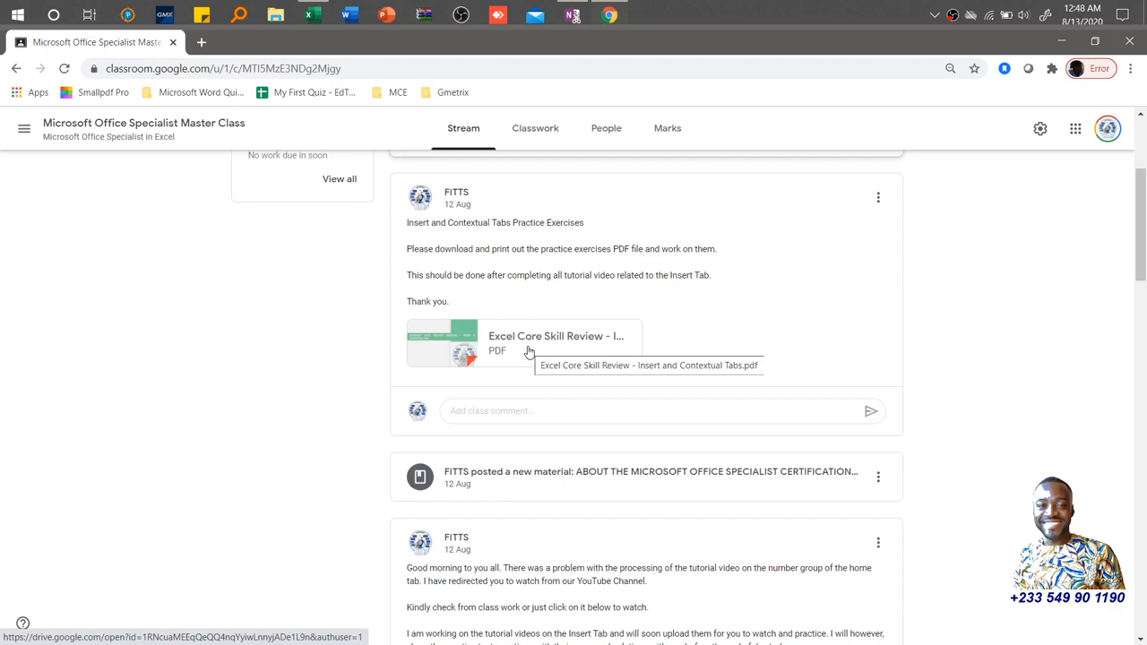
key(super+e)
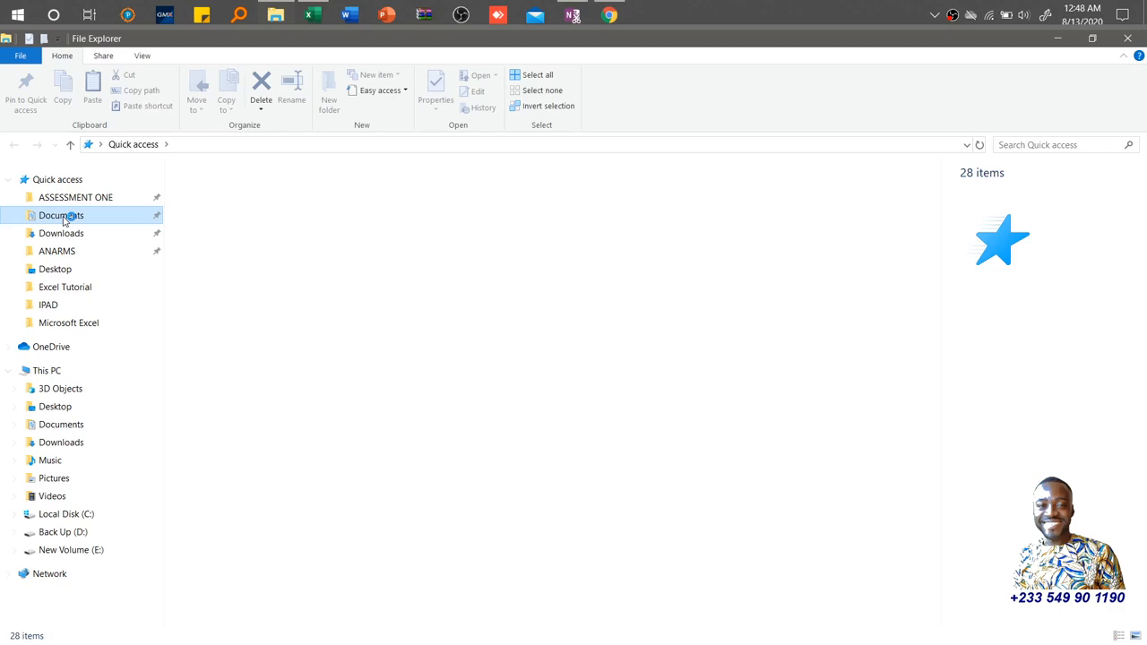
key(BackSpace)
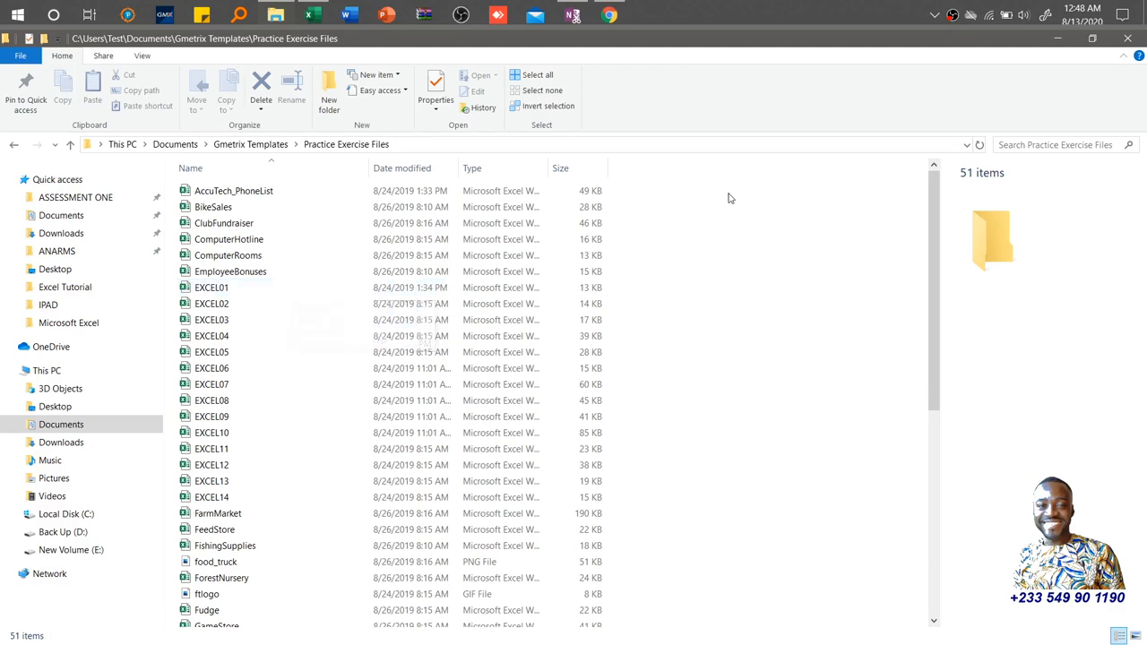
click(953, 15)
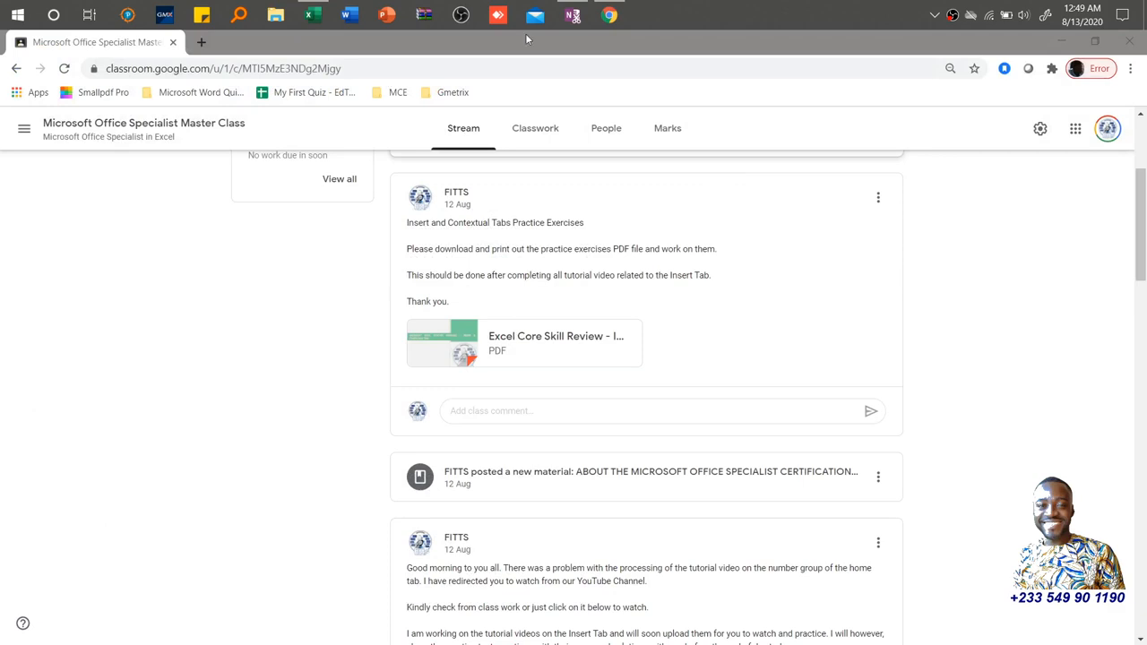
click(313, 16)
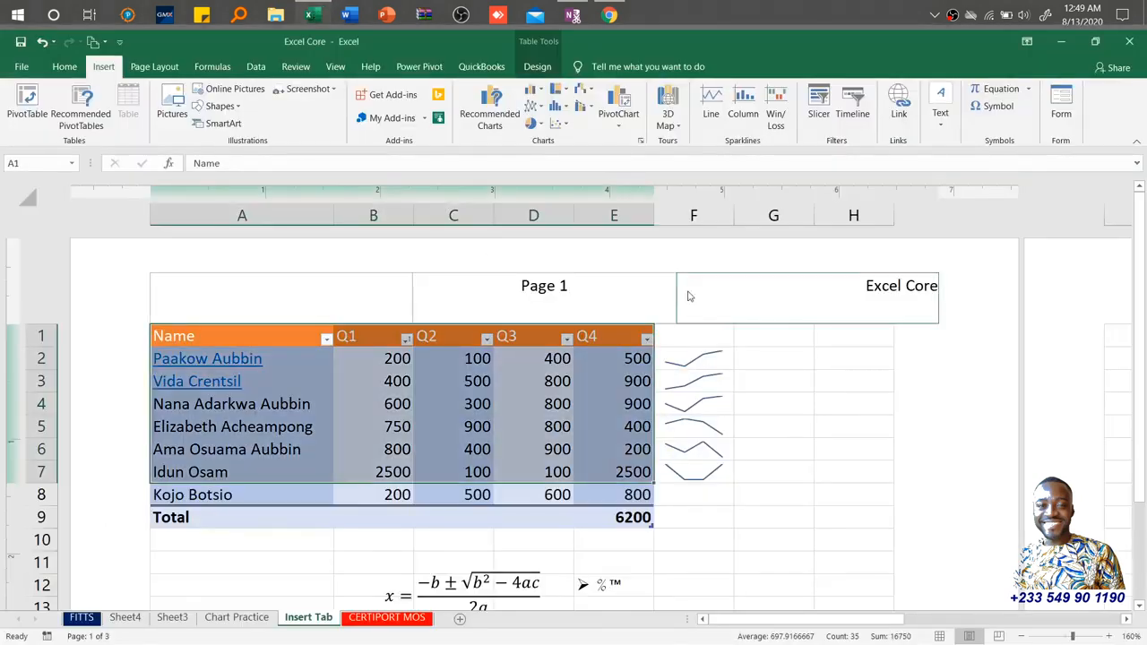
click(713, 448)
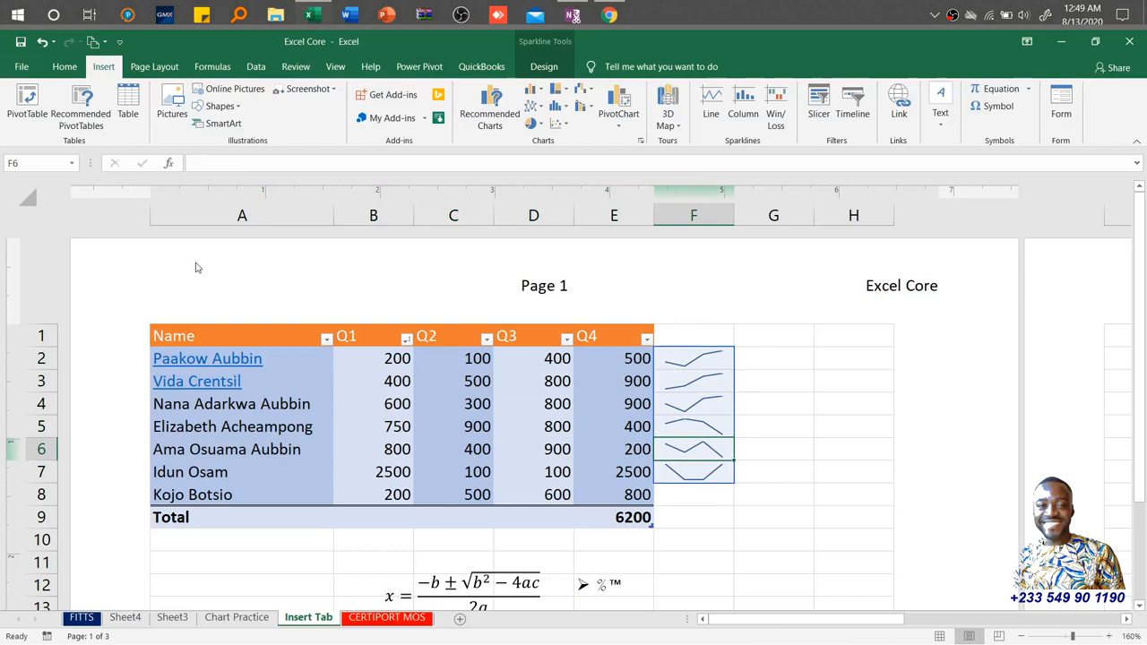
click(213, 67)
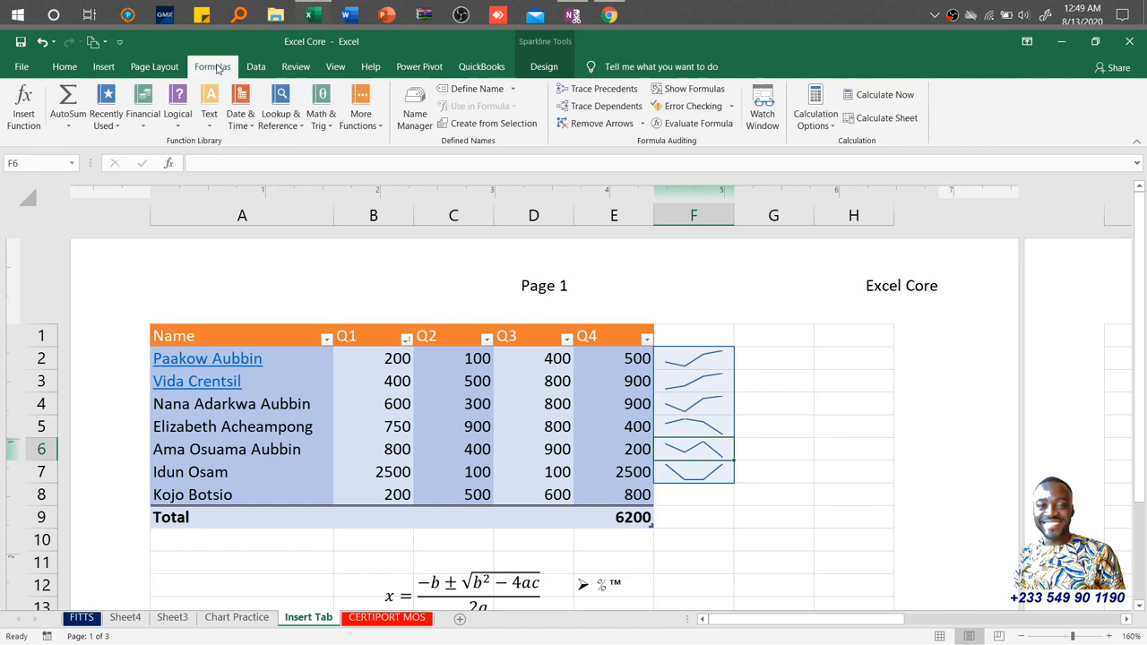
click(254, 70)
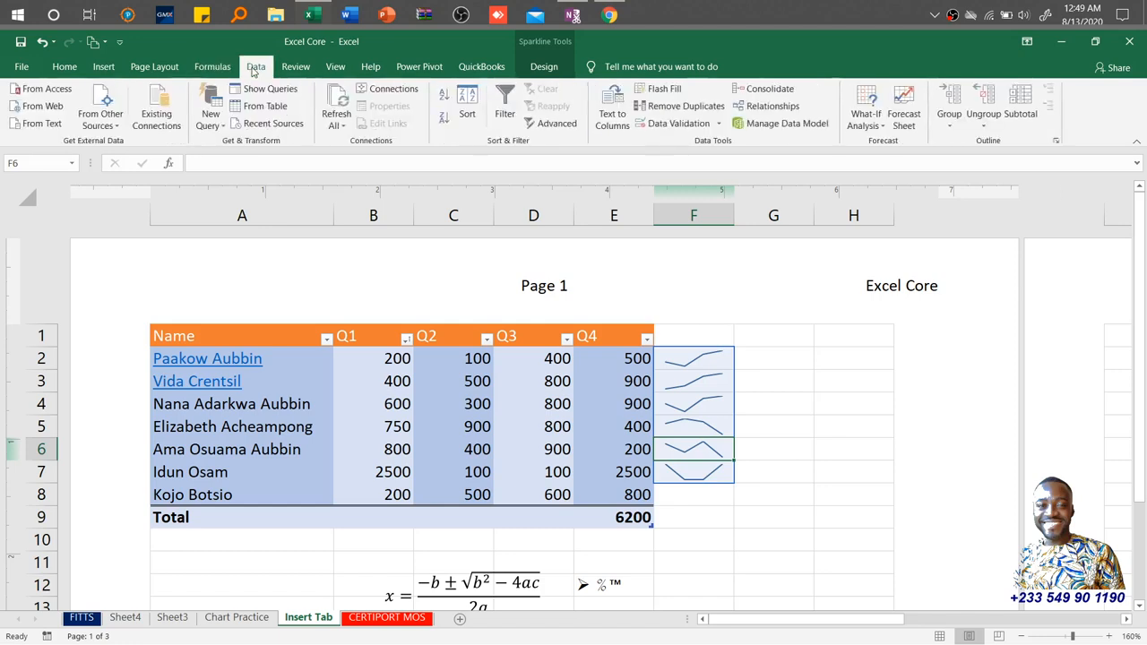
click(18, 68)
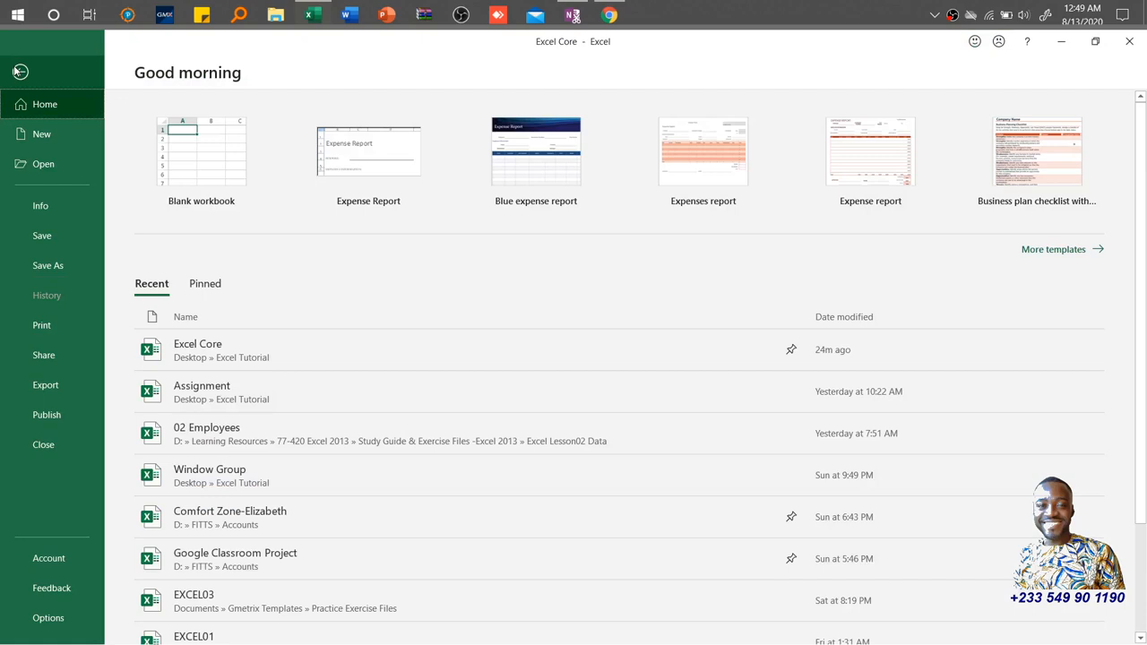
click(19, 71)
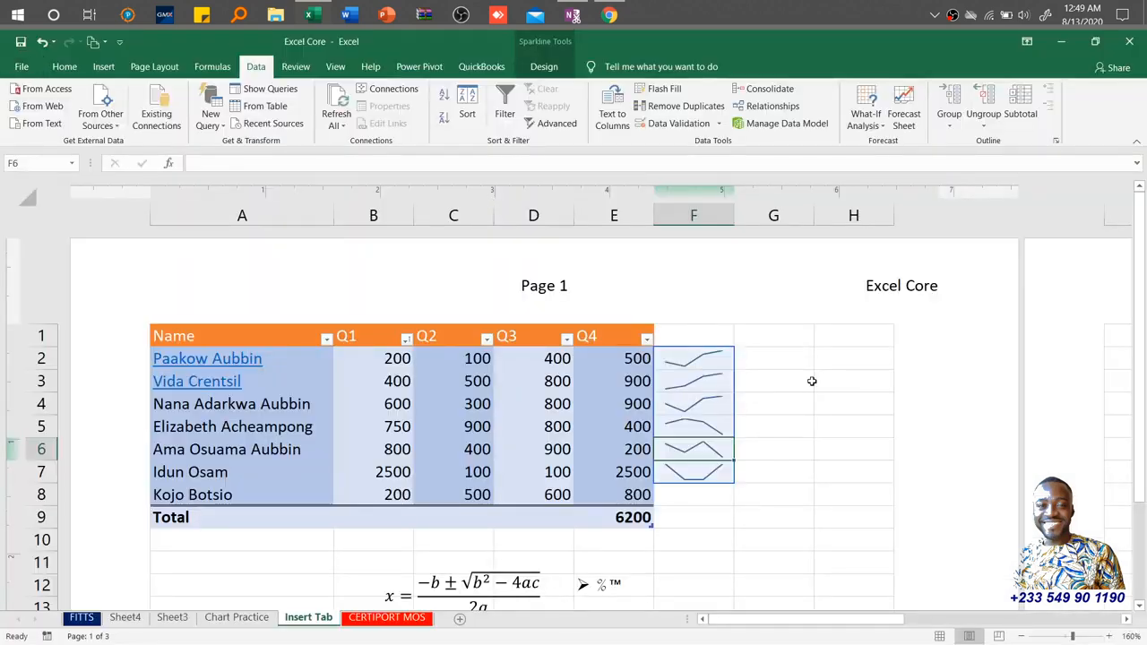
click(824, 450)
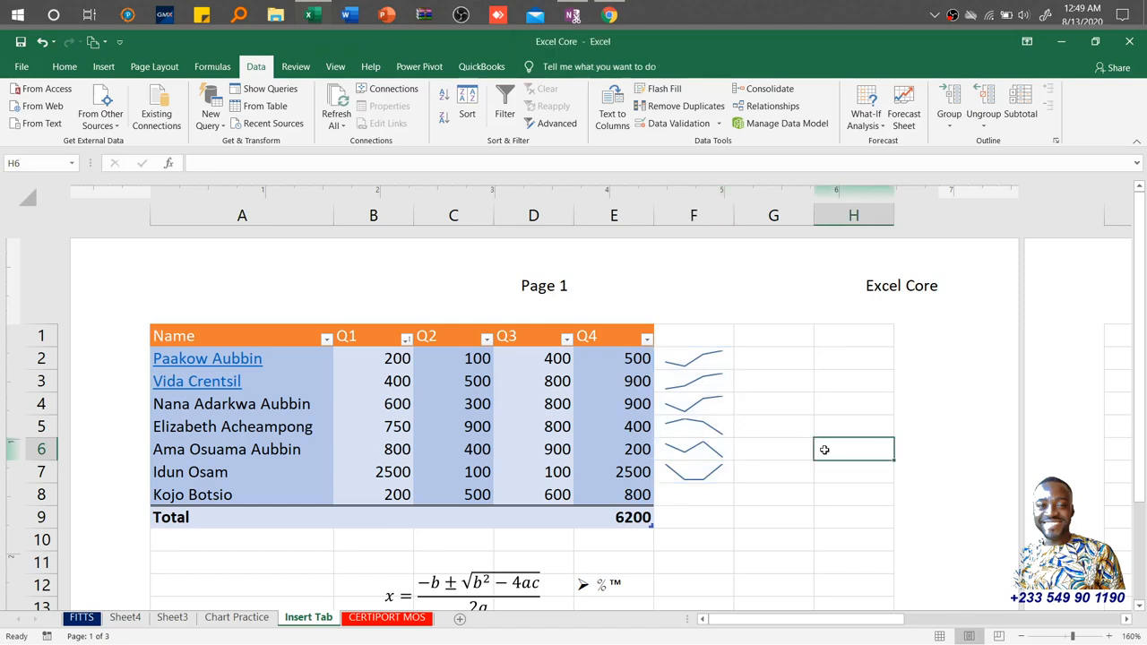